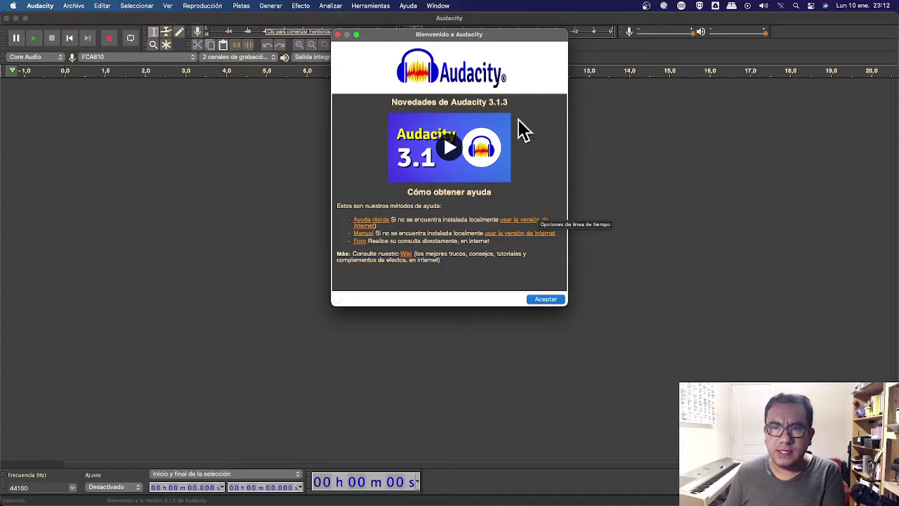
Step: Dismiss the welcome window to reach the empty project
left_click(546, 299)
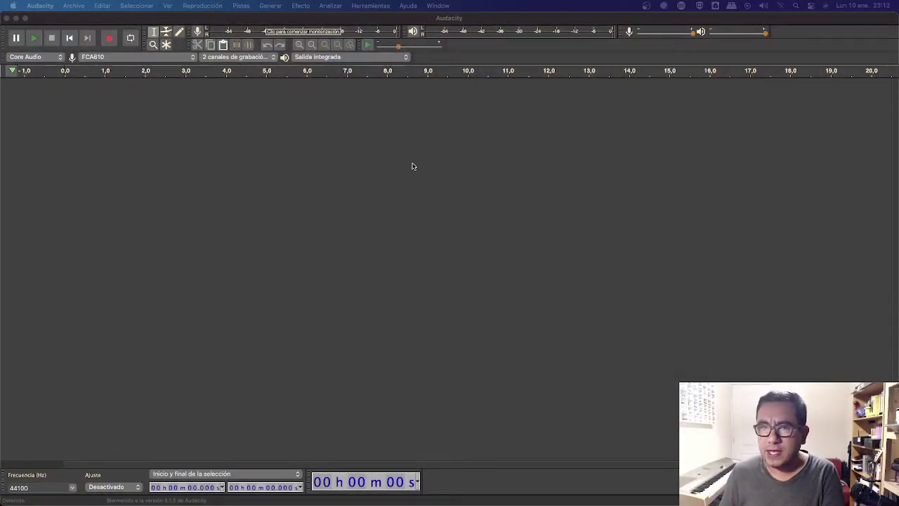
left_click(403, 235)
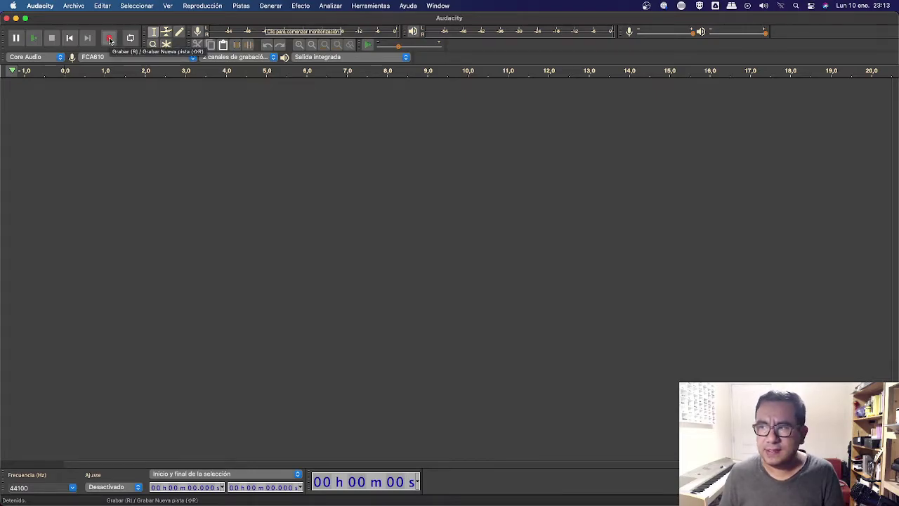
key("super+Tab")
key("super+Tab")
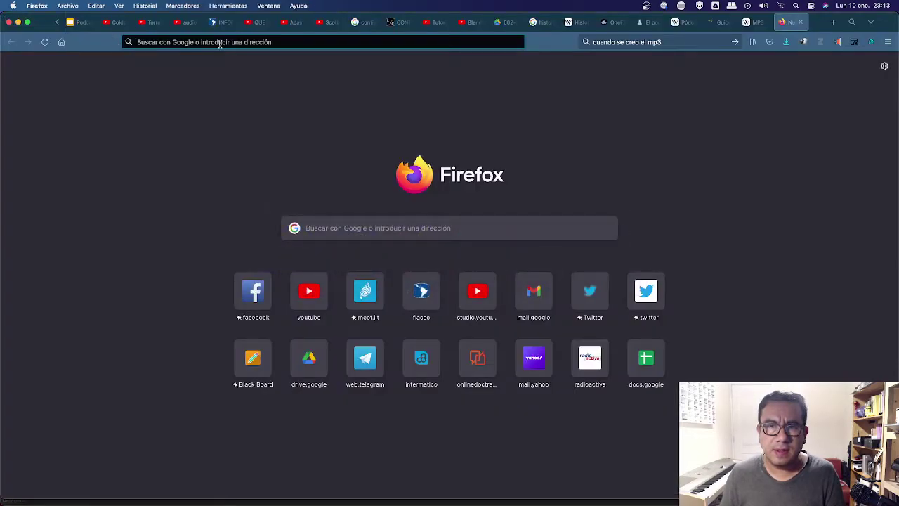
key("super+Tab")
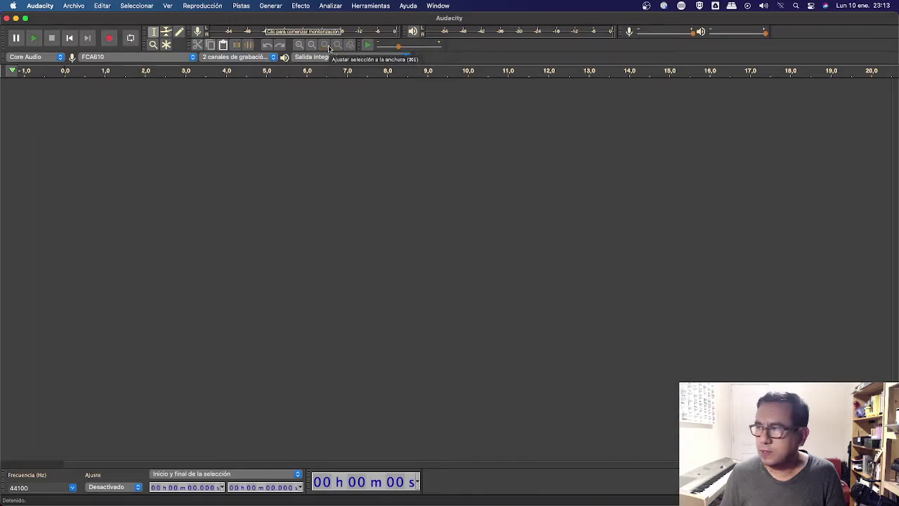
key("super+Tab")
key("super+Tab")
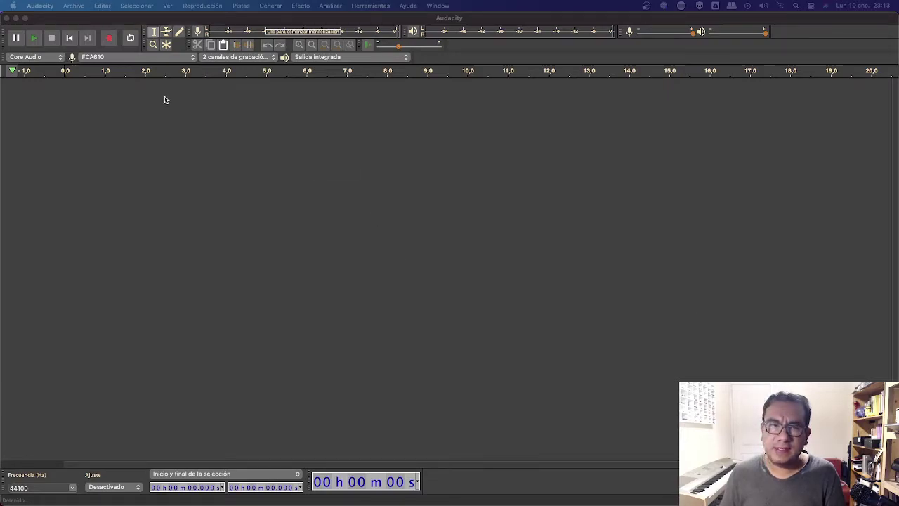
Step: Record about 17 seconds of voice from the microphone onto a new stereo track, and stop the recording
left_click(109, 40)
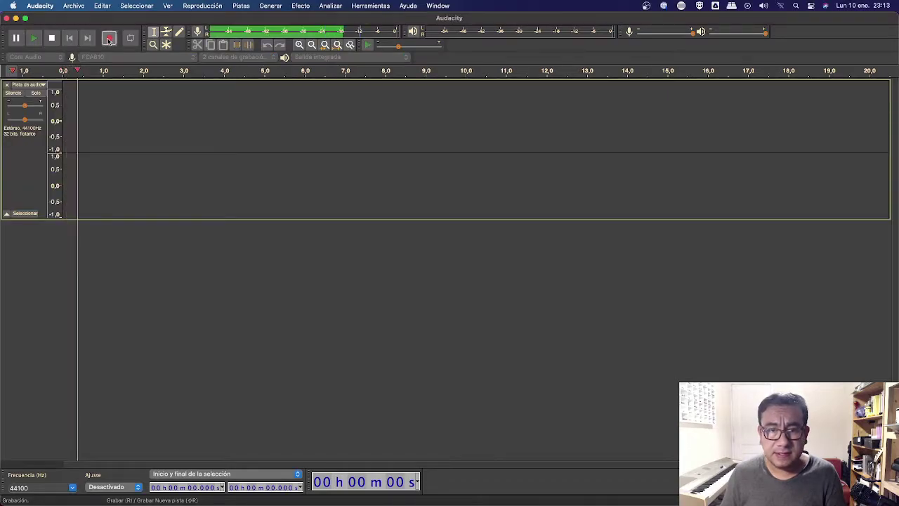
key("super+Tab")
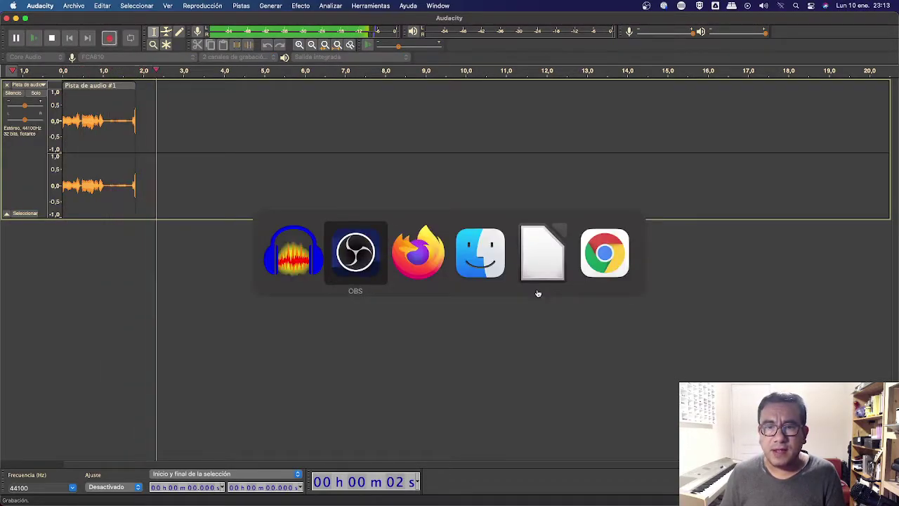
key("super+Tab")
key("Escape")
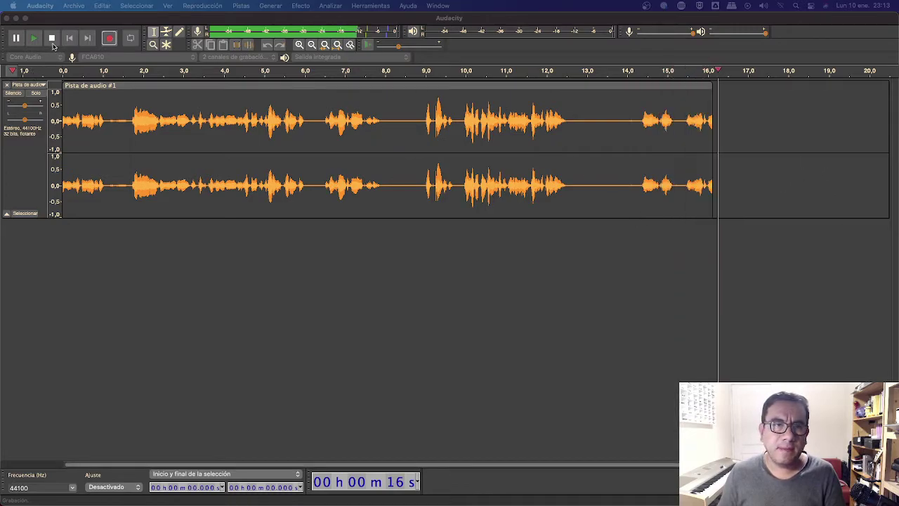
left_click(52, 40)
left_click(52, 40)
key("super+Tab")
key("super+Tab")
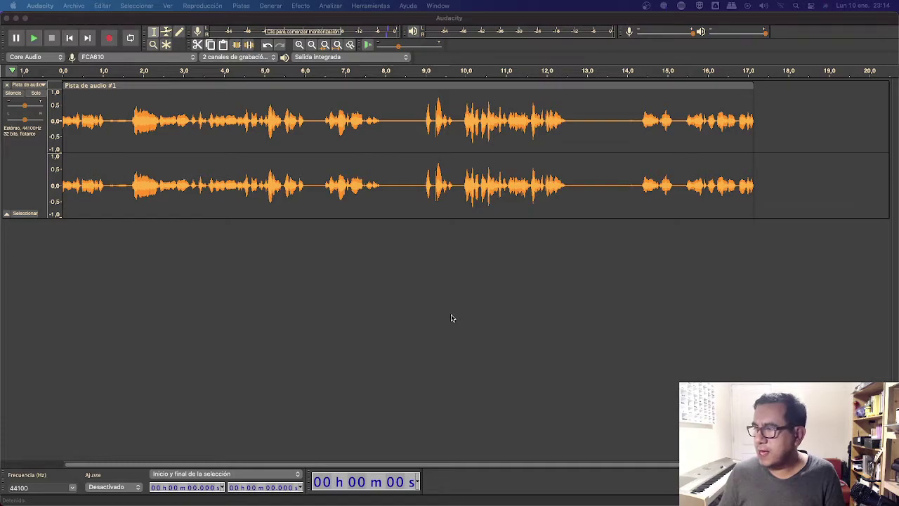
left_click(451, 318)
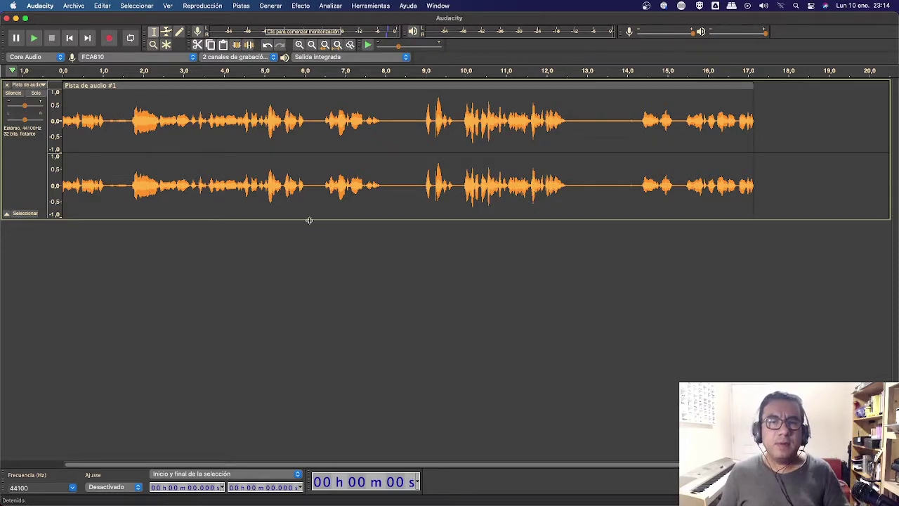
Step: Play back the whole voice recording and place the cursor just before the speech at about 8.93 s
double_click(163, 140)
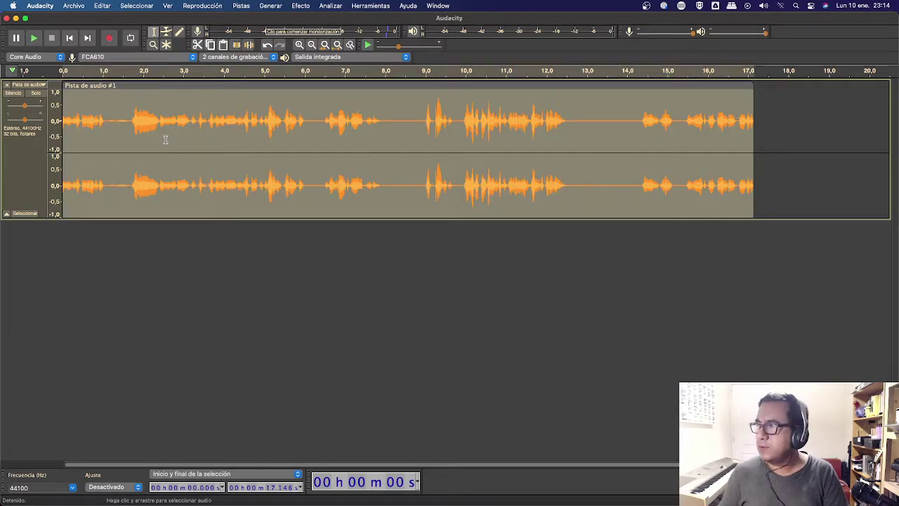
key("space")
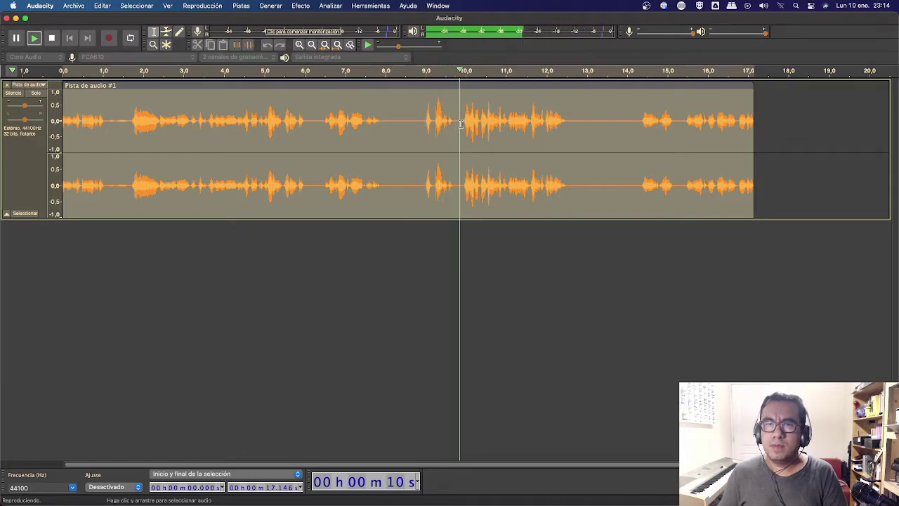
left_click(423, 126)
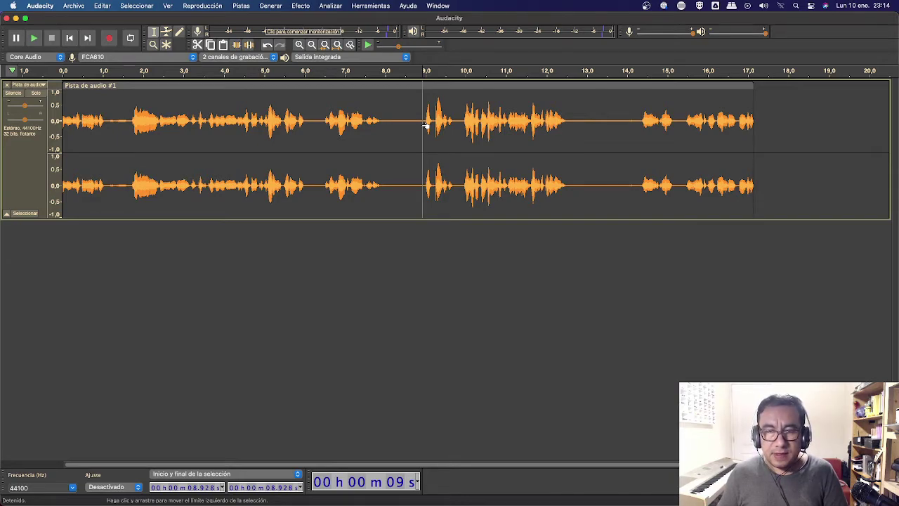
Step: Try splitting the recording at about 8.93 s and moving the end of the first clip about one second earlier
key("super+i")
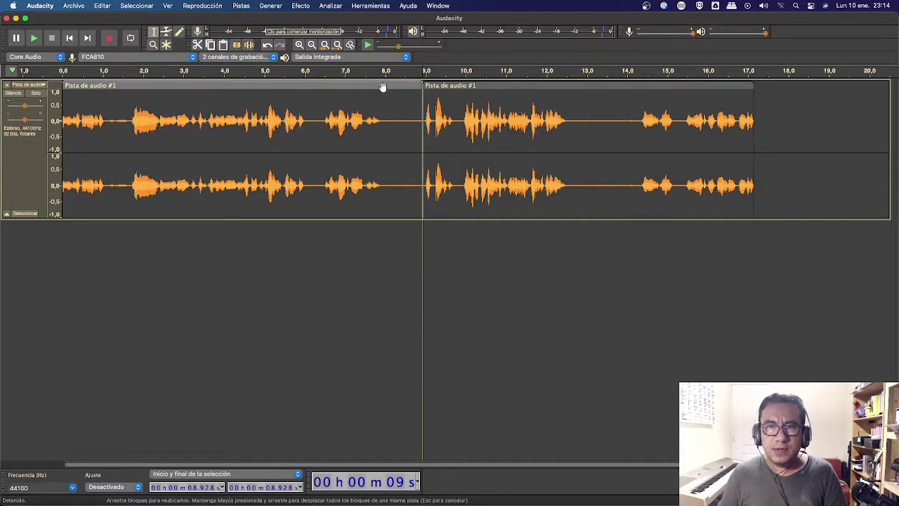
left_click_drag(384, 87, 335, 187)
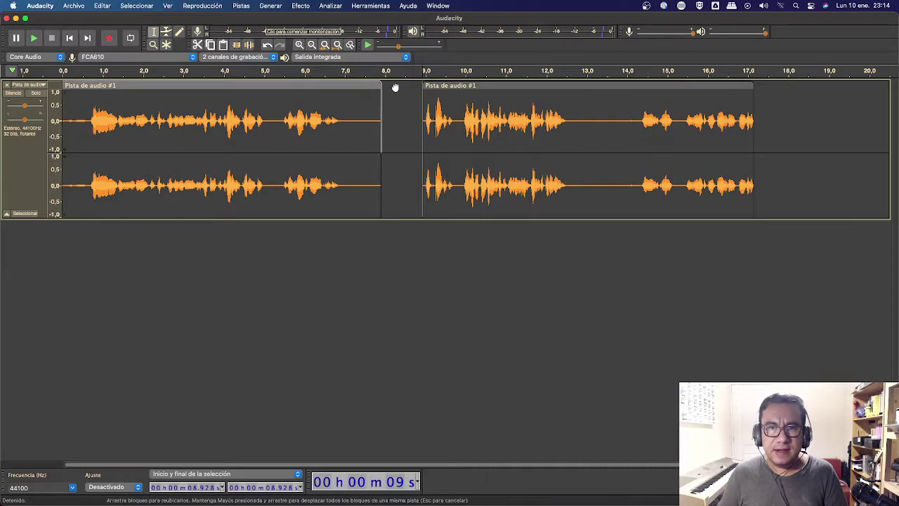
left_click_drag(390, 87, 403, 88)
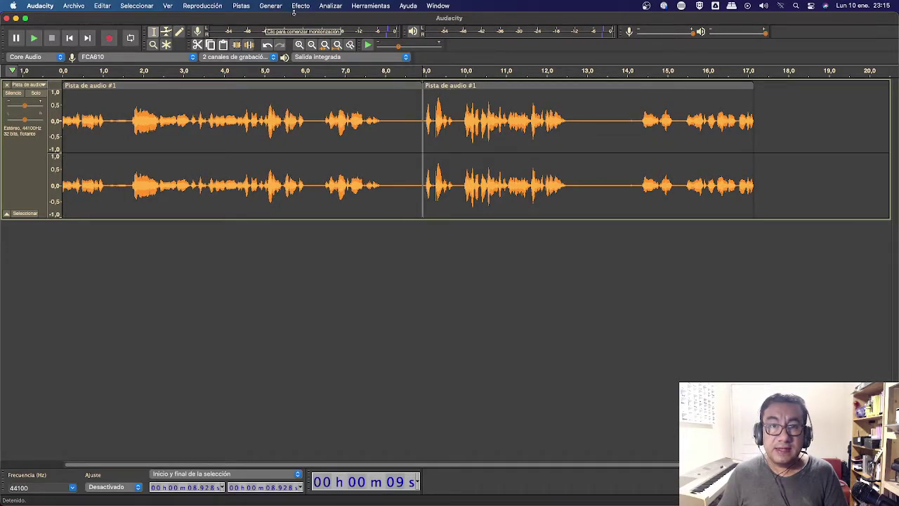
left_click(421, 139)
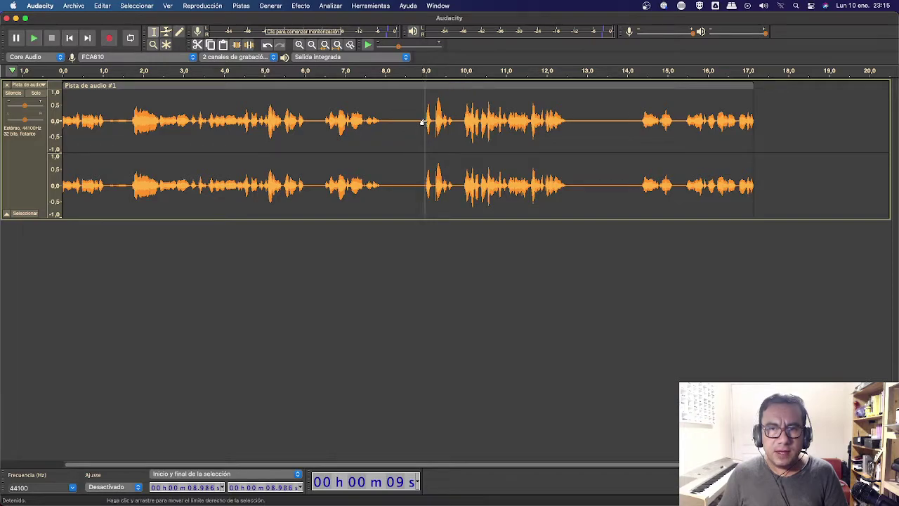
Step: Split the voice recording at about 8.9 s and delete the first part before the split
left_click(422, 124)
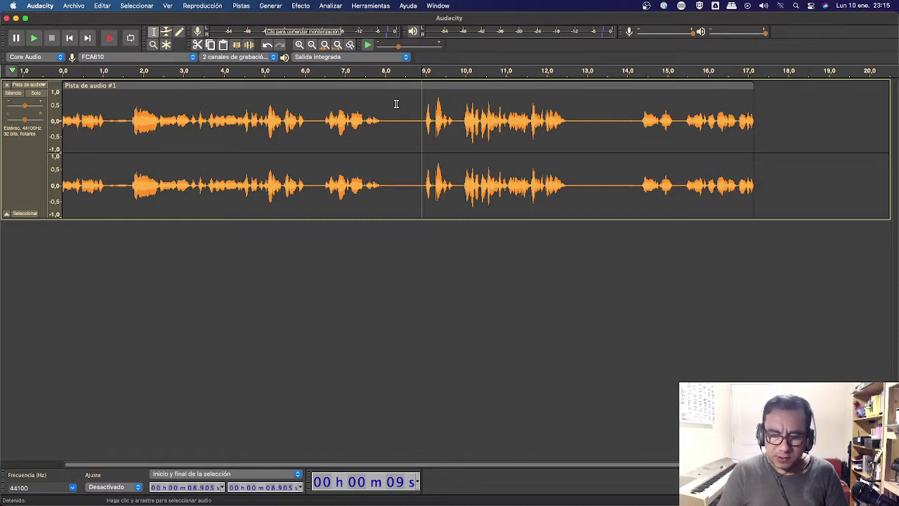
key("super+i")
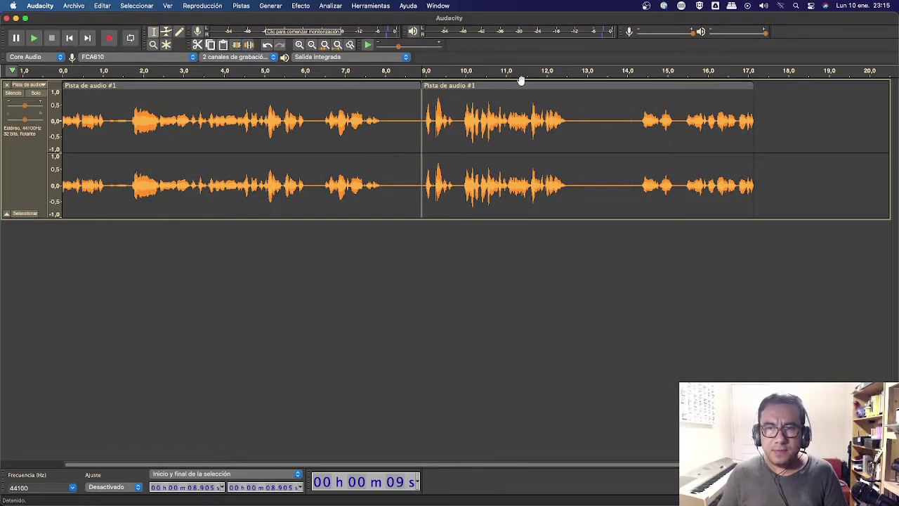
left_click_drag(753, 104, 833, 153)
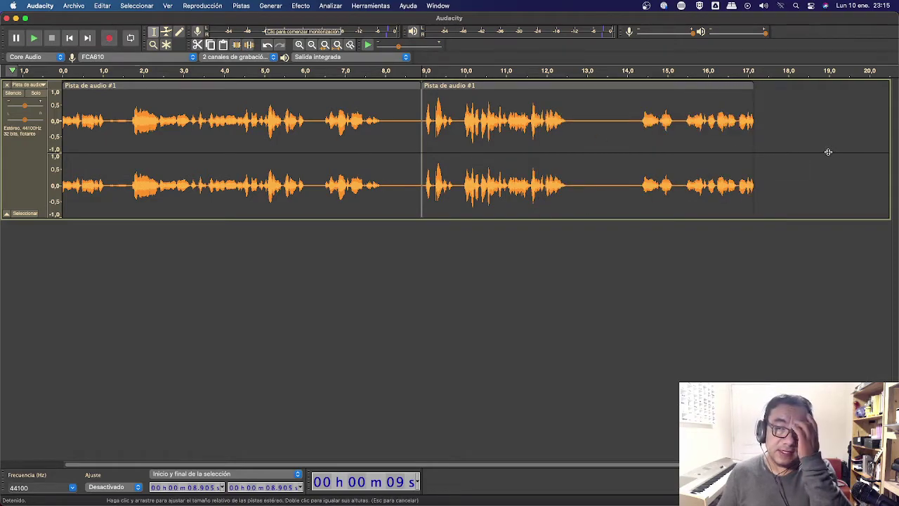
left_click(382, 85)
key("Delete")
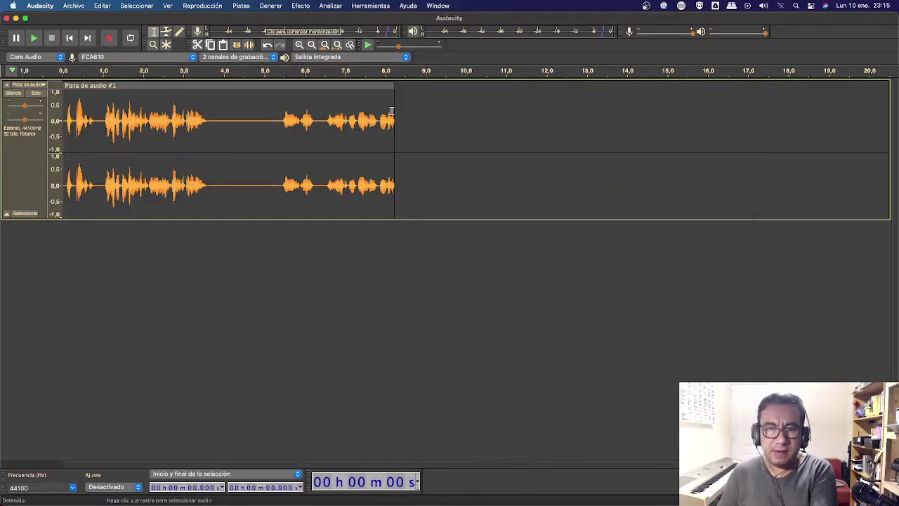
Step: Listen to the end of the first phrase, split the clip at about 3.65 s, and delete everything after it
left_click(213, 120)
left_click(172, 123)
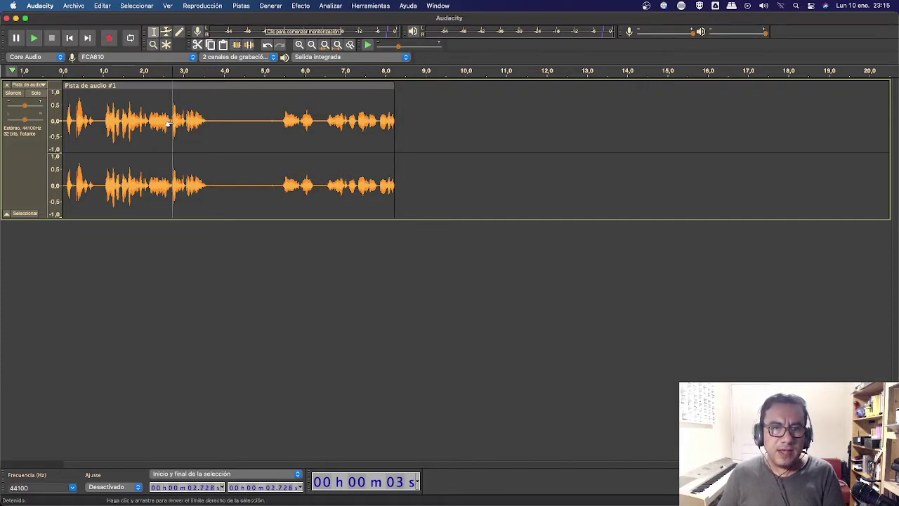
key("space")
key("x")
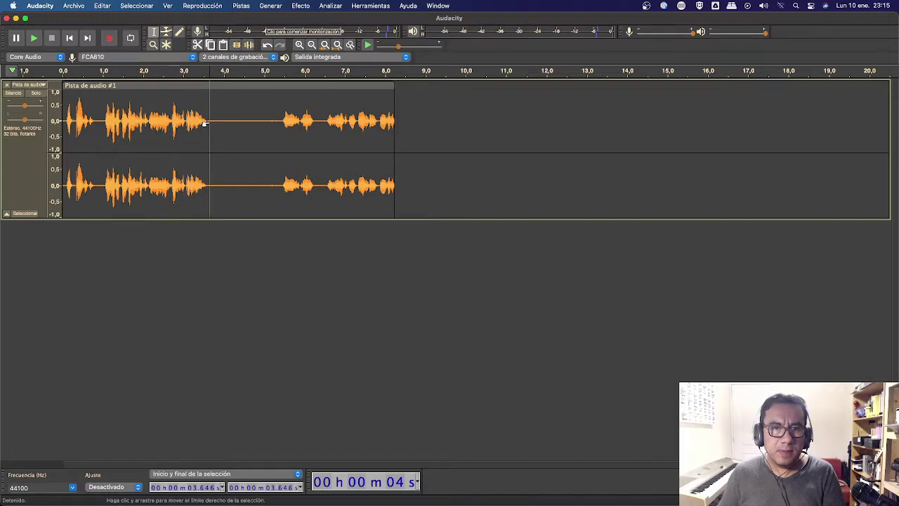
key("super+i")
left_click(253, 132)
double_click(253, 132)
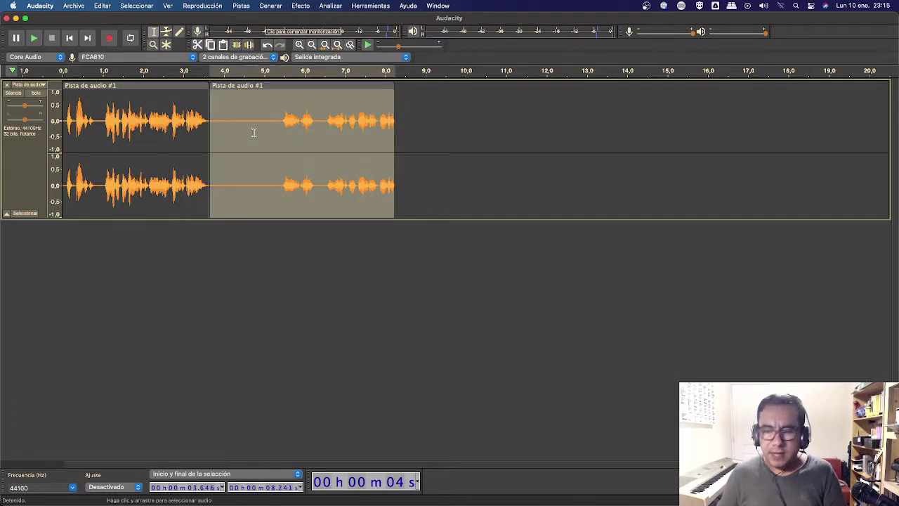
key("Delete")
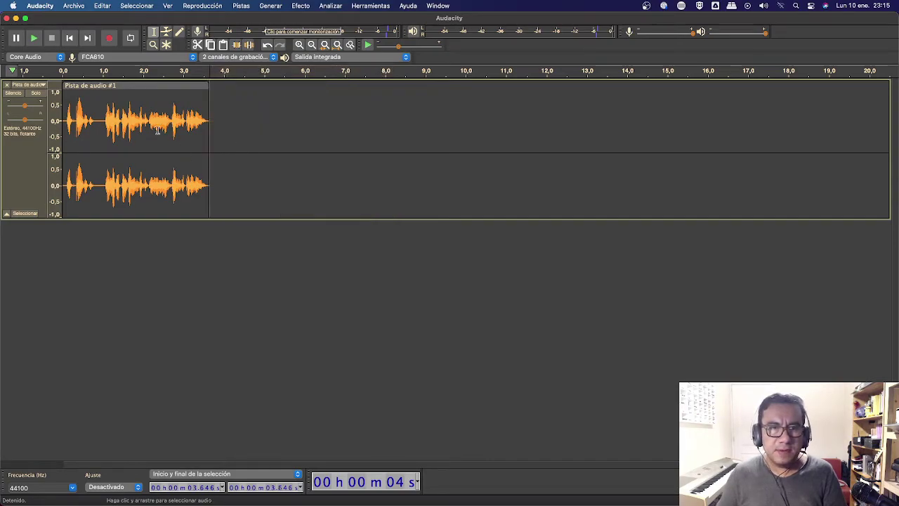
Step: Move the voice clip to start at about 2.4 s and import Agree-to-Disagree.wav from the cortinas folder as a second track
left_click_drag(165, 86, 262, 87)
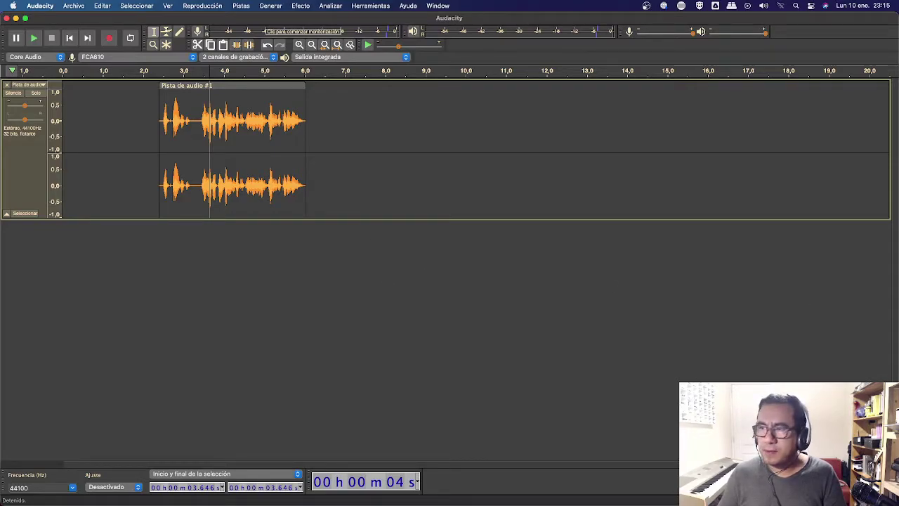
key("super+Tab")
key("super+o")
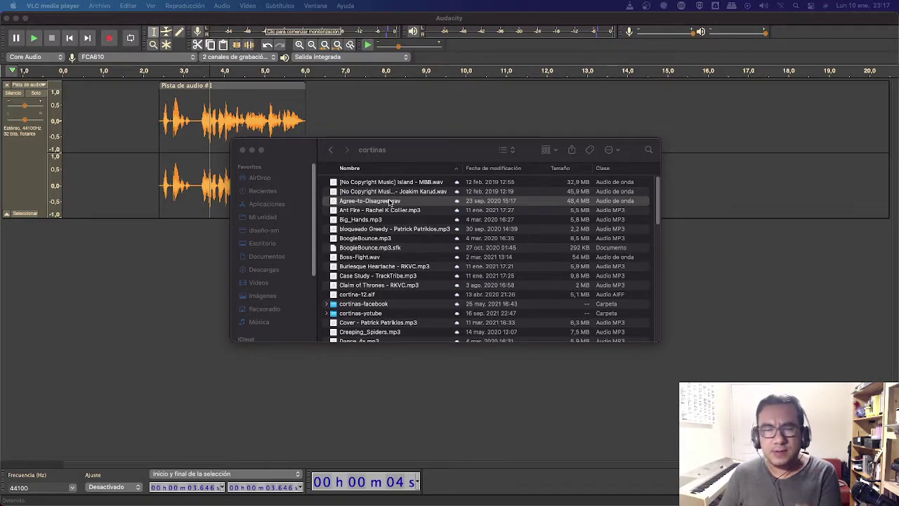
left_click_drag(390, 202, 153, 307)
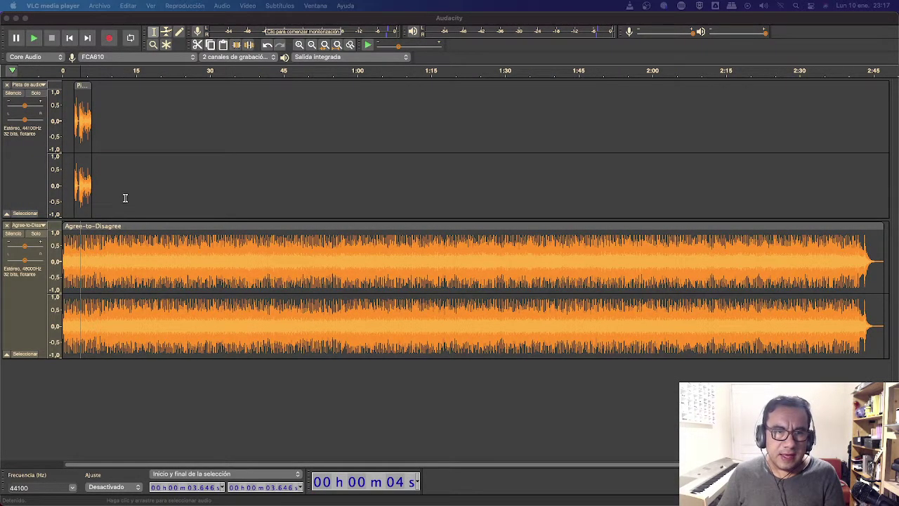
Step: Play a short stretch of the Agree-to-Disagree music from about 15.6 s, and stop
left_click(140, 246)
key("space")
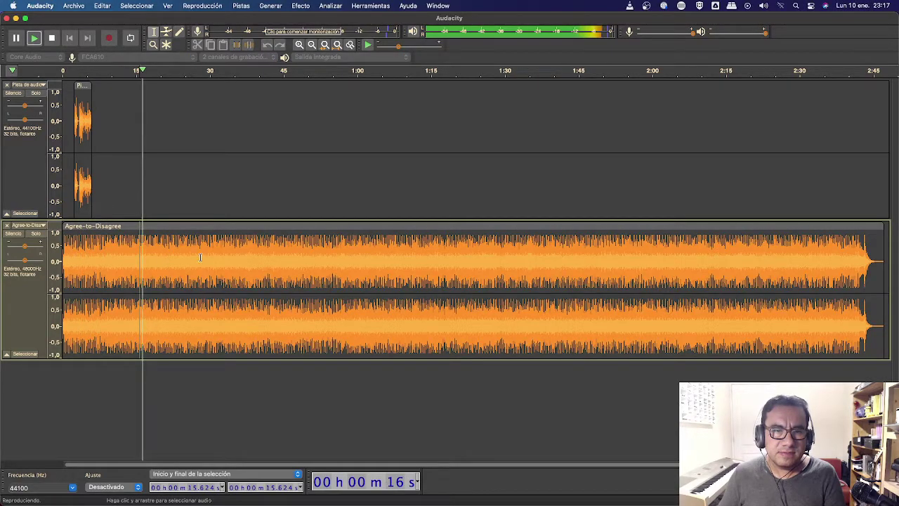
key("space")
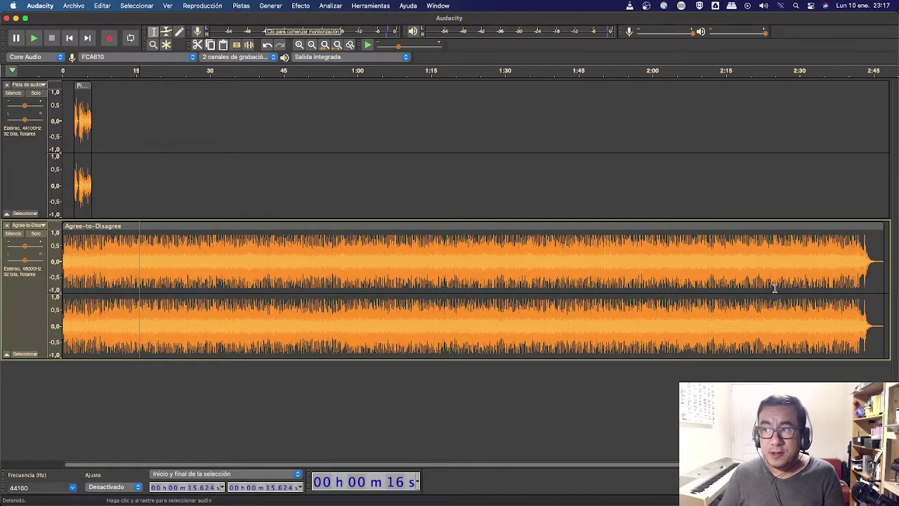
Step: Split the Agree-to-Disagree music at about 2 min 40.9 s and separate its ending from the main clip
left_click(854, 250)
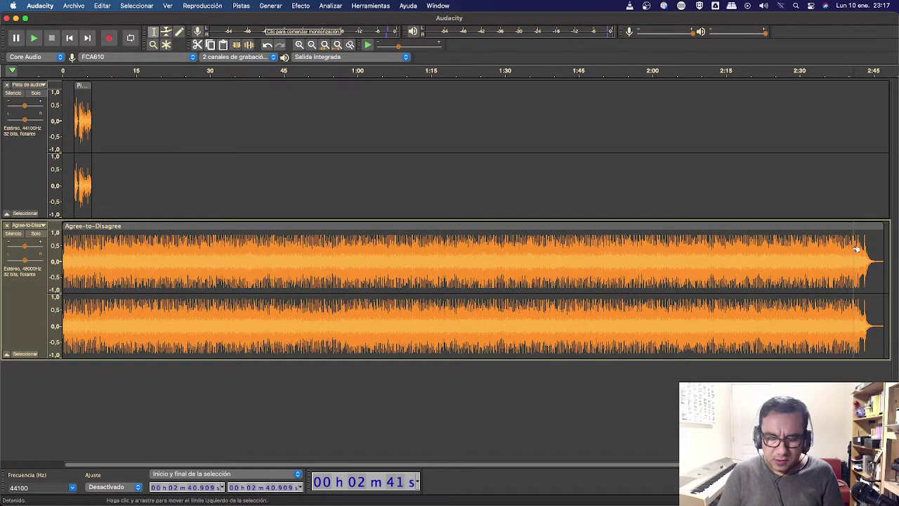
key("super+i")
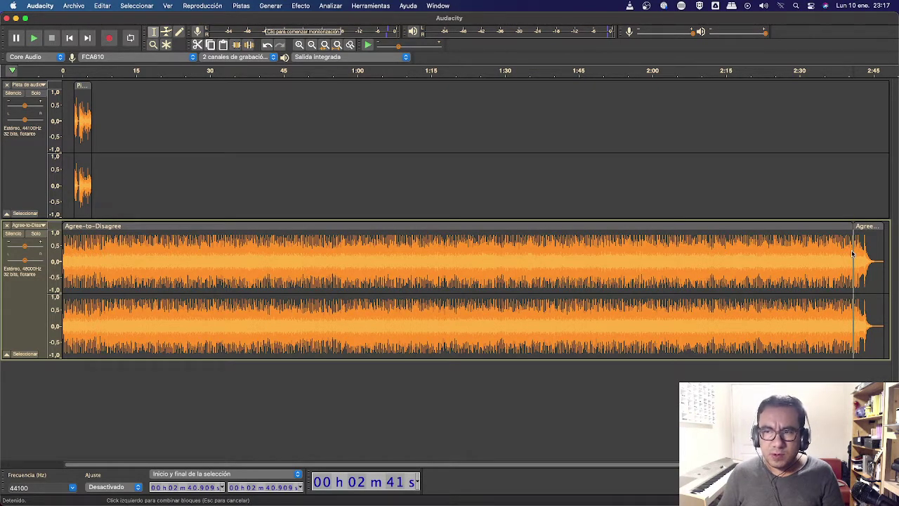
left_click(848, 250)
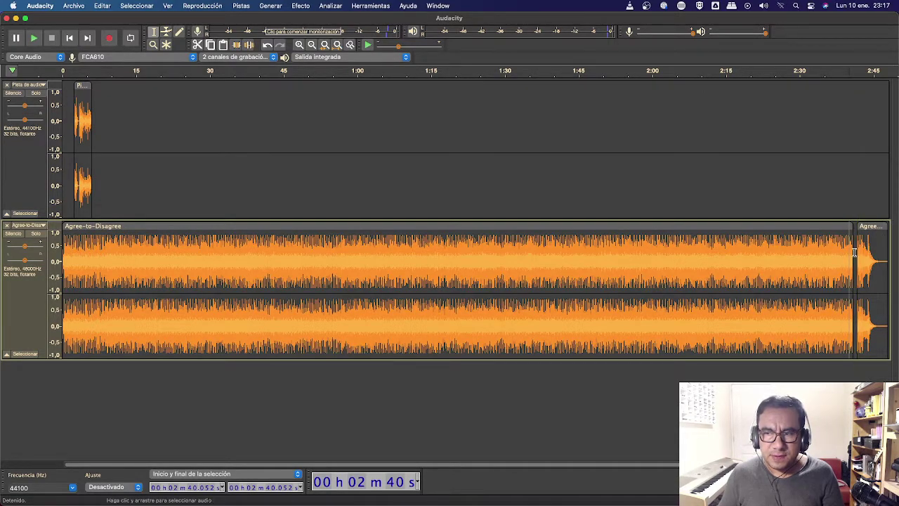
Step: Trim the main music clip to end at about 4.2 s and move the ending clip to start at about 6 s, where the voice ends
left_click(851, 249)
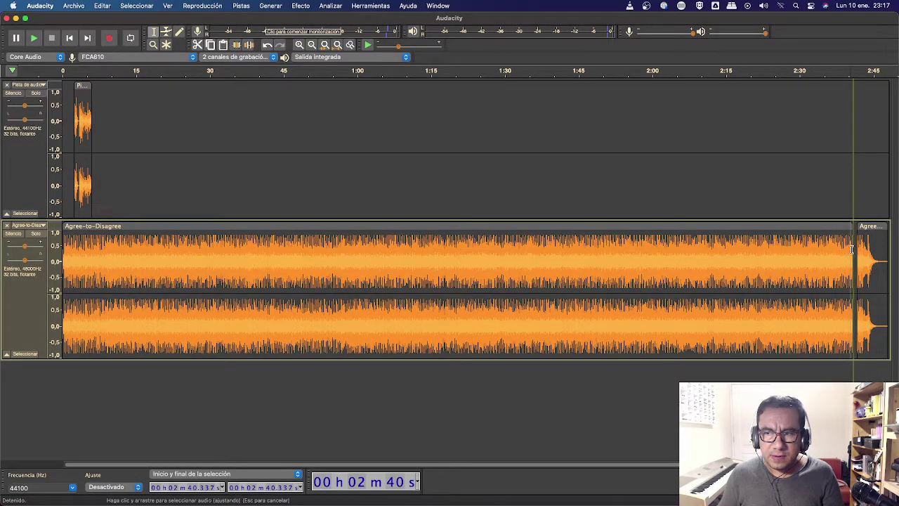
left_click_drag(853, 250, 736, 250)
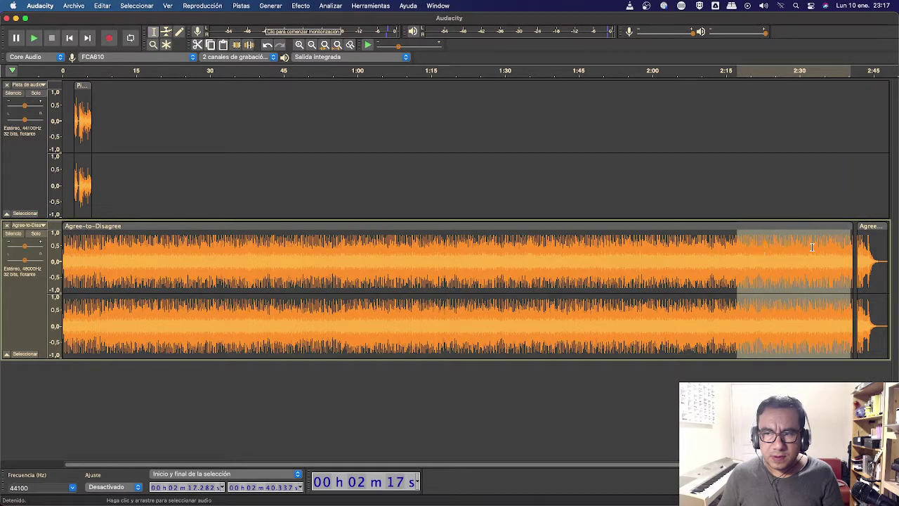
left_click_drag(851, 244, 82, 268)
left_click_drag(862, 226, 92, 260)
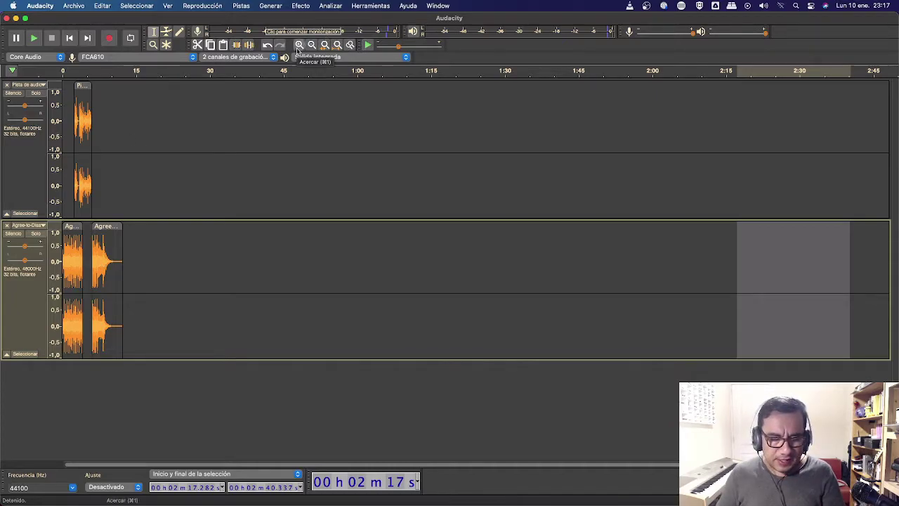
Step: Play the voice and music mix from the start through the beginning of the music ending, and stop
key("super+3")
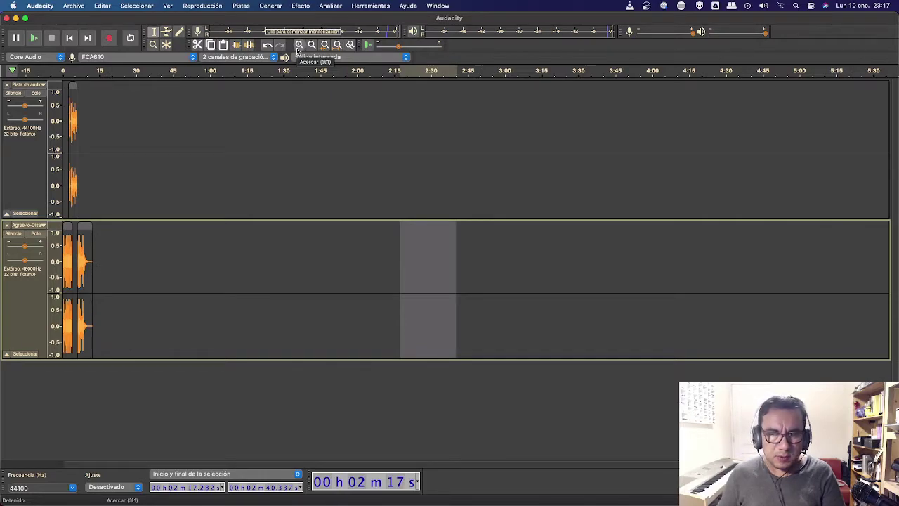
left_click(298, 45)
left_click(298, 45)
left_click(299, 45)
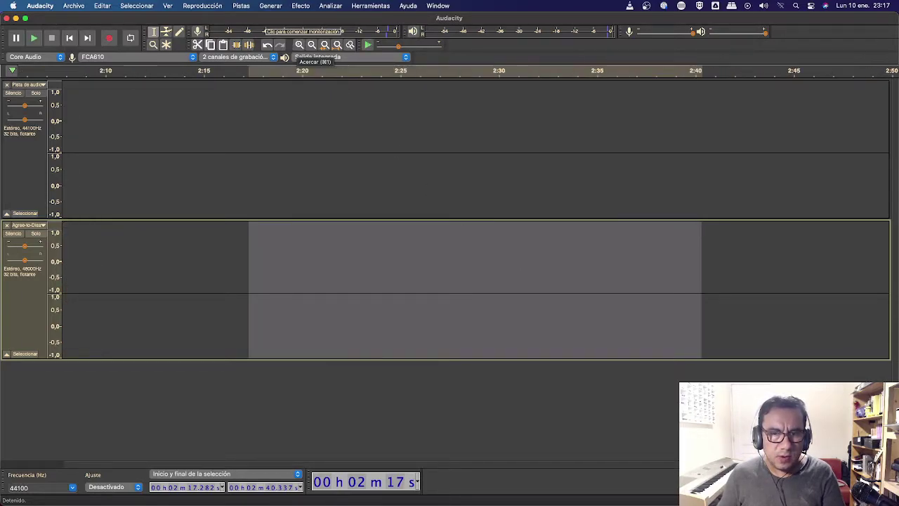
scroll(167, 454, "left", 15)
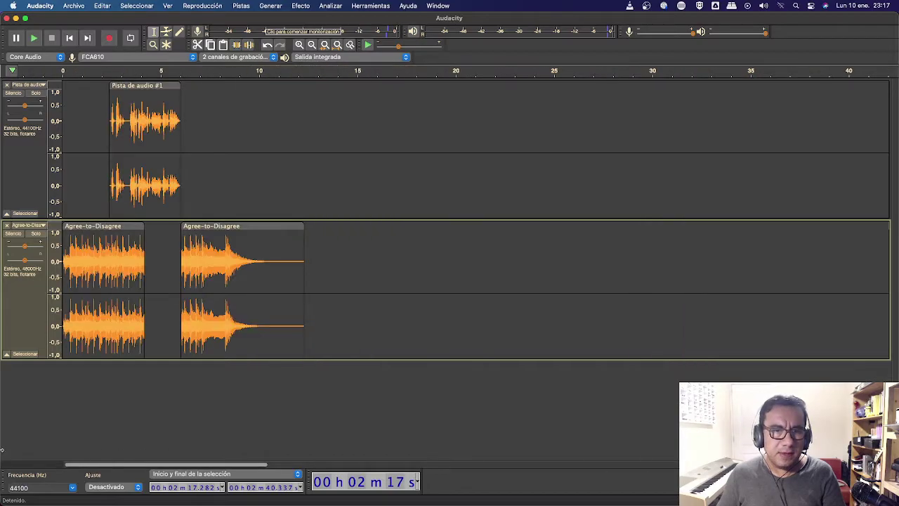
key("super+1")
key("super+1")
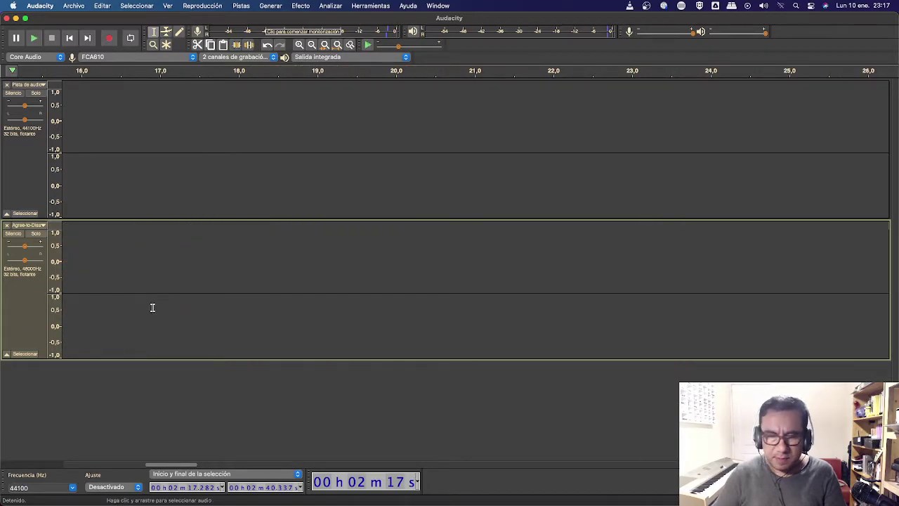
key("Home")
left_click(204, 161)
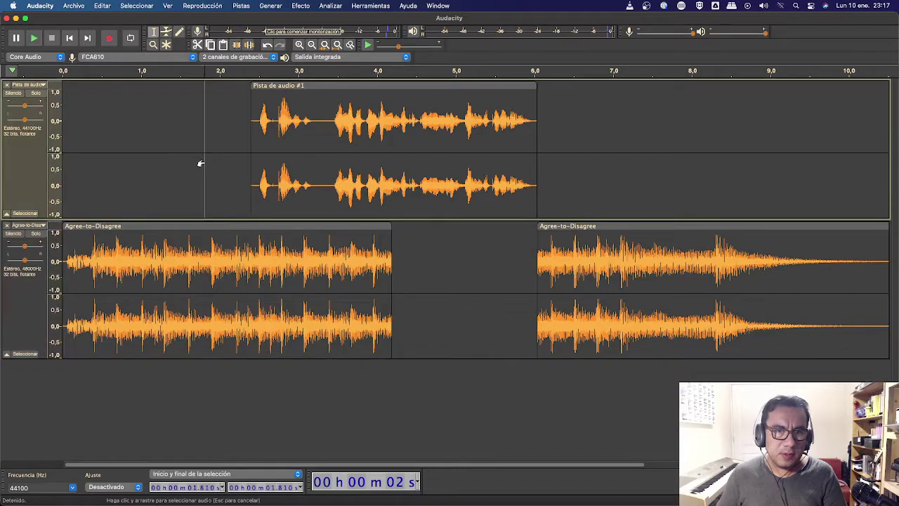
key("Home")
key("space")
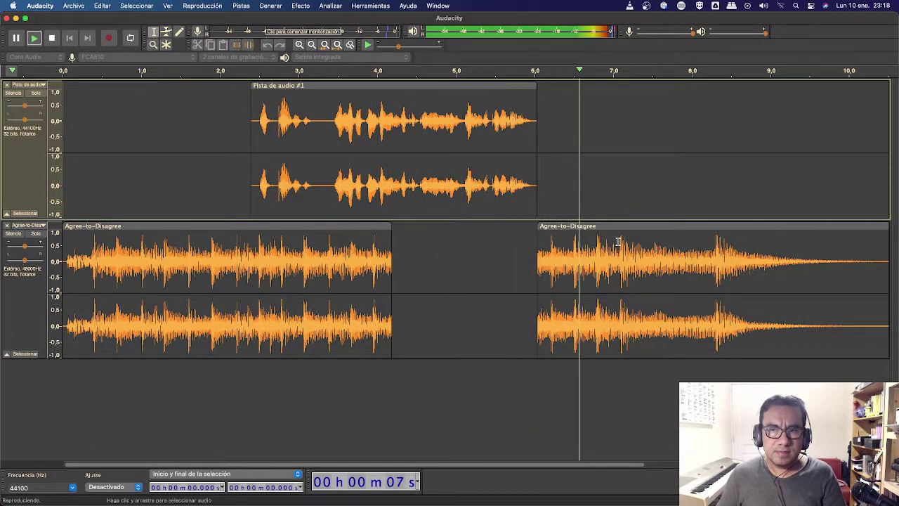
key("space")
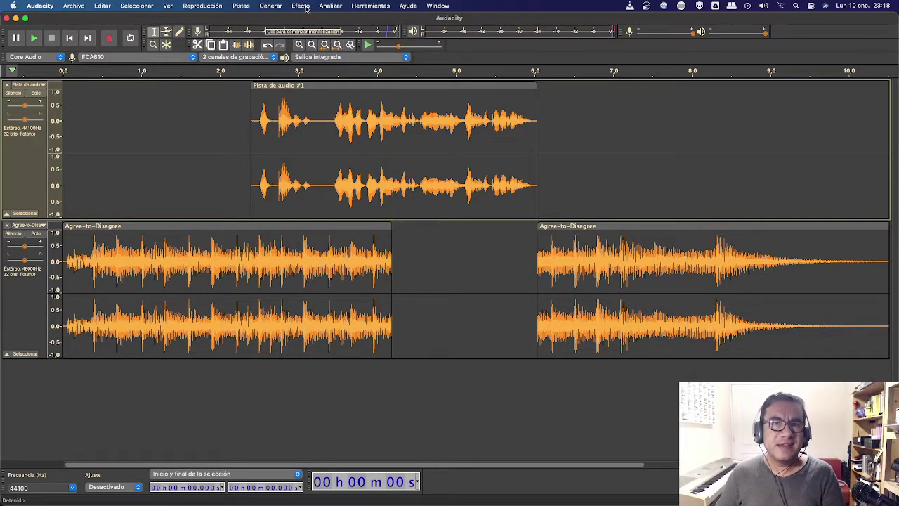
Step: Extend the beginning of the music ending clip slightly and move the clip to start at about 5.5 s
left_click_drag(537, 251, 518, 230)
left_click(542, 244)
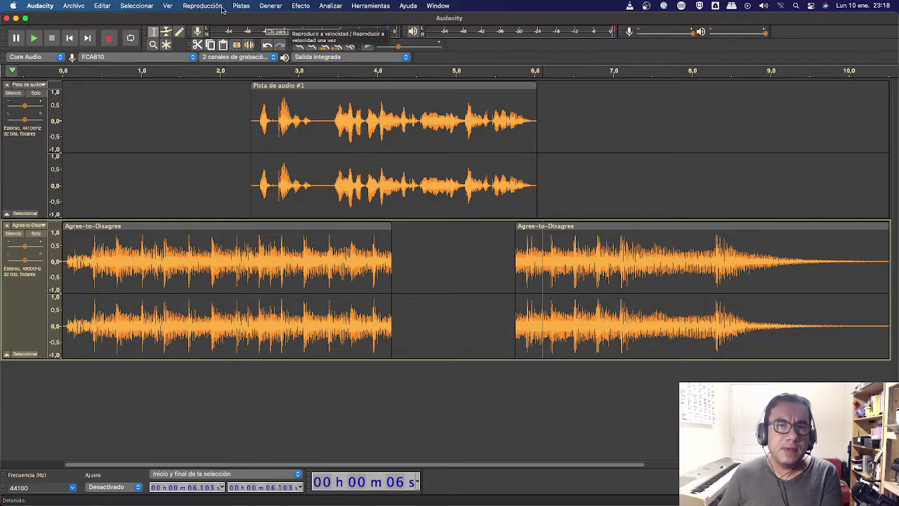
left_click_drag(597, 303, 580, 337)
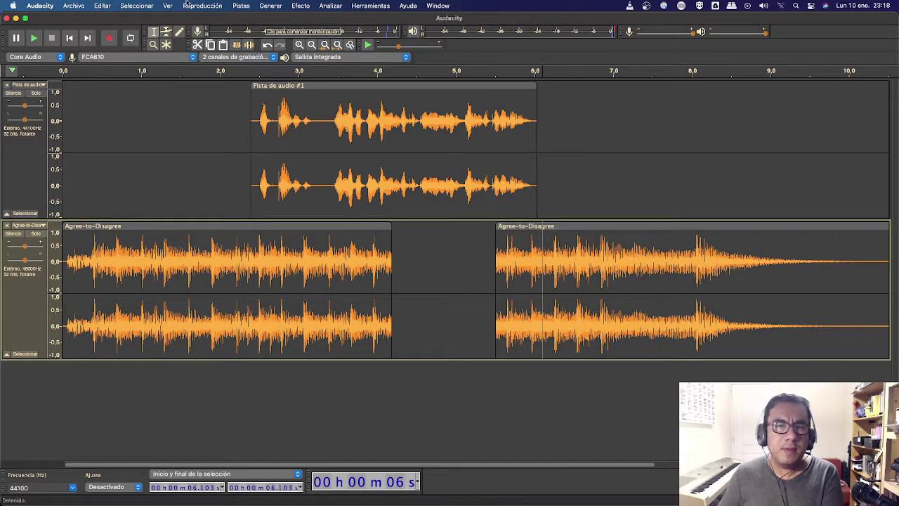
Step: Place the music ending on a new stereo track at about 4.35 s and extend the first music clip to meet it
left_click(242, 6)
mouse_move(350, 22)
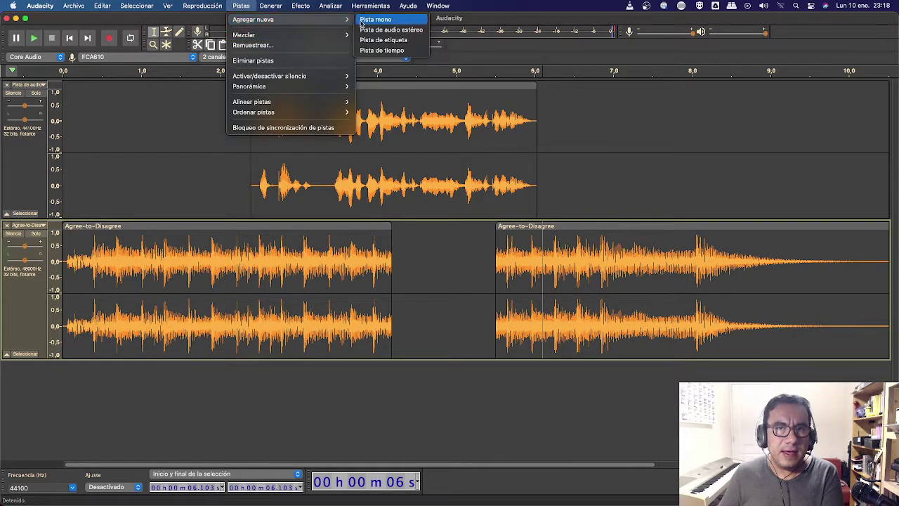
left_click(388, 30)
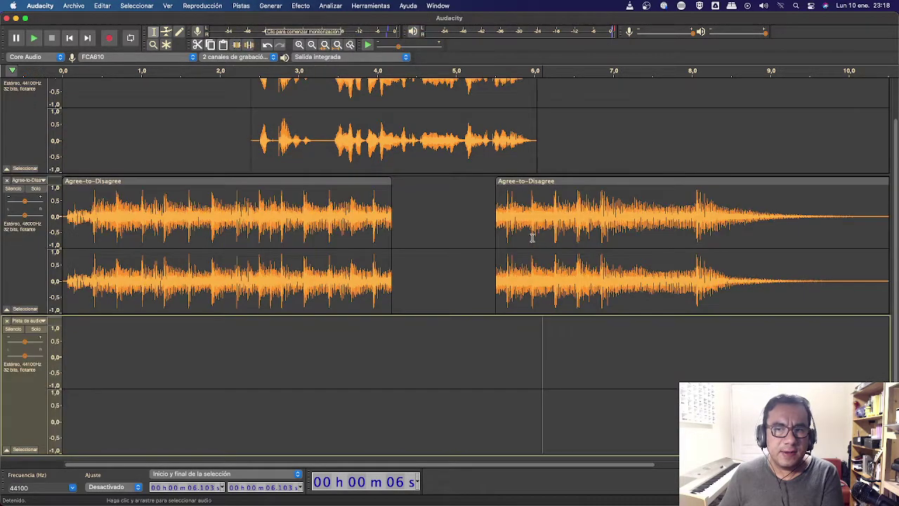
left_click_drag(566, 183, 475, 358)
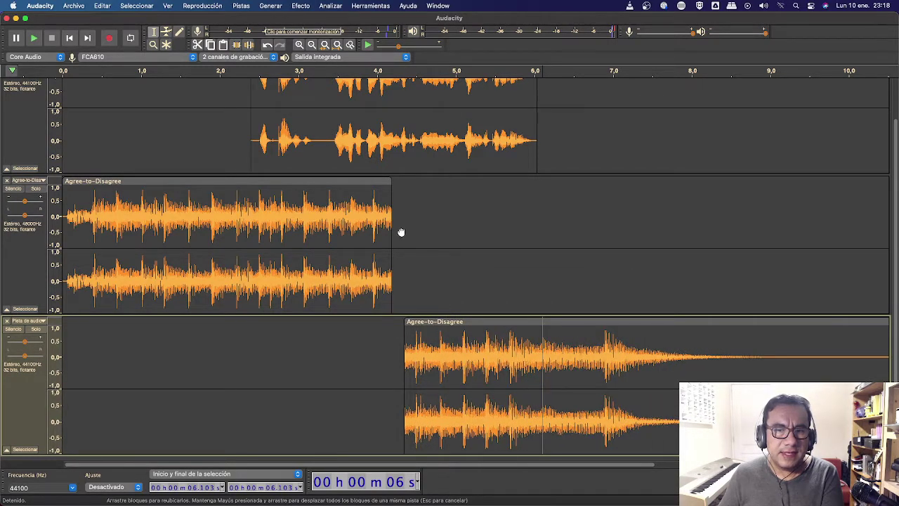
left_click_drag(391, 181, 404, 181)
Step: Move the music ending clip to start at about 3.8 s, overlapping the first music clip with their beats aligned
left_click(397, 351)
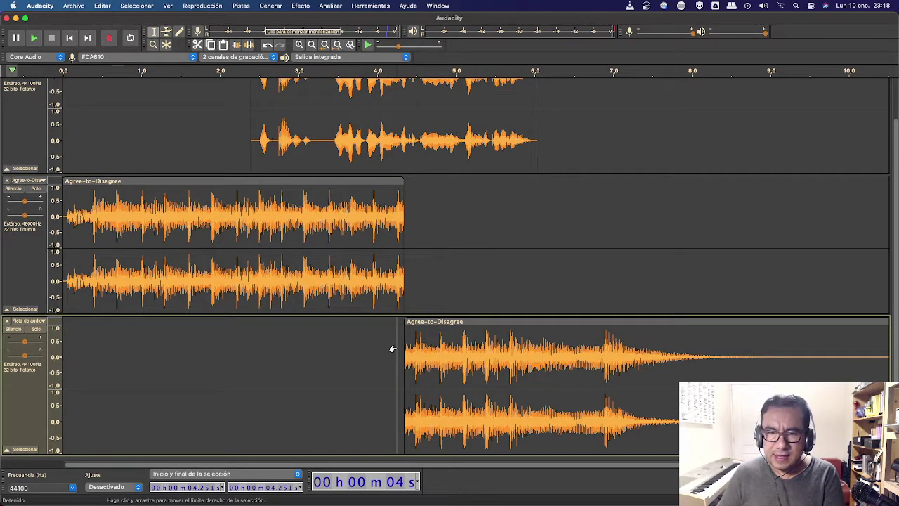
key("space")
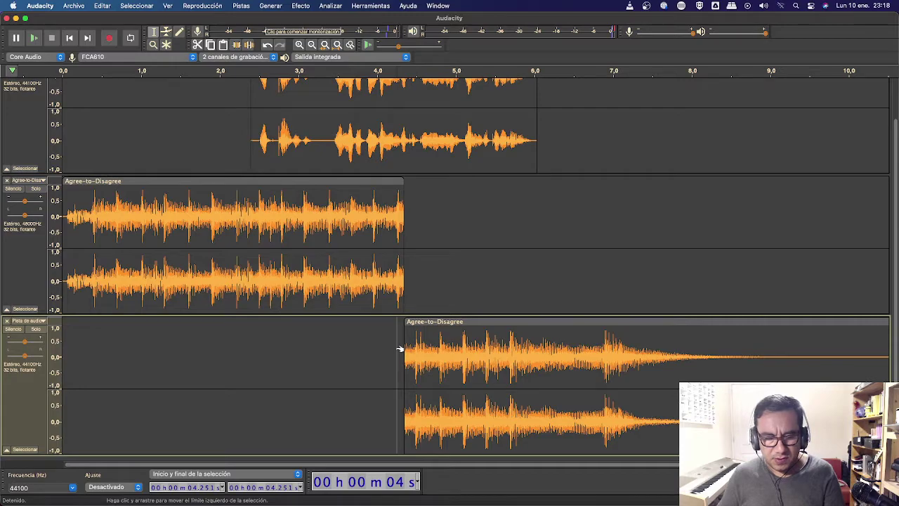
key("super+1")
key("super+1")
left_click_drag(614, 320, 444, 318)
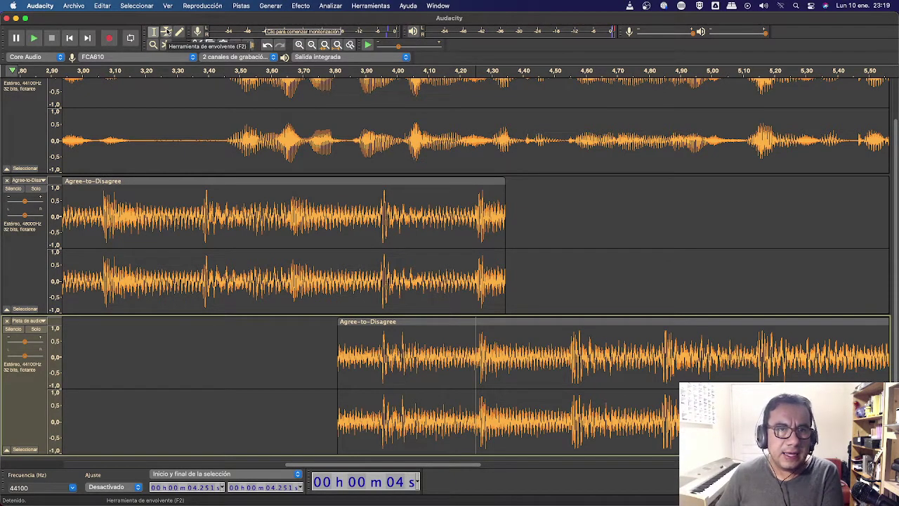
Step: Fade out the first music clip with the Envelope tool, from full volume at about 4.05 s to silence by about 4.28 s
left_click(168, 32)
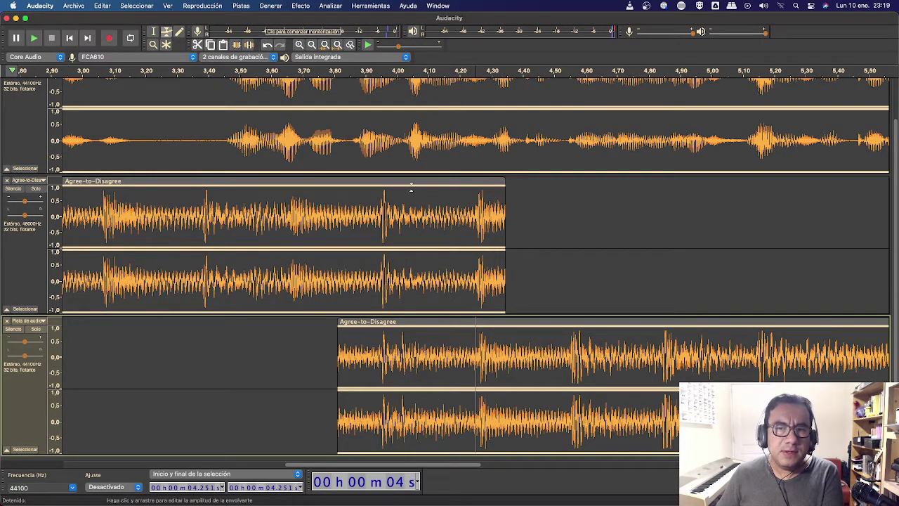
left_click(410, 187)
left_click(424, 188)
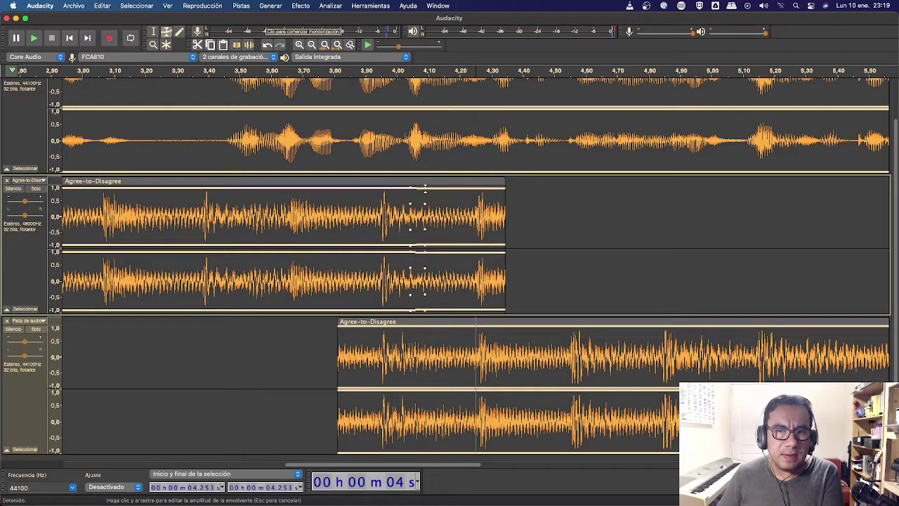
left_click_drag(441, 216, 487, 217)
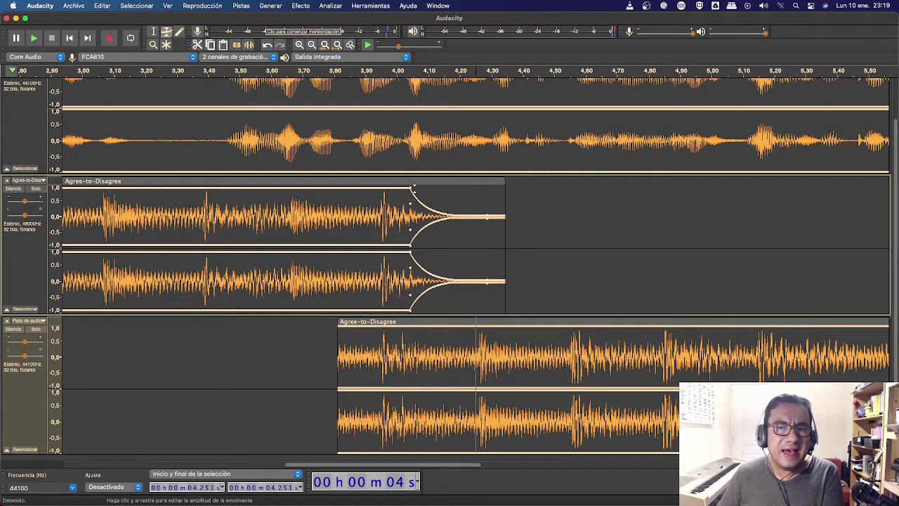
mouse_move(410, 176)
left_mouse_down()
mouse_move(410, 214)
mouse_move(412, 184)
left_mouse_up()
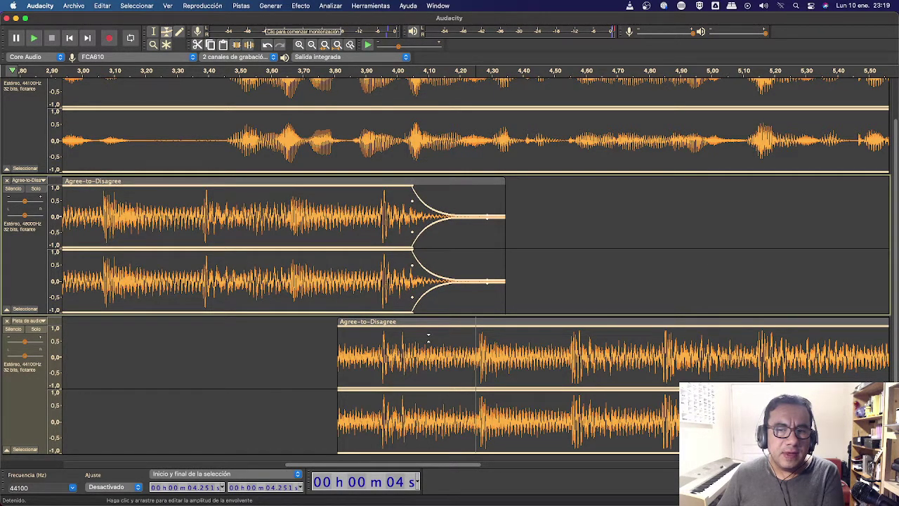
Step: Fade in the music ending clip with the envelope, from silence at about 3.98 s to full volume at about 4.07 s
left_click(445, 324)
left_click_drag(435, 325, 389, 355)
left_click_drag(446, 327, 418, 323)
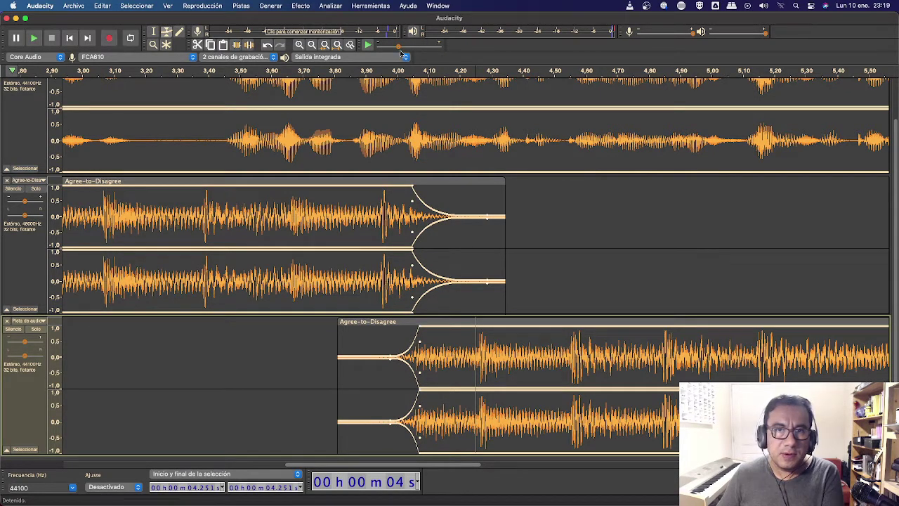
Step: Play the mix from the start past the crossfade between the two music clips, and stop
left_click(312, 45)
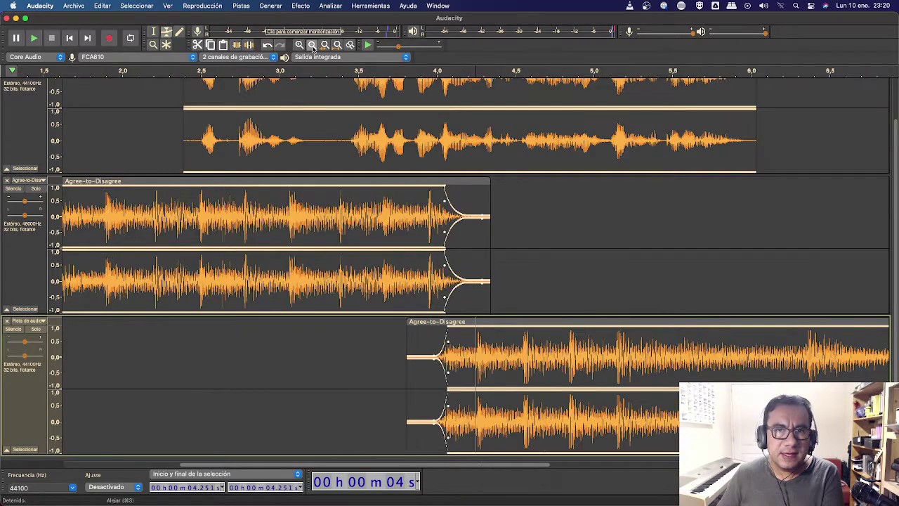
left_click(312, 44)
key("Home")
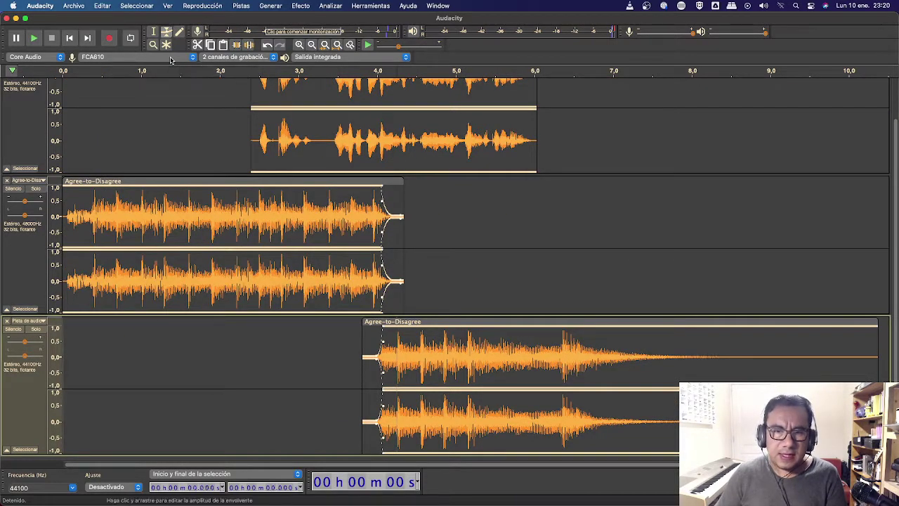
key("space")
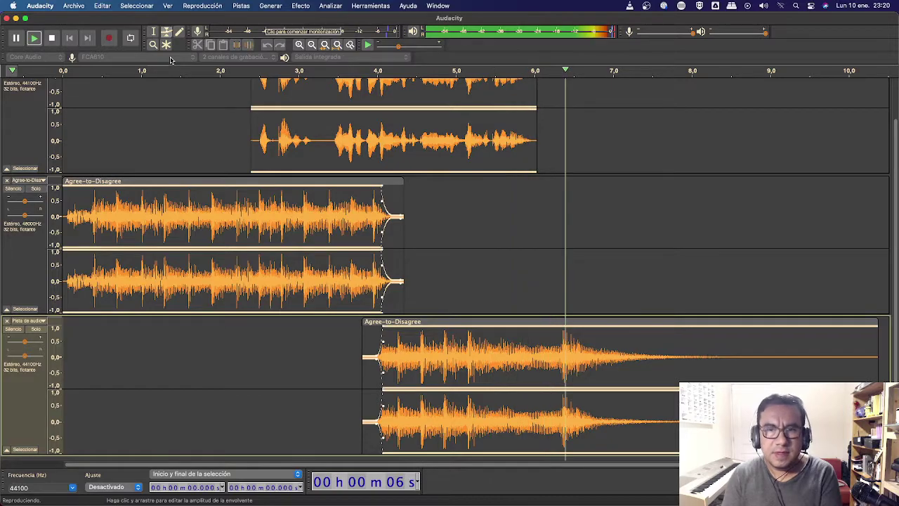
key("space")
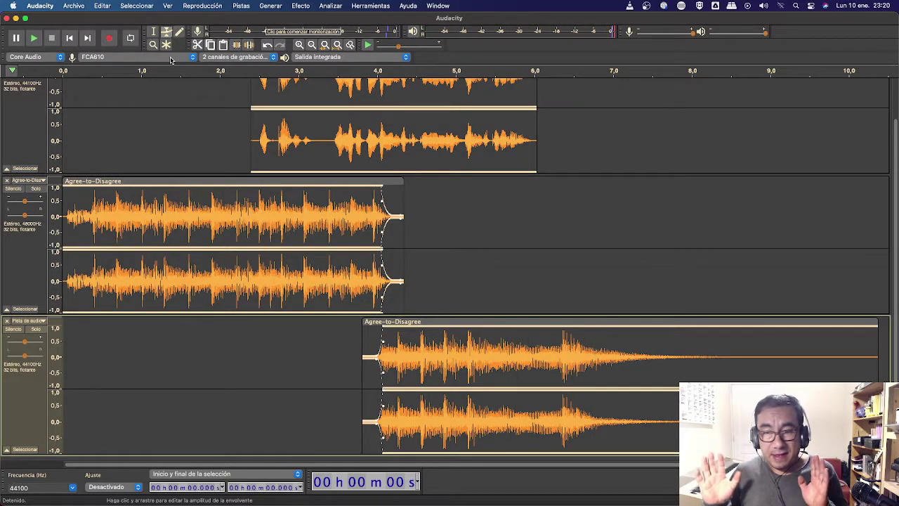
Step: Mute the voice track and play the music alone from the start to check the crossfade
scroll(84, 113, "up", 2)
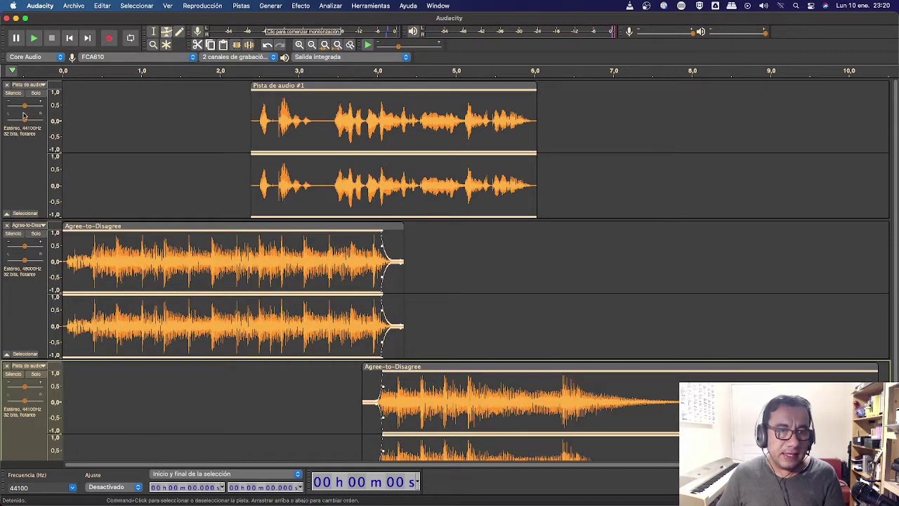
left_click(13, 93)
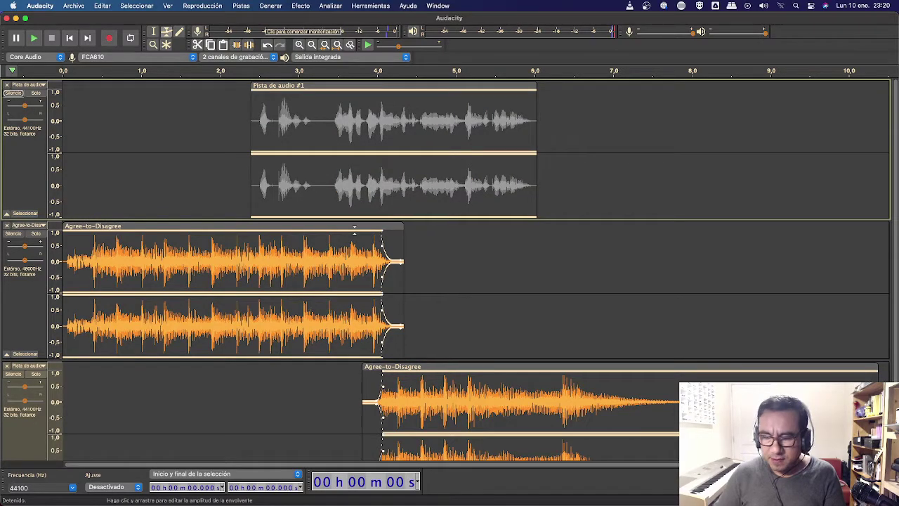
key("space")
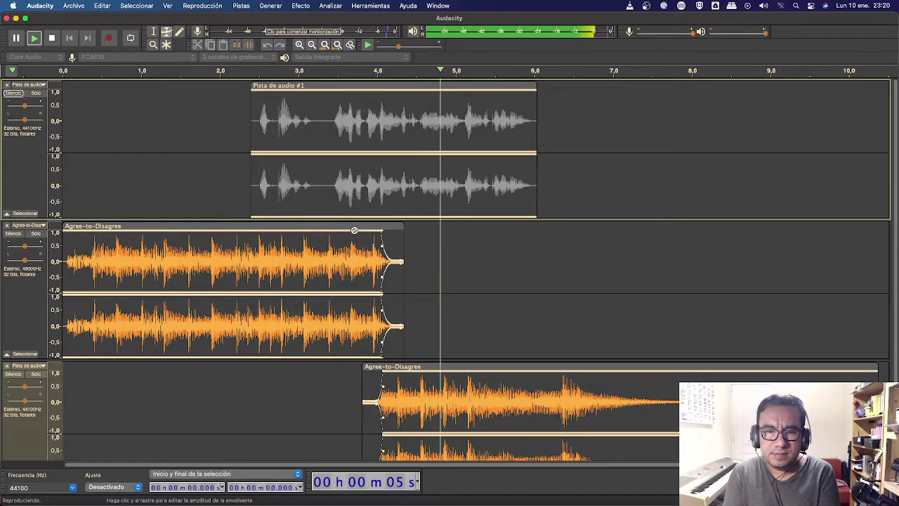
key("space")
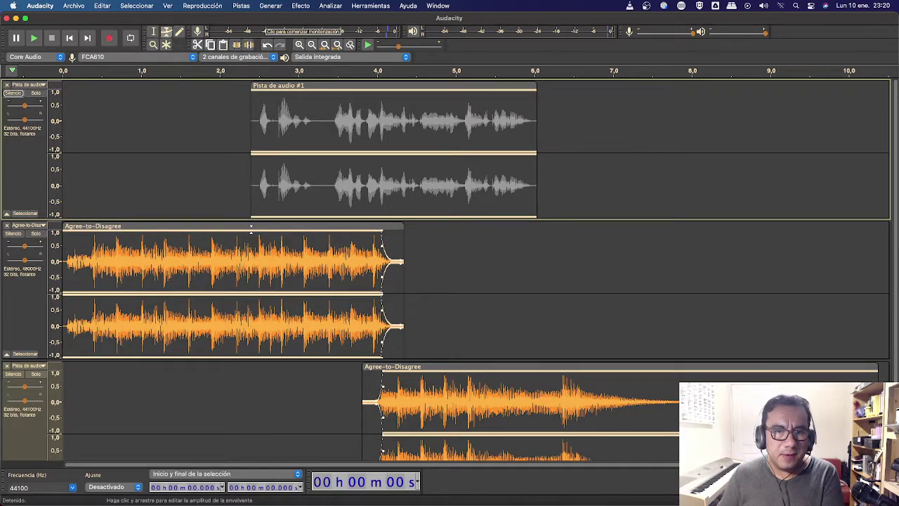
Step: Duck the first music clip with the envelope, from full volume at about 2.4 s to a low level between about 2.6 s and 4.0 s
left_click(250, 229)
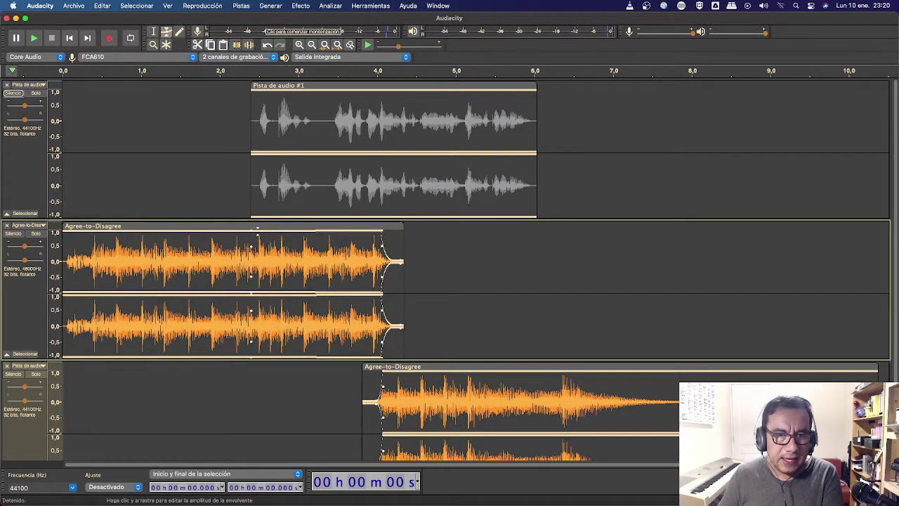
left_click_drag(266, 229, 269, 254)
mouse_move(380, 254)
left_mouse_down()
mouse_move(381, 232)
mouse_move(379, 256)
left_mouse_up()
mouse_move(268, 259)
left_mouse_down()
mouse_move(259, 260)
mouse_move(267, 251)
left_mouse_up()
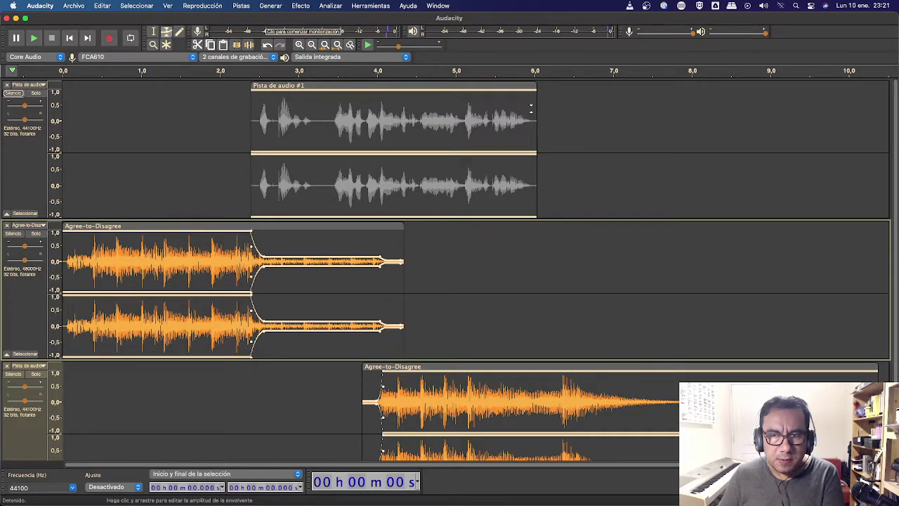
Step: Duck the music ending clip with the envelope from about 4.1 s to 5.9 s, rising to full volume at about 6.0 s
left_click(538, 376)
scroll(537, 376, "down", 2)
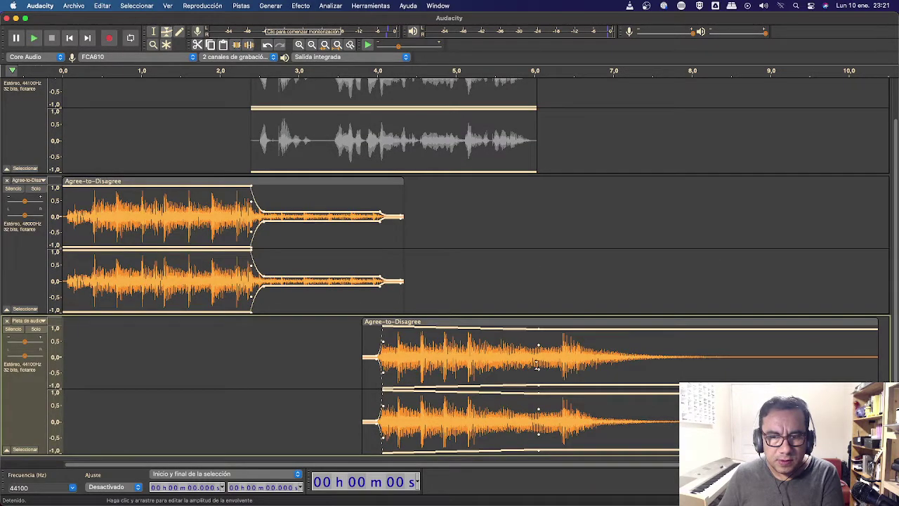
left_click_drag(533, 324, 523, 351)
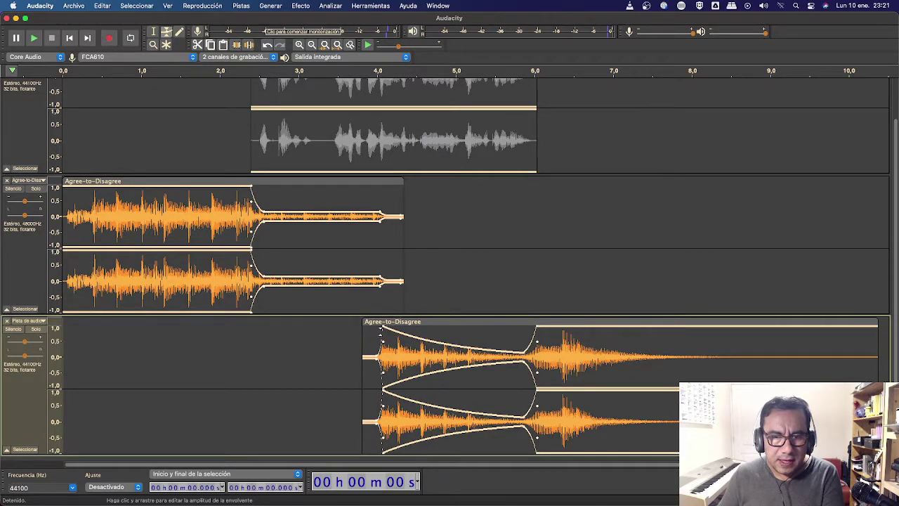
left_click_drag(382, 330, 383, 348)
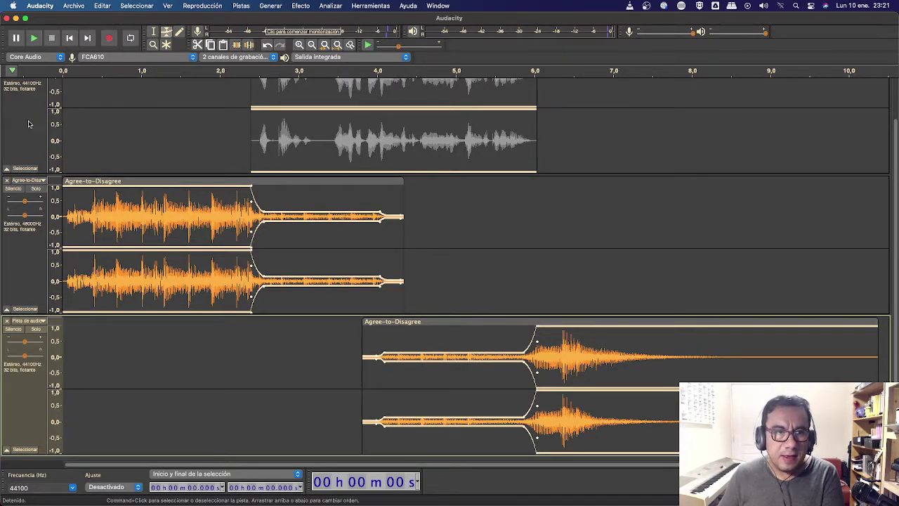
Step: Unmute the voice track and play the full mix from the start to check the music ducking, and stop
scroll(33, 133, "up", 2)
left_click(13, 92)
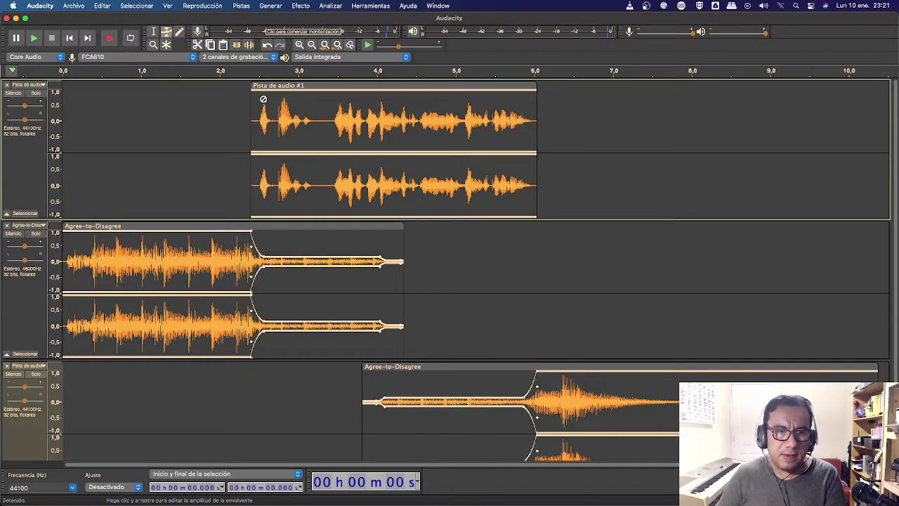
key("space")
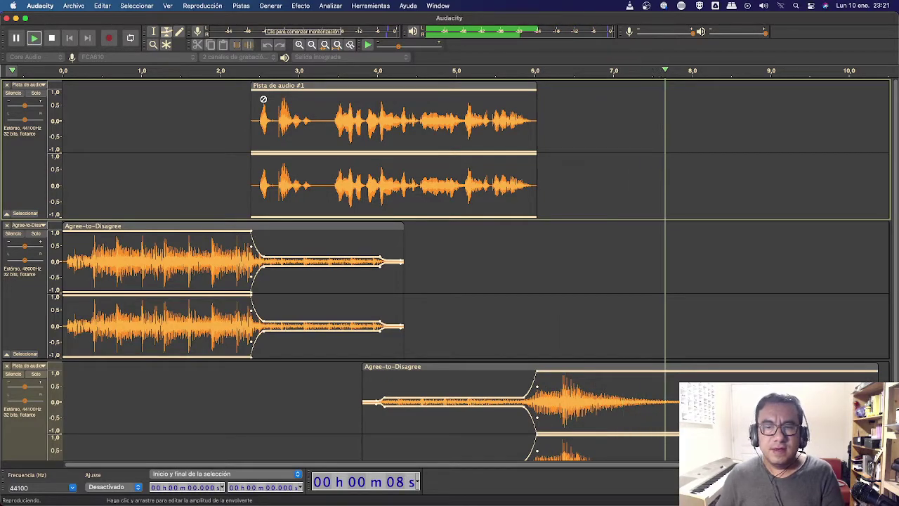
key("space")
Step: Delete about 0.15 s of the silent pause in the voice clip, starting at 3.245 s
left_click(153, 31)
left_click_drag(317, 125, 328, 129)
key("Delete")
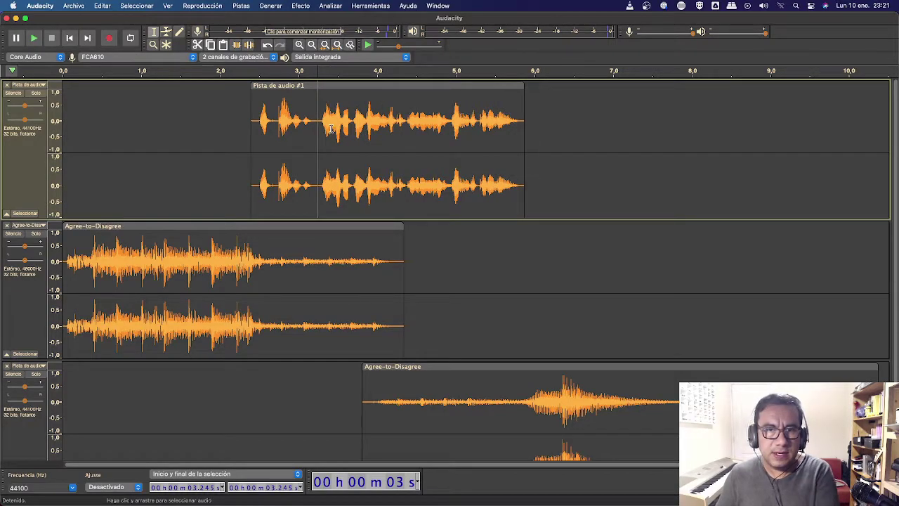
double_click(318, 130)
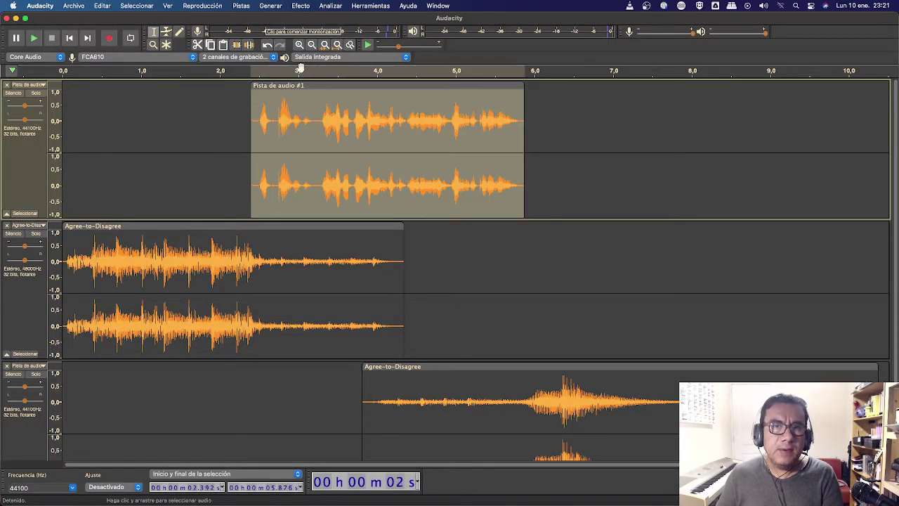
left_click(302, 6)
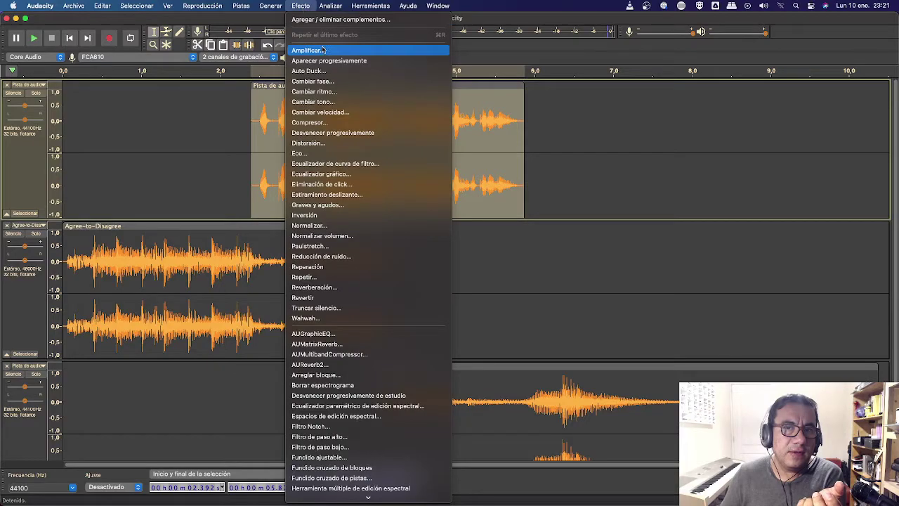
left_click(324, 50)
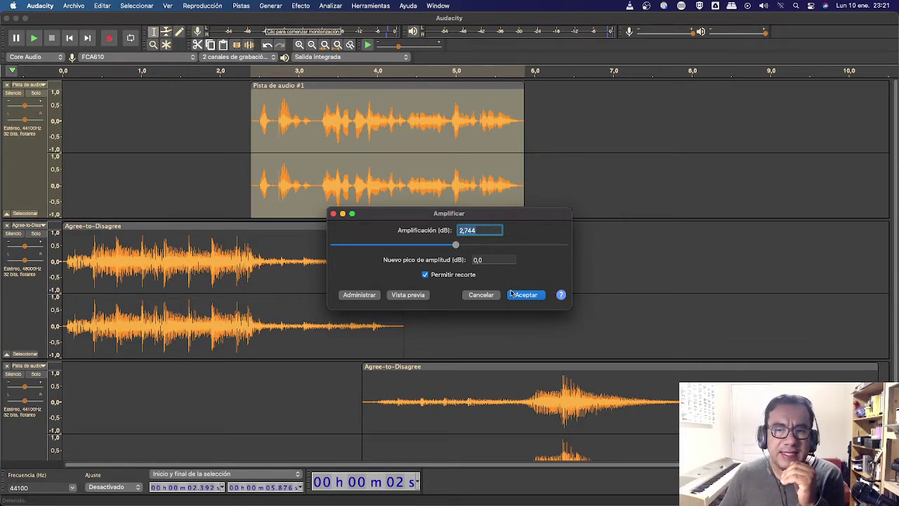
left_click(490, 297)
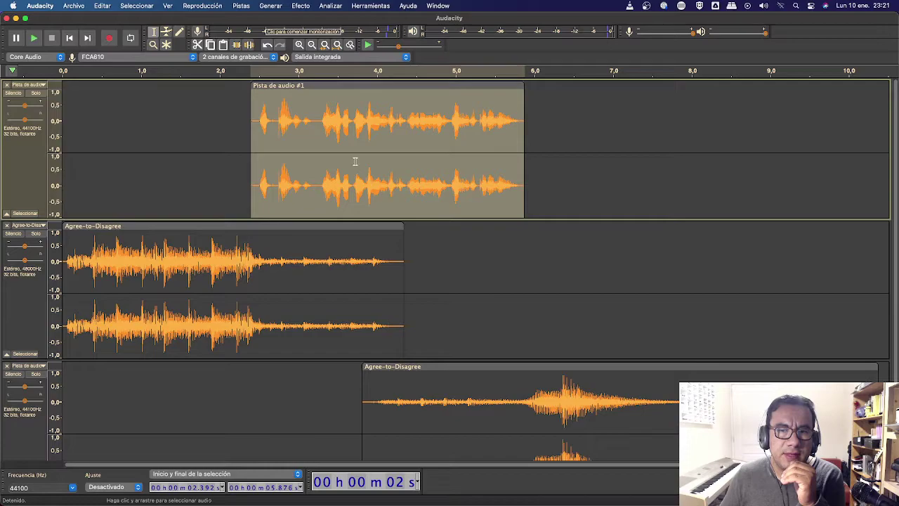
Step: Amplify the whole voice clip by 2,744 dB to a new peak amplitude of 0,0 dB
left_click(402, 162)
double_click(401, 162)
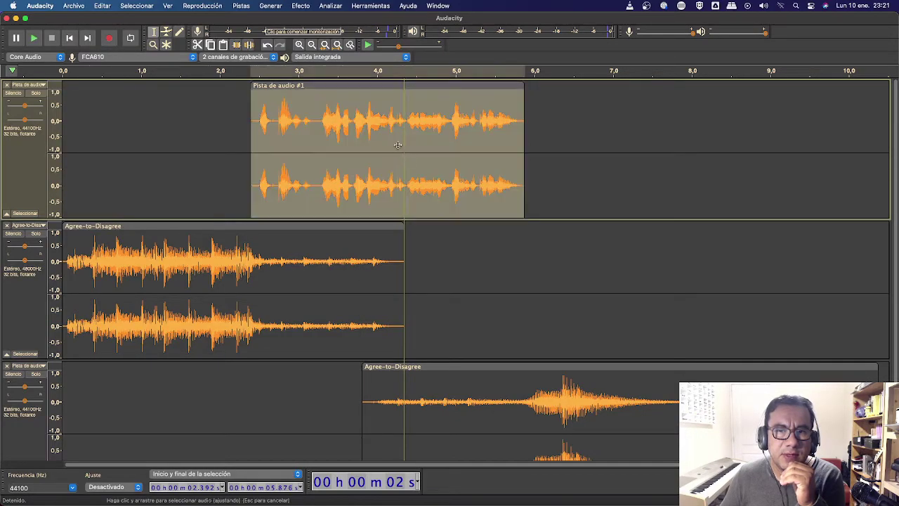
left_click(300, 6)
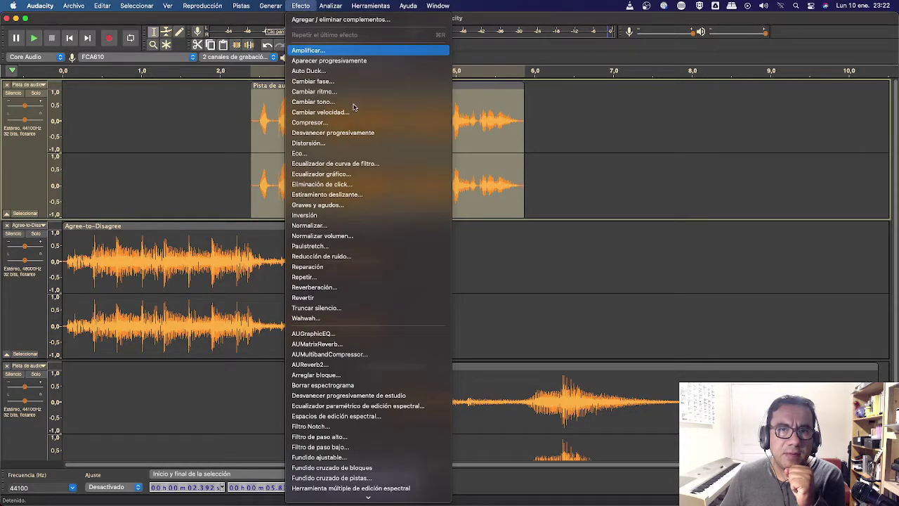
left_click(309, 51)
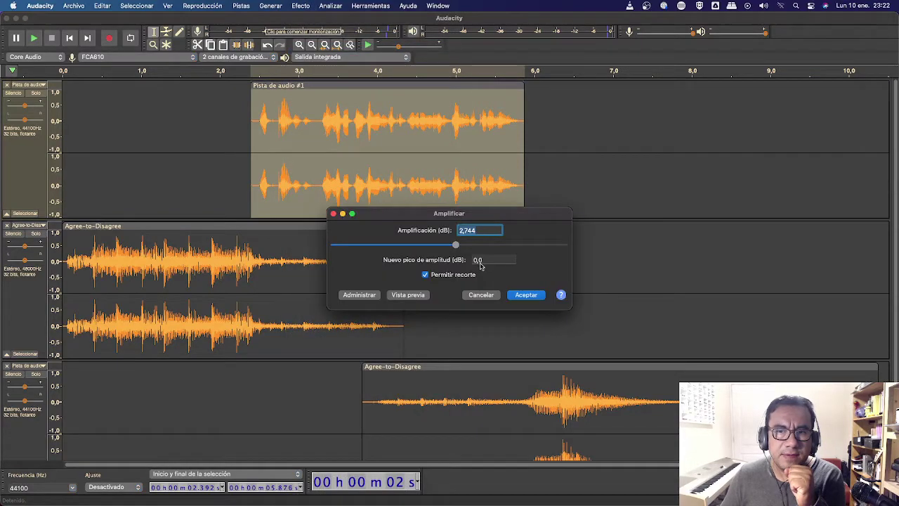
left_click(526, 294)
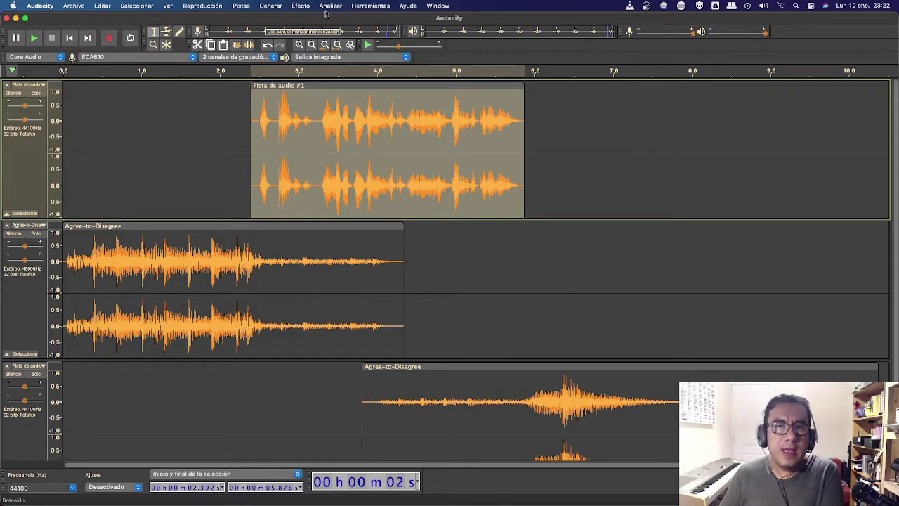
Step: Compress the voice clip with a -8 dB threshold, -40 dB noise floor, 4,8:1 ratio, 0,24 s attack and 1,0 s decay, with make-up gain and peak-based compression
left_click(303, 8)
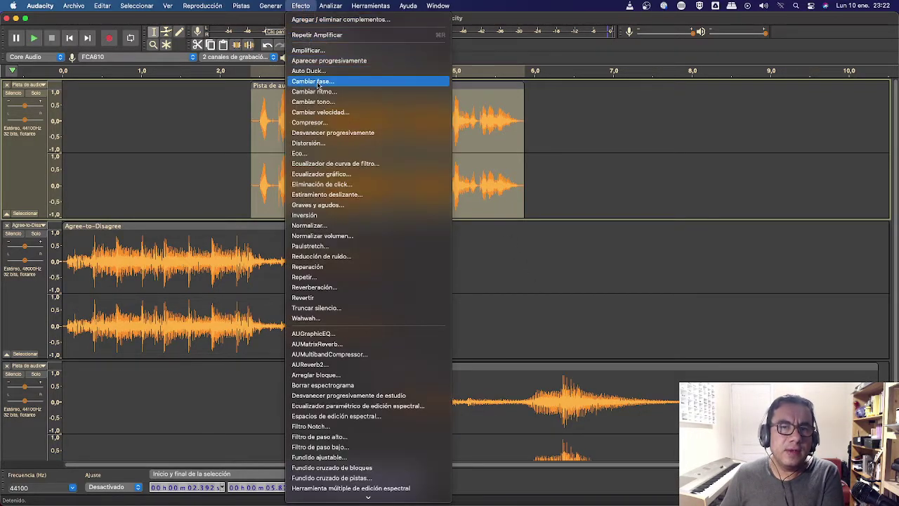
left_click(310, 122)
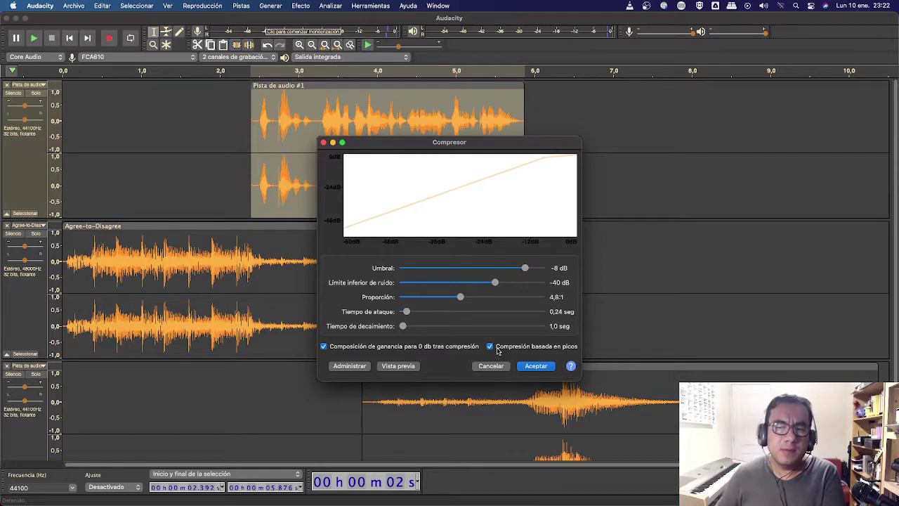
left_click(536, 365)
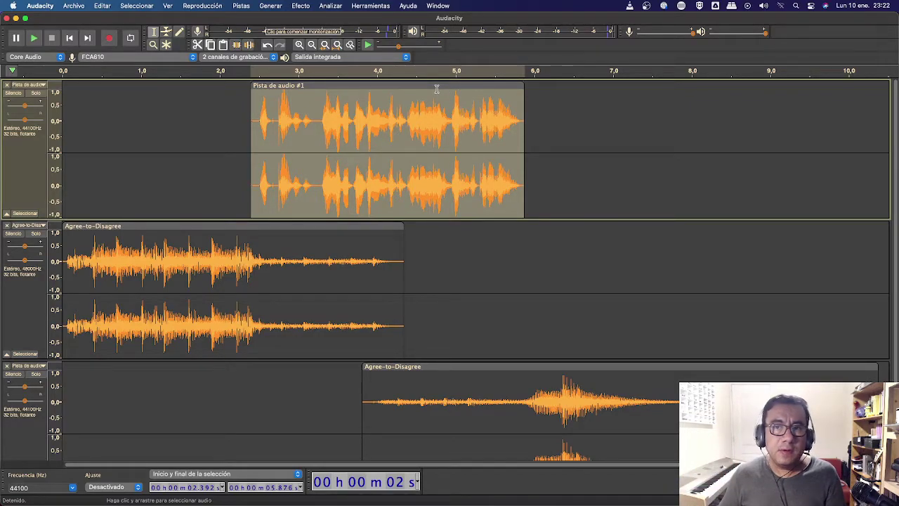
Step: Inspect the voice clip's opening section up to 3.245 s, and play the full mix from the start to check the processed voice
left_click(318, 121)
left_click_drag(318, 121, 256, 123)
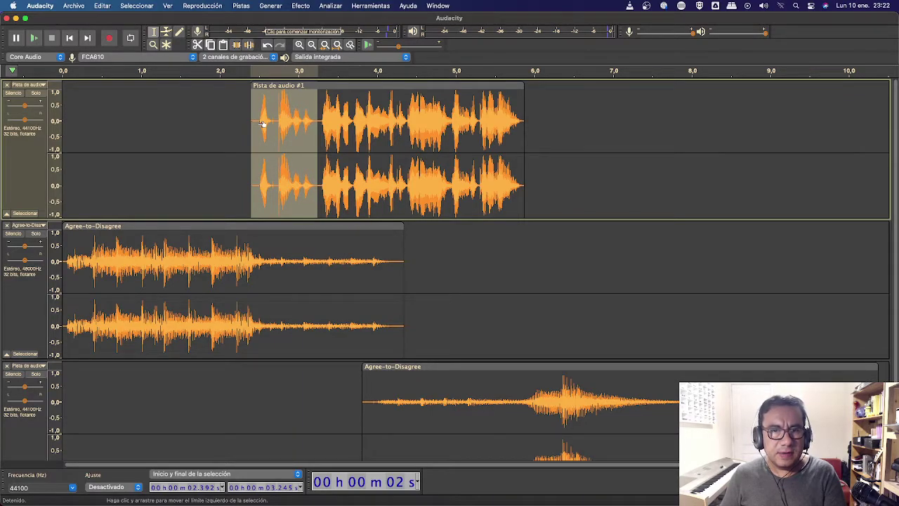
left_click(243, 121)
key("Home")
key("space")
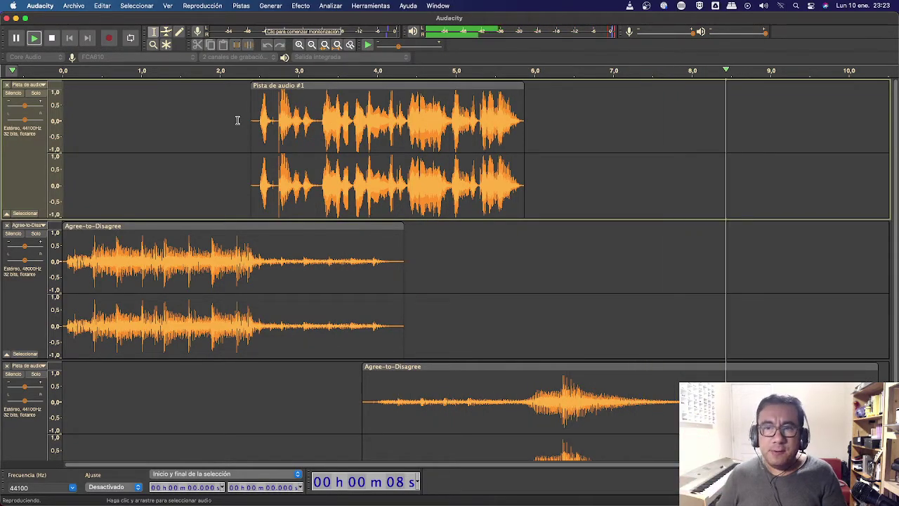
key("space")
key("space")
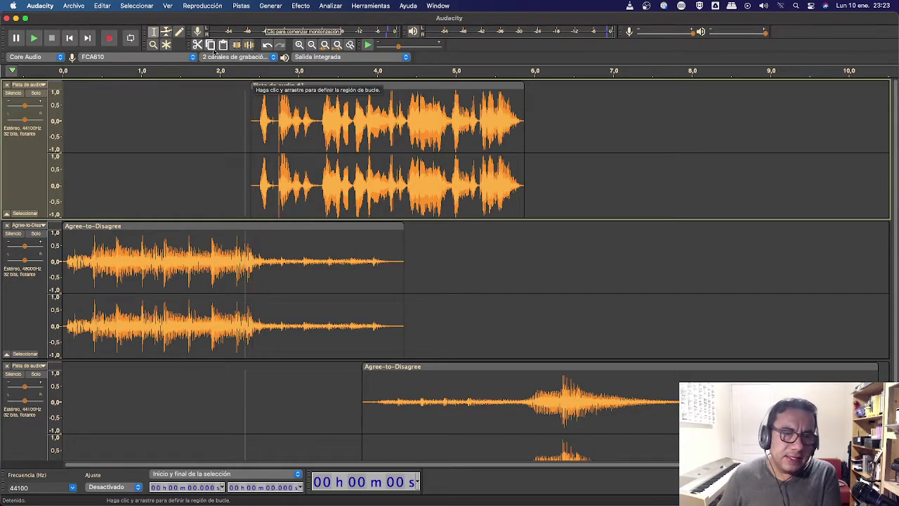
Step: Reduce the display height of both music tracks so that all three tracks fit in view
left_click_drag(43, 359, 44, 333)
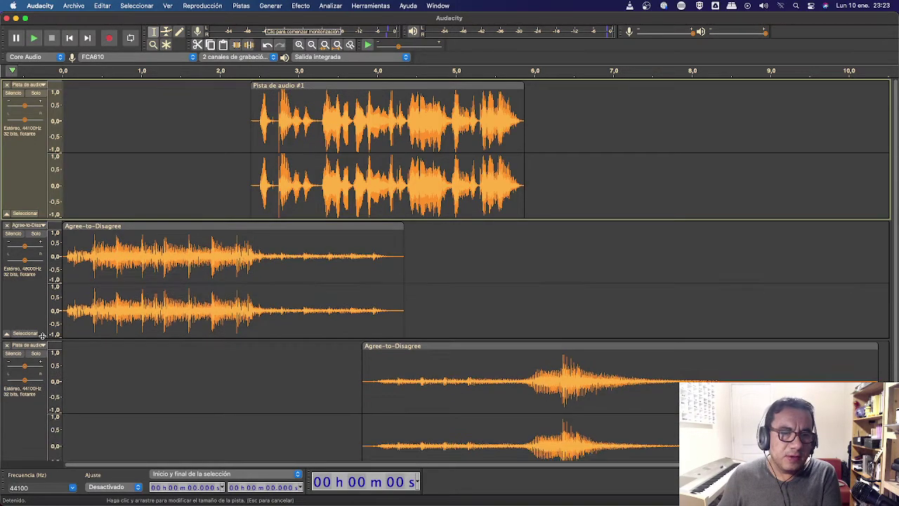
scroll(31, 415, "down", 1)
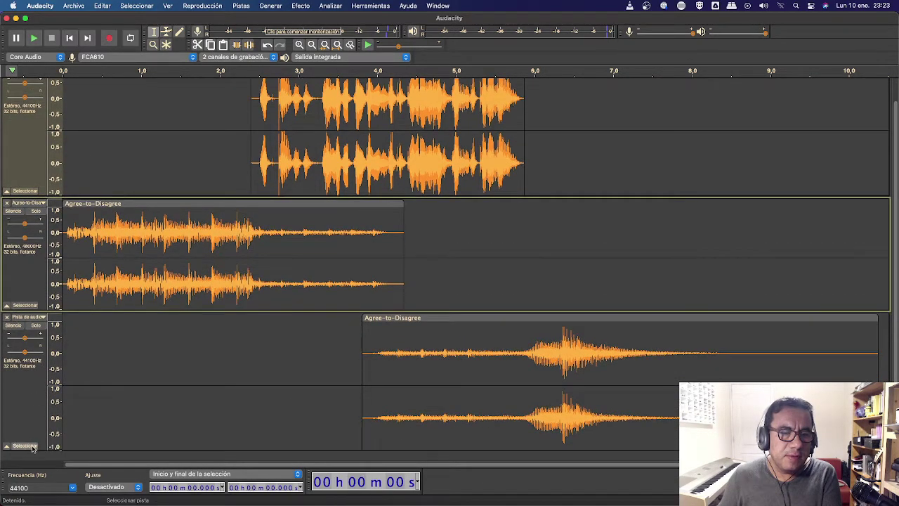
left_click_drag(40, 450, 36, 420)
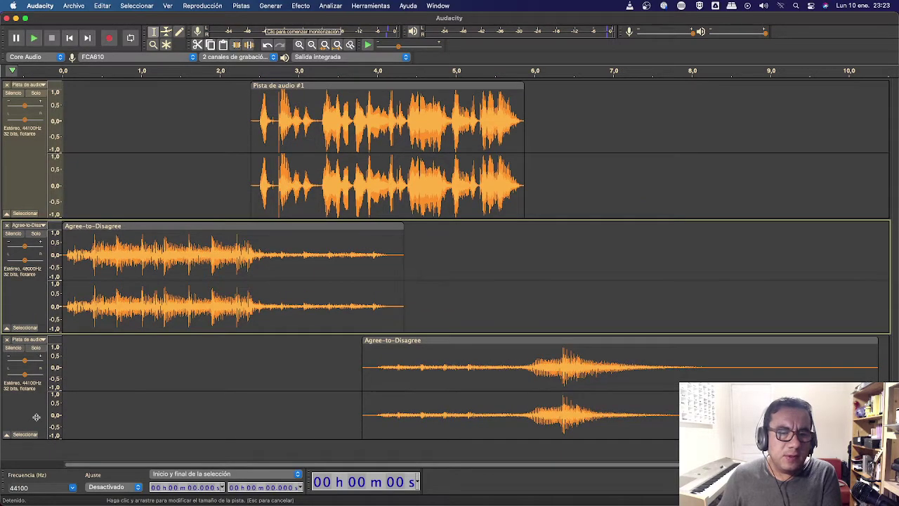
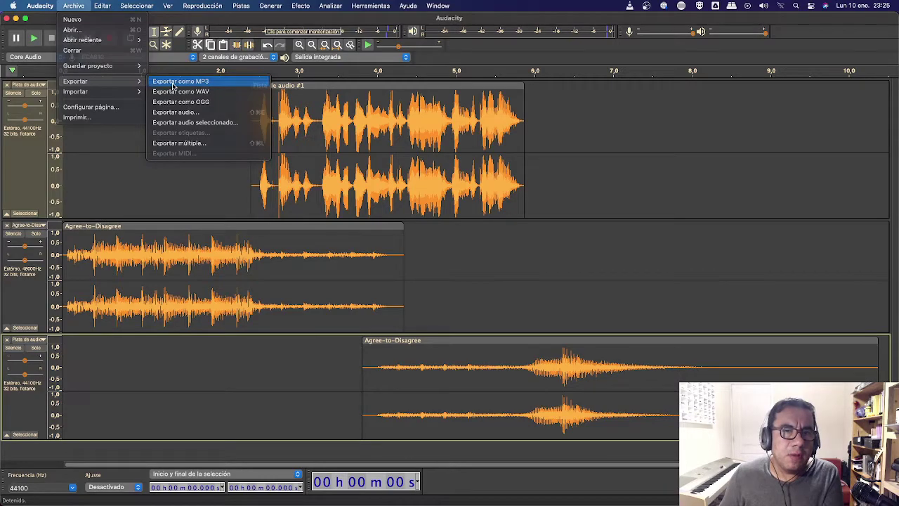
Step: Start an MP3 export of the mix and create a destination folder named podcast-enero-2022 inside Escritorio
left_click(173, 82)
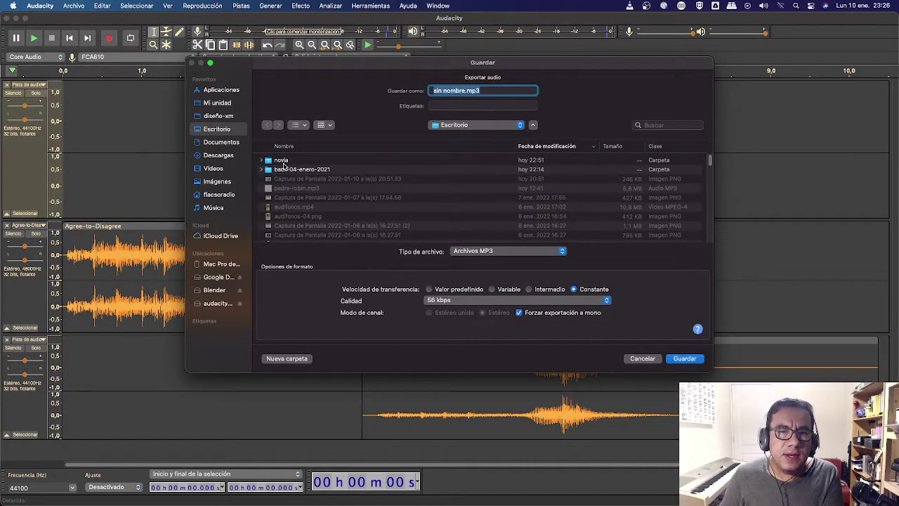
scroll(294, 224, "down", 10)
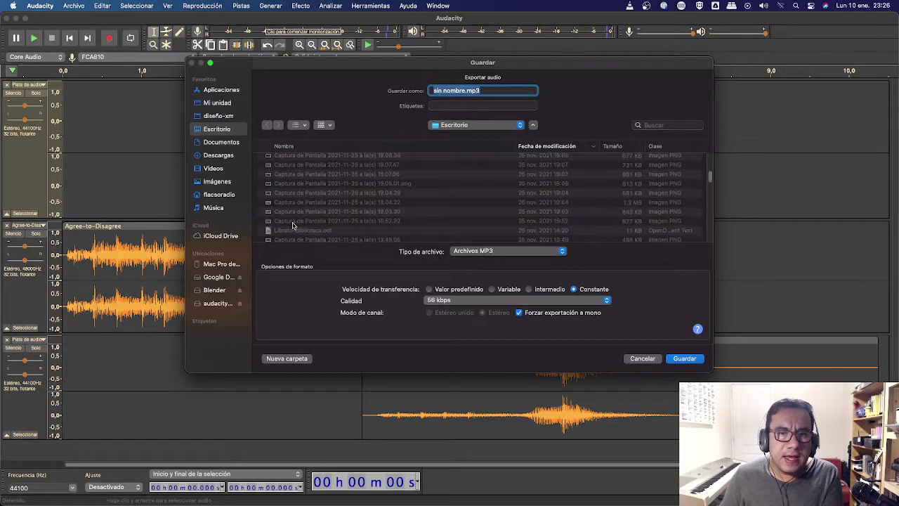
left_click(291, 358)
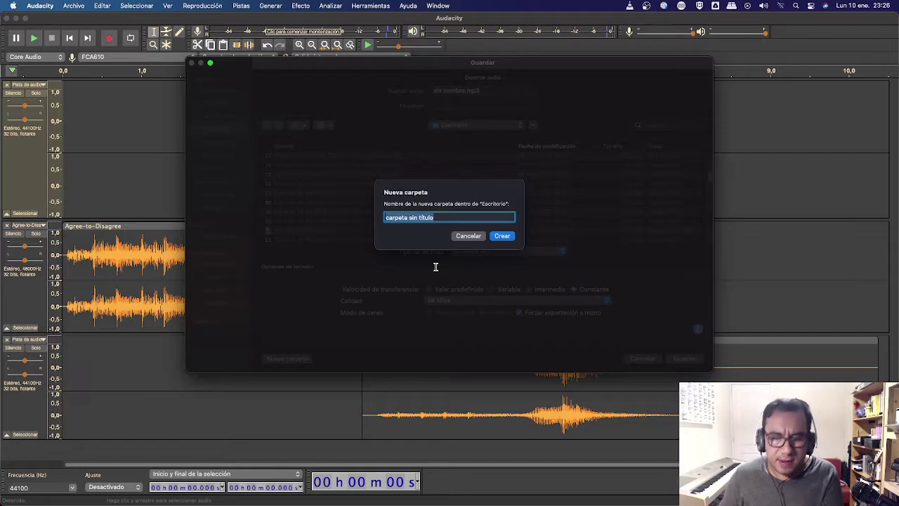
type("t")
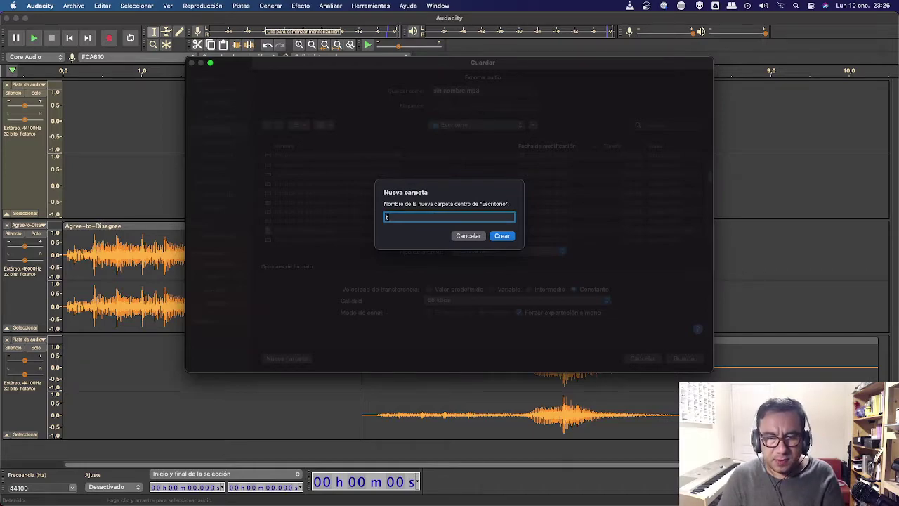
key("BackSpace")
type("podc")
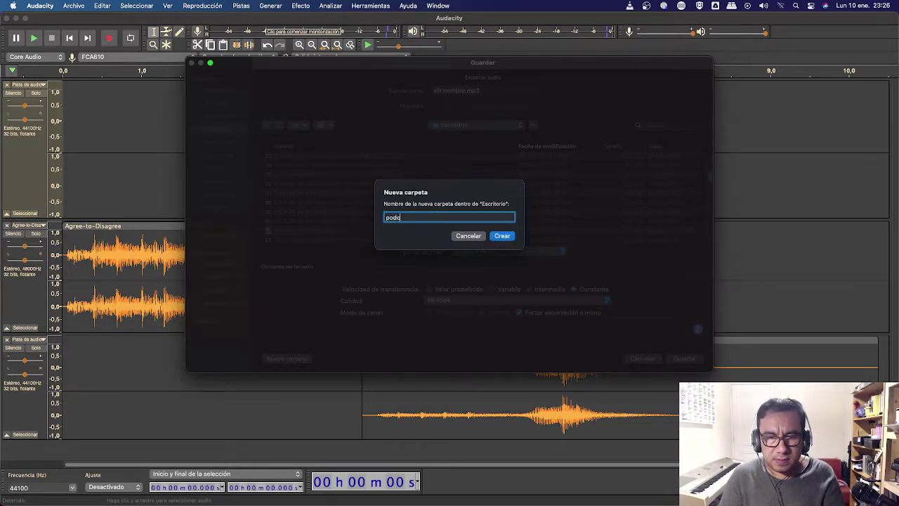
type("ast")
key("super+a")
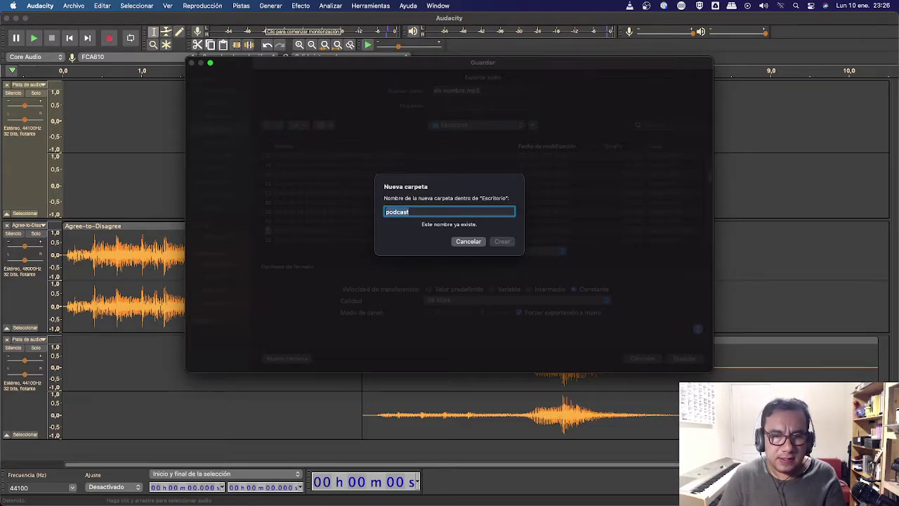
key("Right")
type("-e")
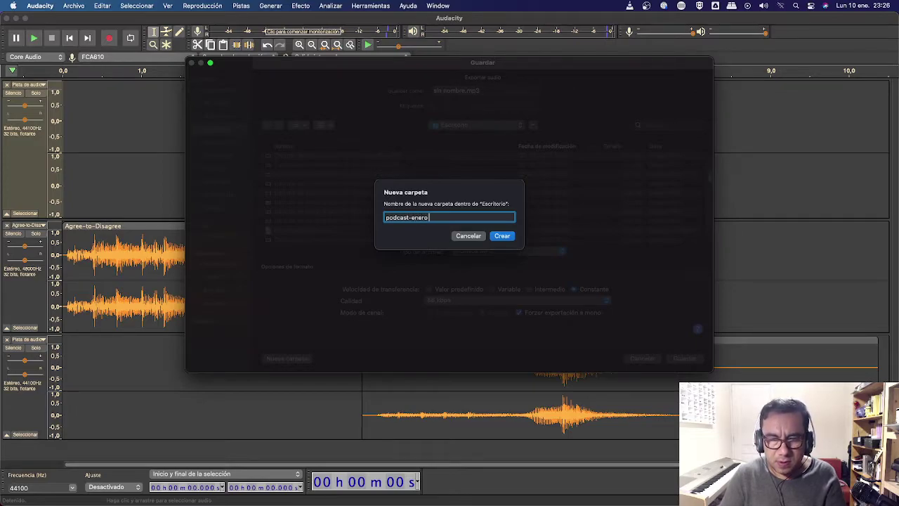
type("nero-2022")
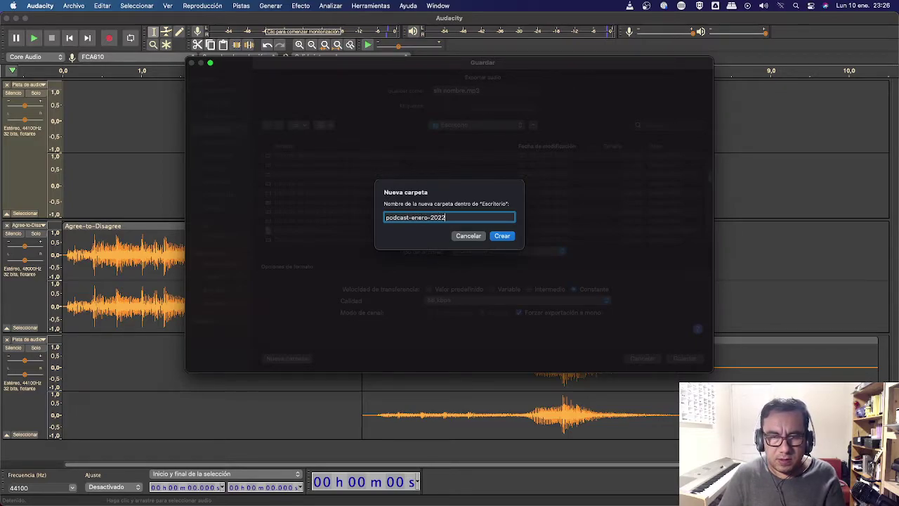
key("Return")
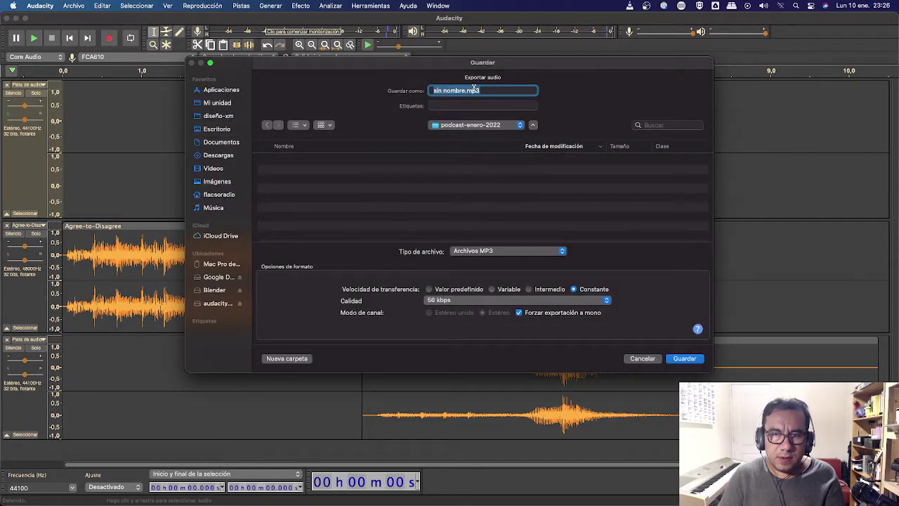
Step: Export the mix as mezcla-01 at a constant 320 kbps in stereo, with the forced mono export turned off, and accept the single-file mixdown
type("mezcla-01")
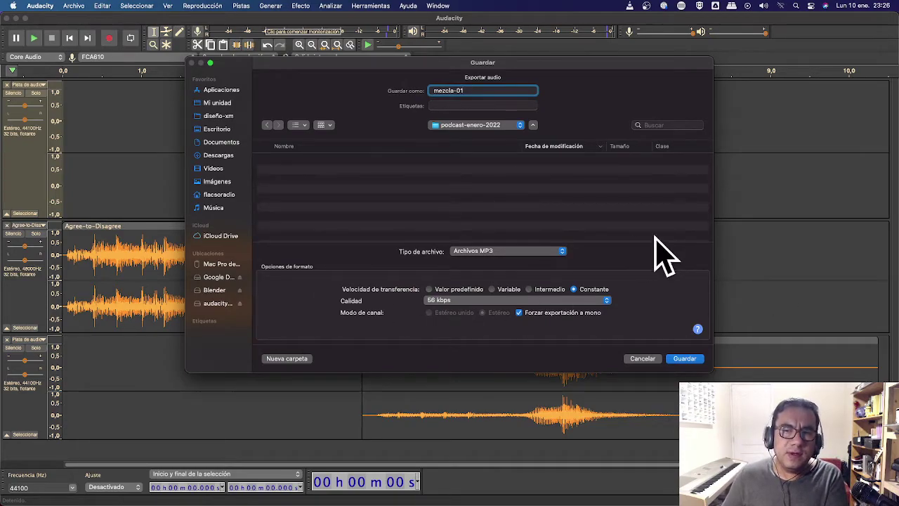
left_click(512, 302)
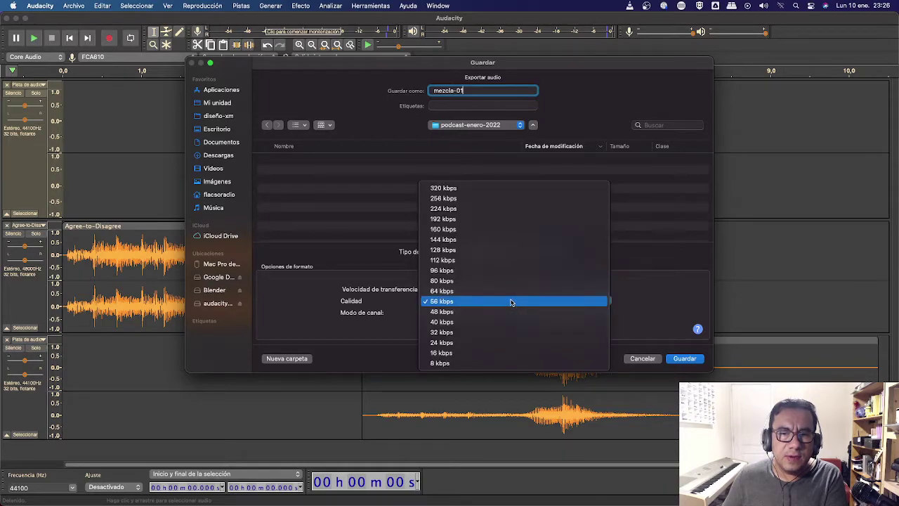
left_click(479, 190)
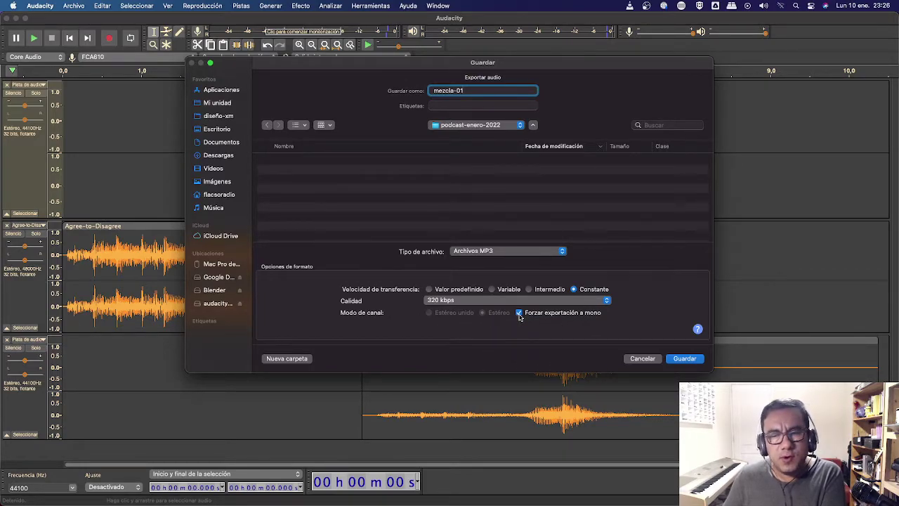
left_click(519, 312)
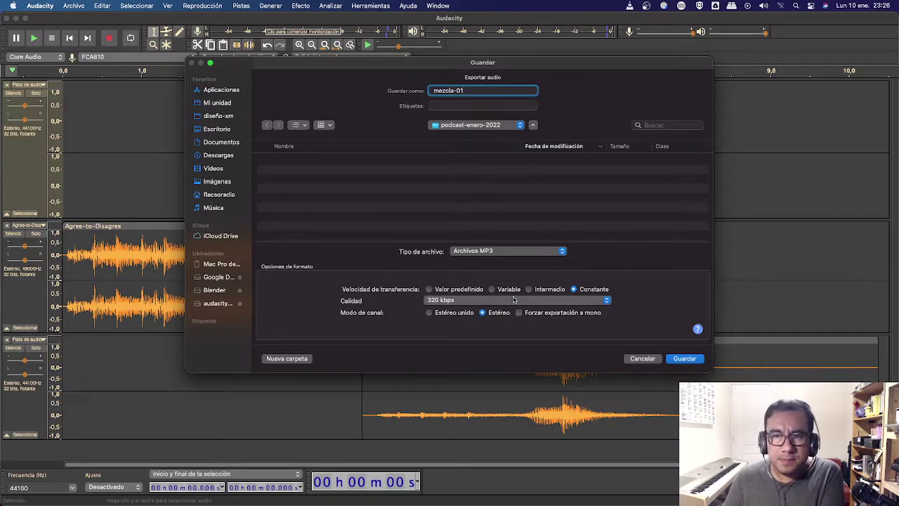
left_click(682, 358)
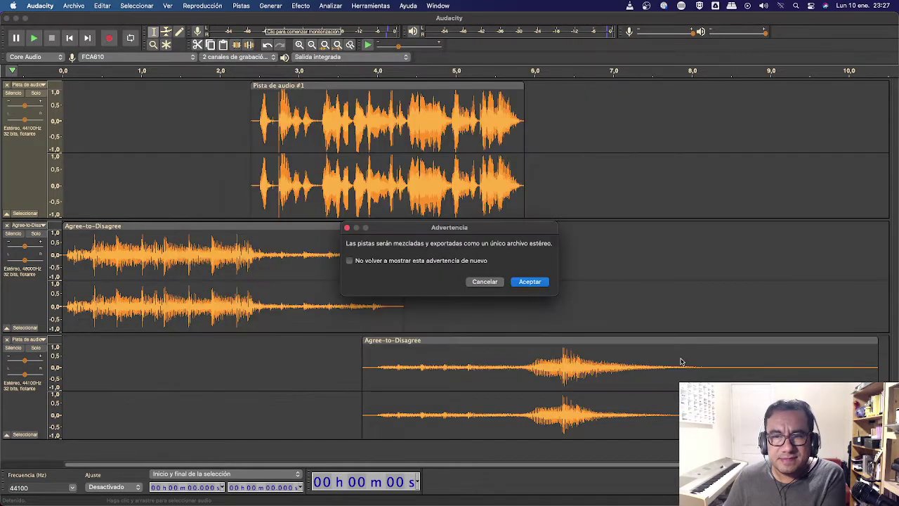
left_click(531, 281)
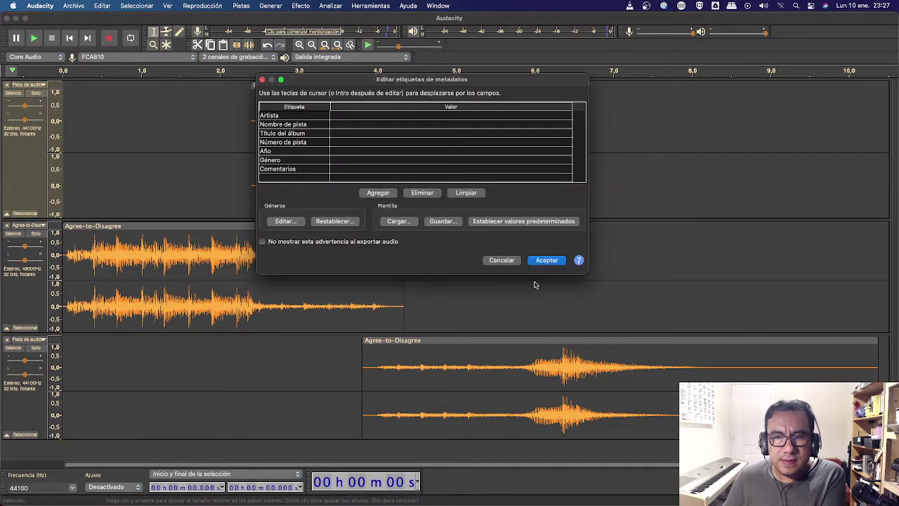
Step: Enter the artist's full name and the track name Podcast 01 in the export metadata
left_click(401, 117)
type("X")
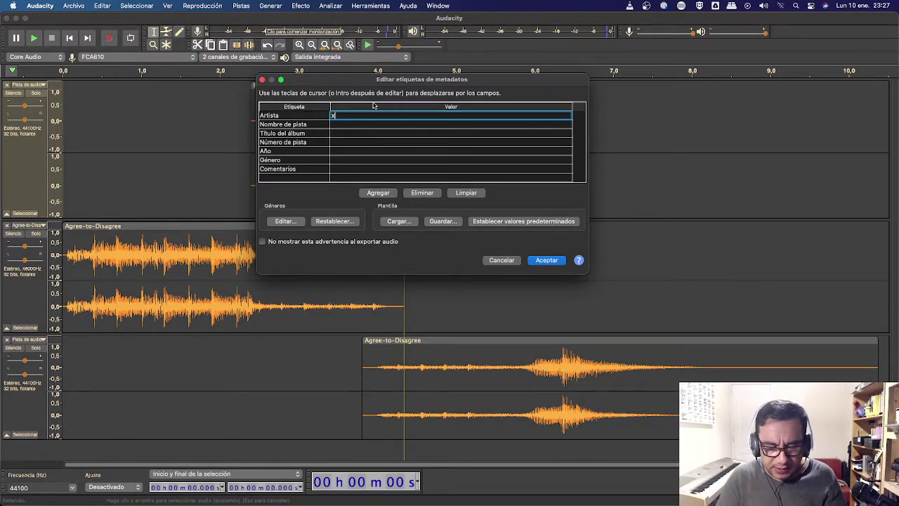
type("avier Macas En")
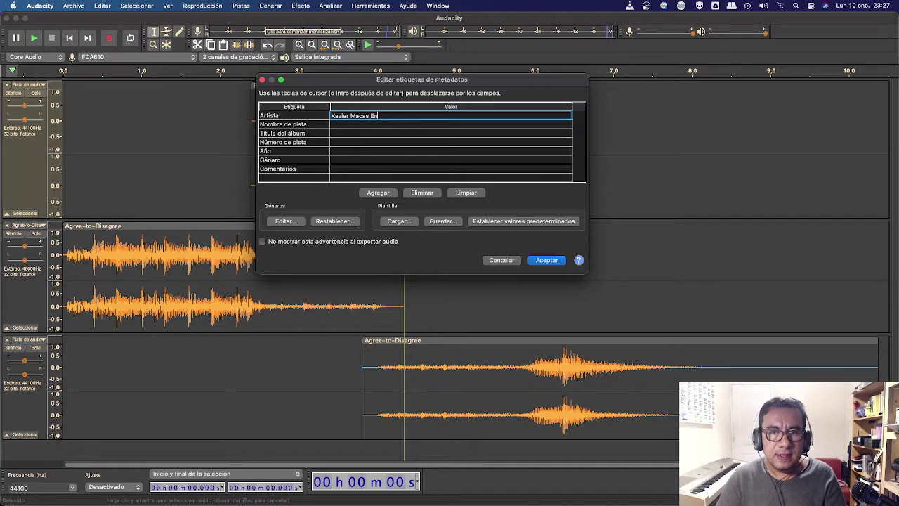
type("derica")
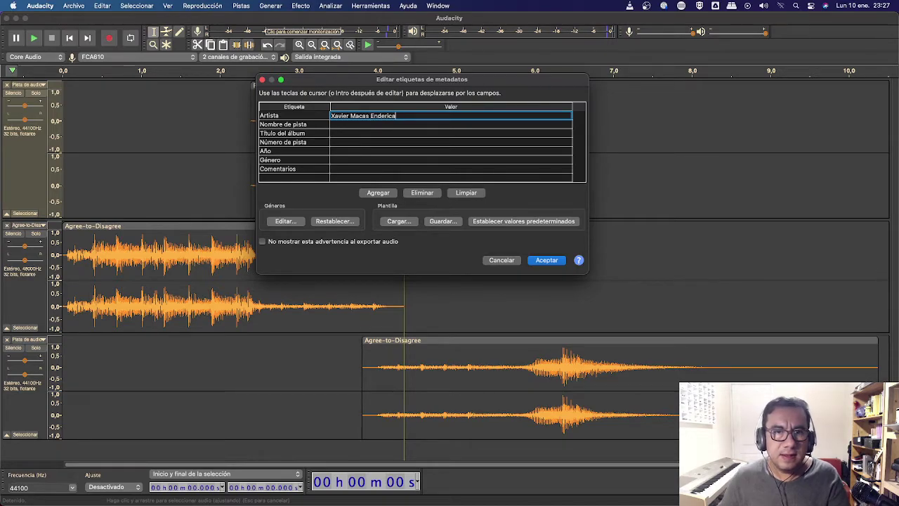
left_click(374, 125)
left_click(373, 125)
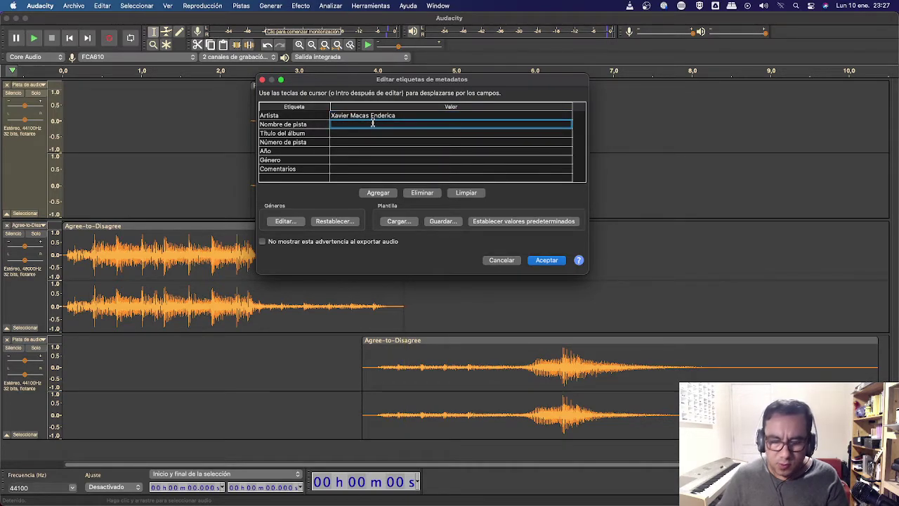
type("POo")
type("odcast 01")
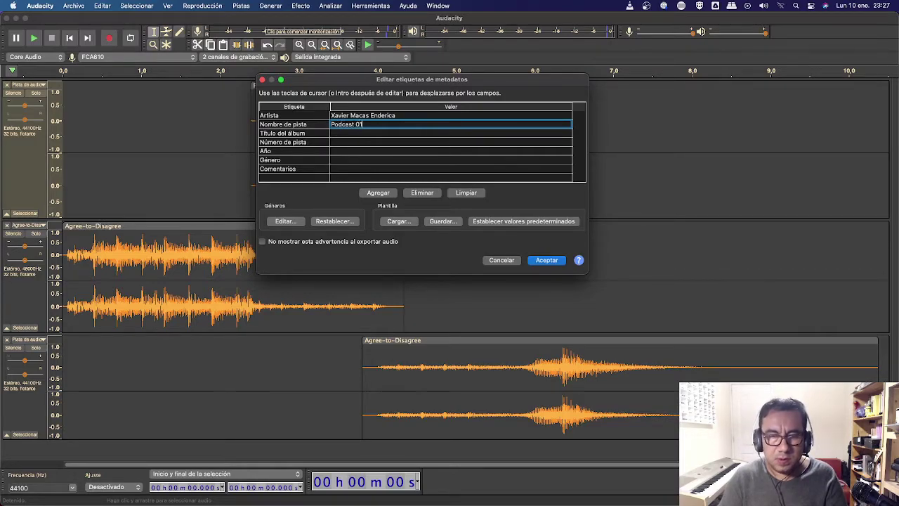
Step: Set the album title to Clases de Podcast and the track number to 01 in the metadata
left_click(392, 137)
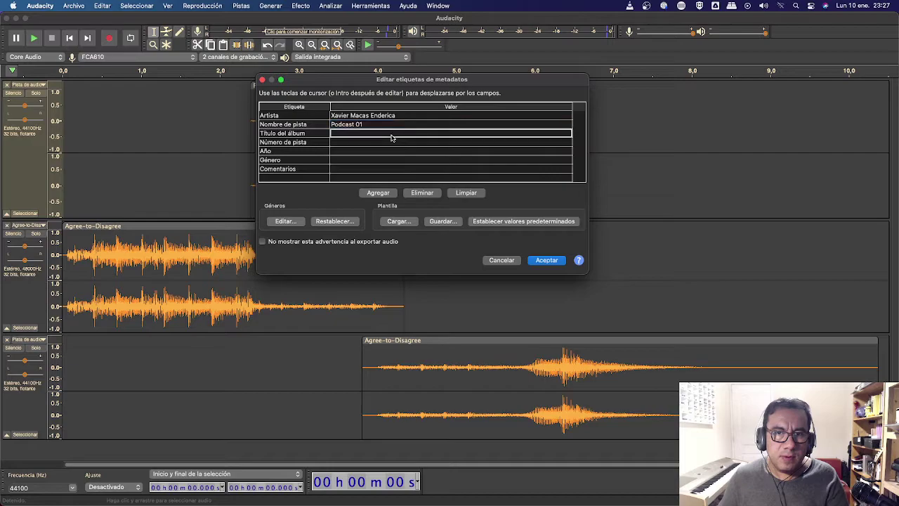
left_click(392, 133)
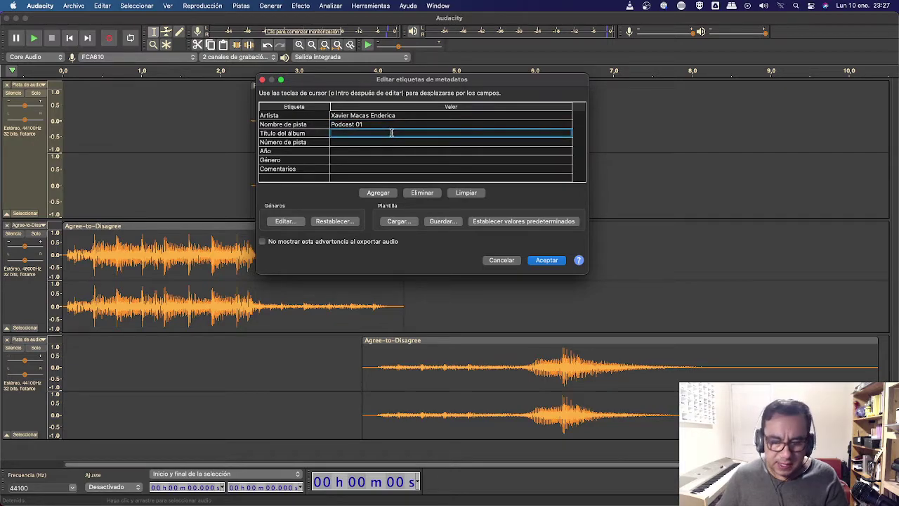
type("Clases de")
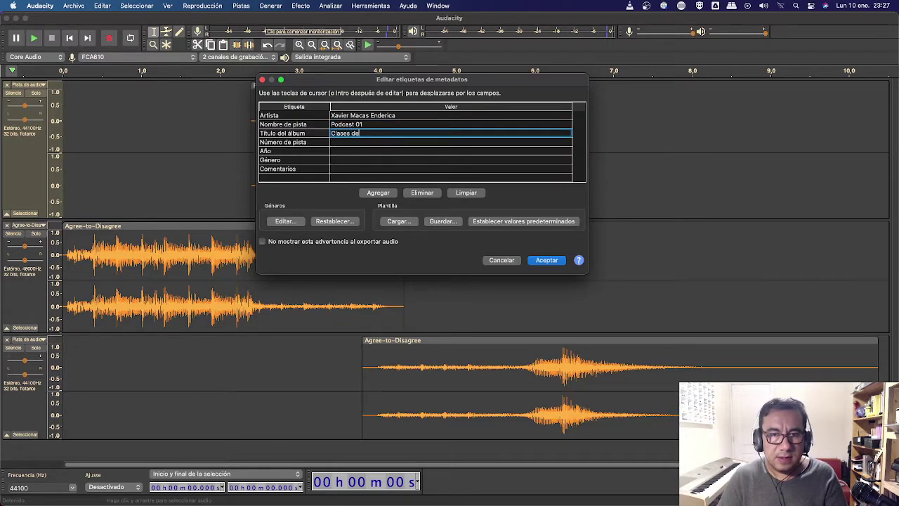
type(" Podcast")
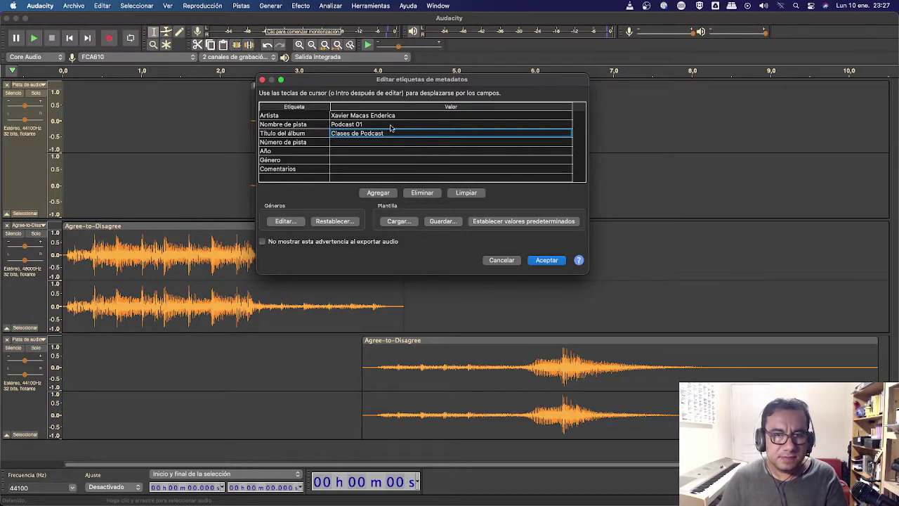
left_click(372, 142)
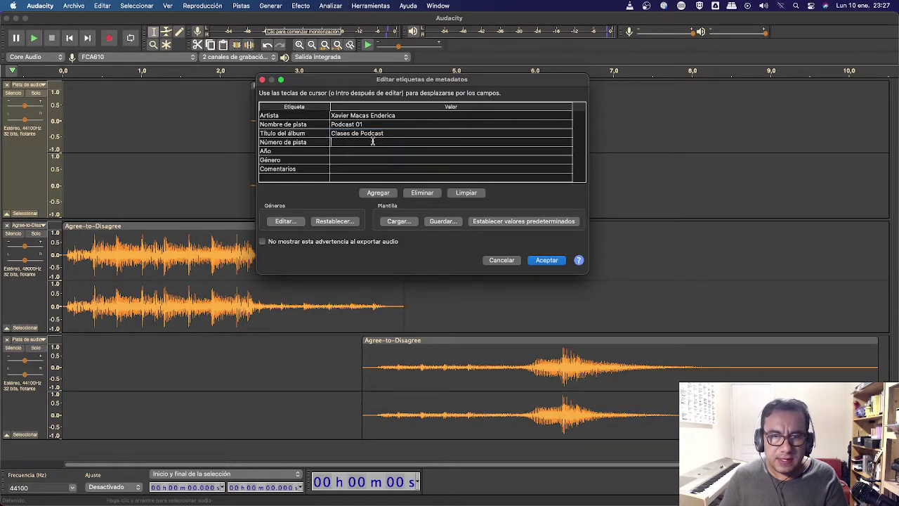
type("012")
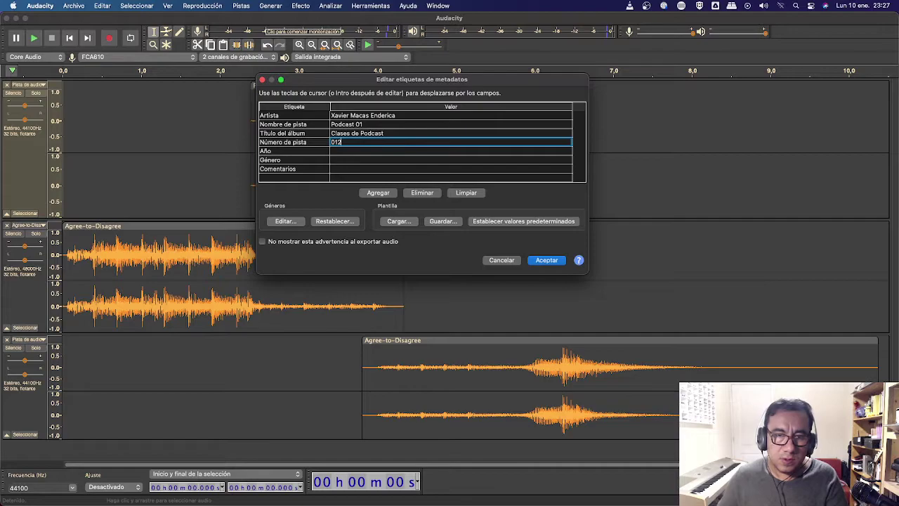
key("BackSpace")
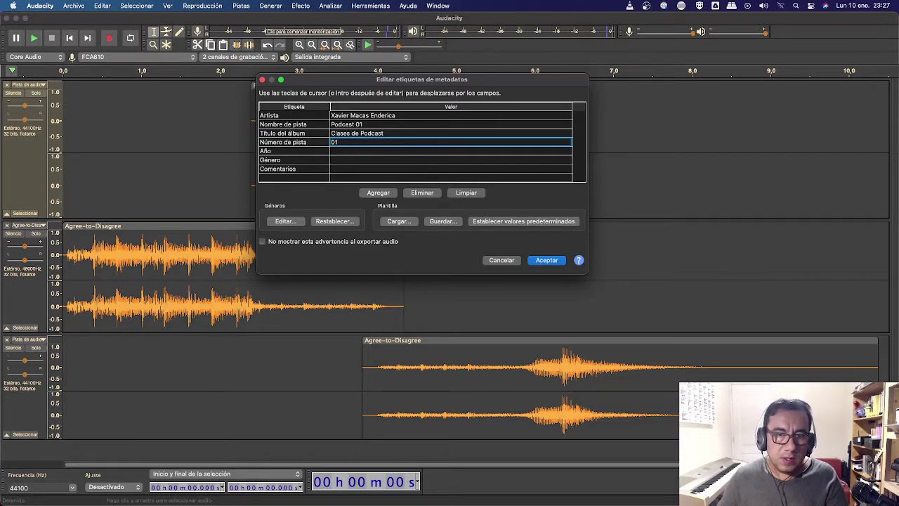
Step: Set the metadata year to 2022 and the genre to Popcast
left_click(381, 152)
left_click(382, 152)
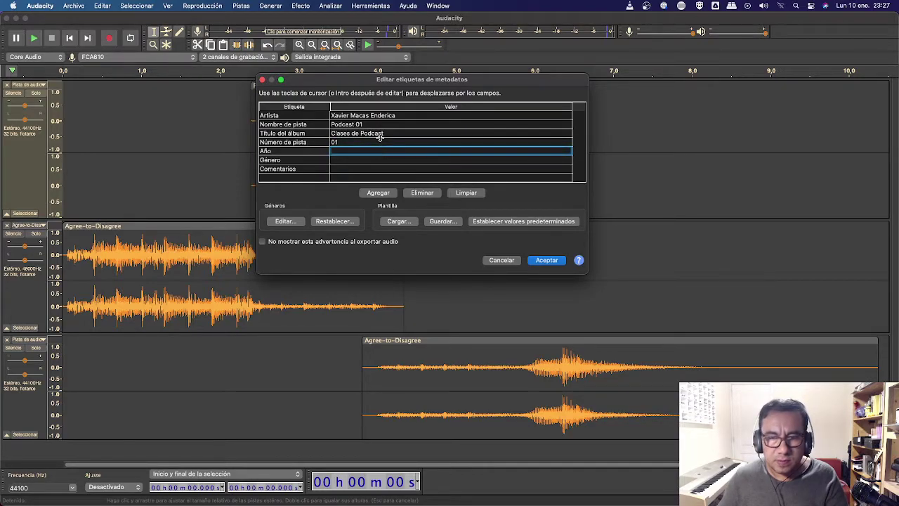
type("2022")
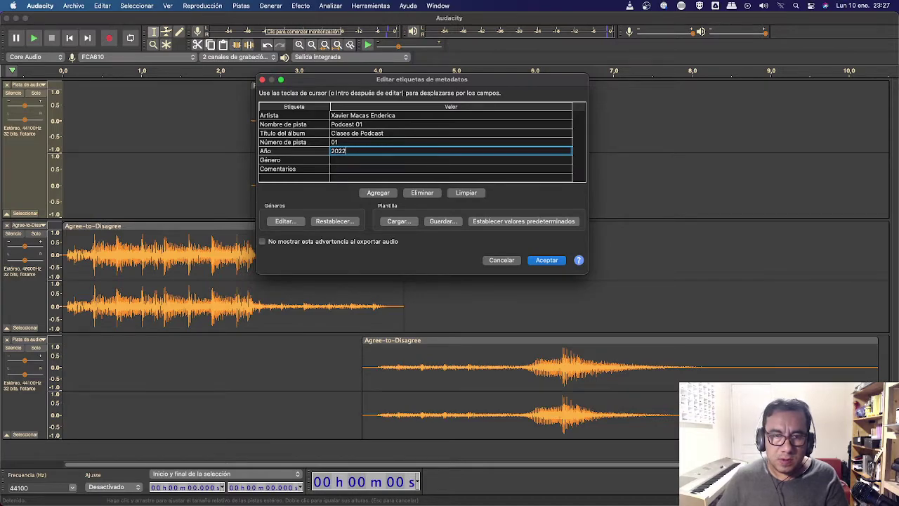
left_click(420, 161)
left_click(420, 160)
type("Popd")
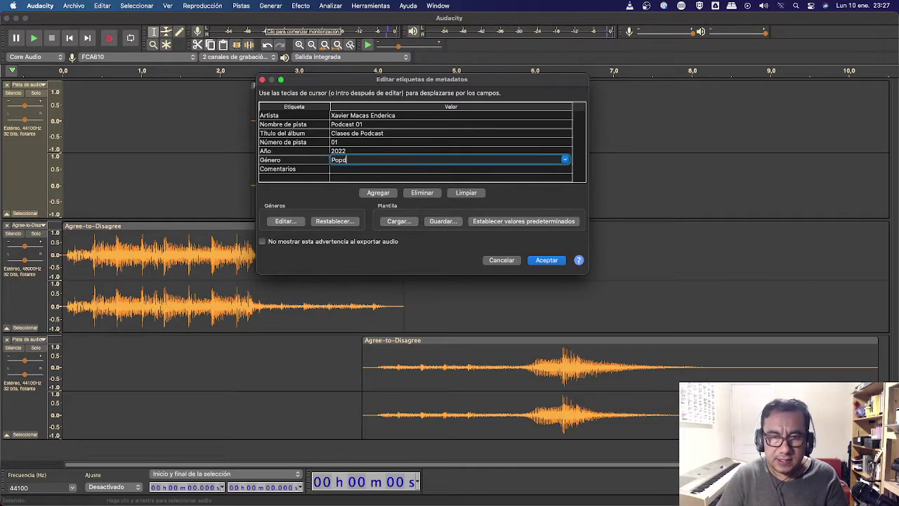
key("BackSpace")
type("cast")
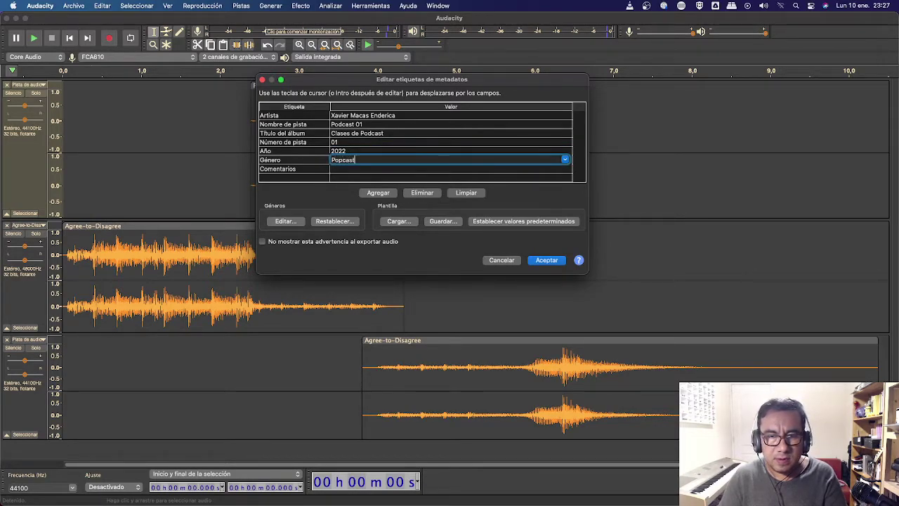
left_click(406, 170)
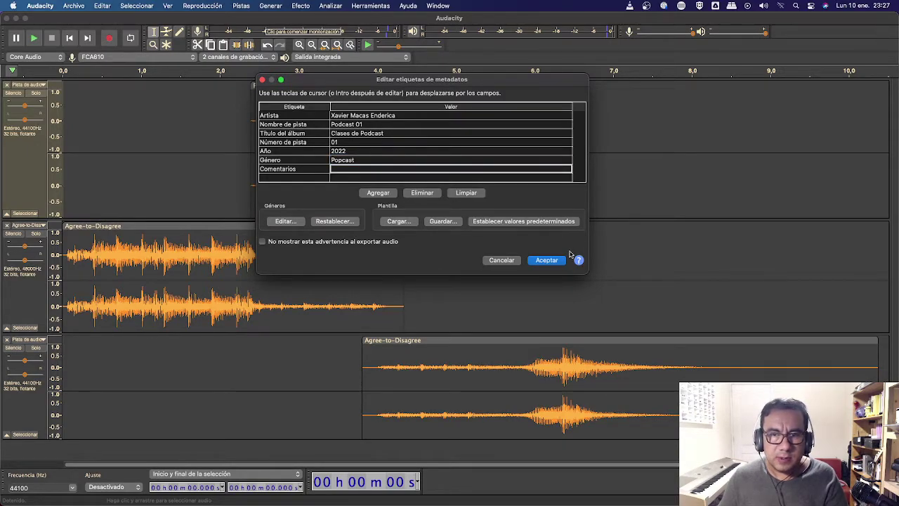
left_click_drag(584, 273, 593, 390)
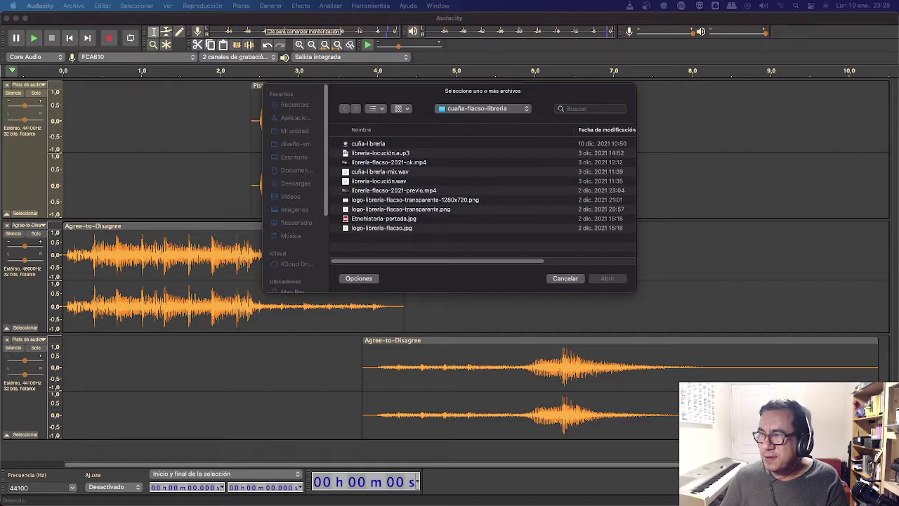
Step: Cancel the file selection and export the mix as MP3 again, replacing mezcla-01.mp3 and accepting the stereo mixdown
left_click(565, 279)
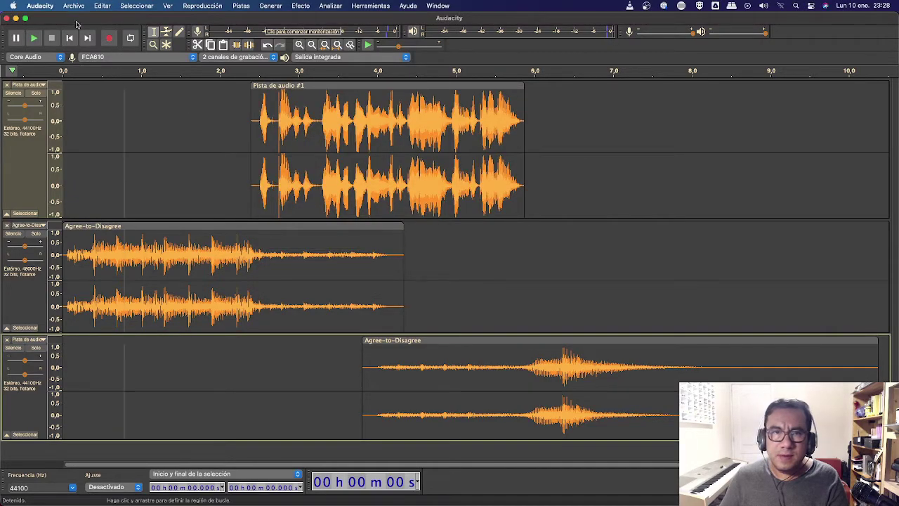
left_click(75, 7)
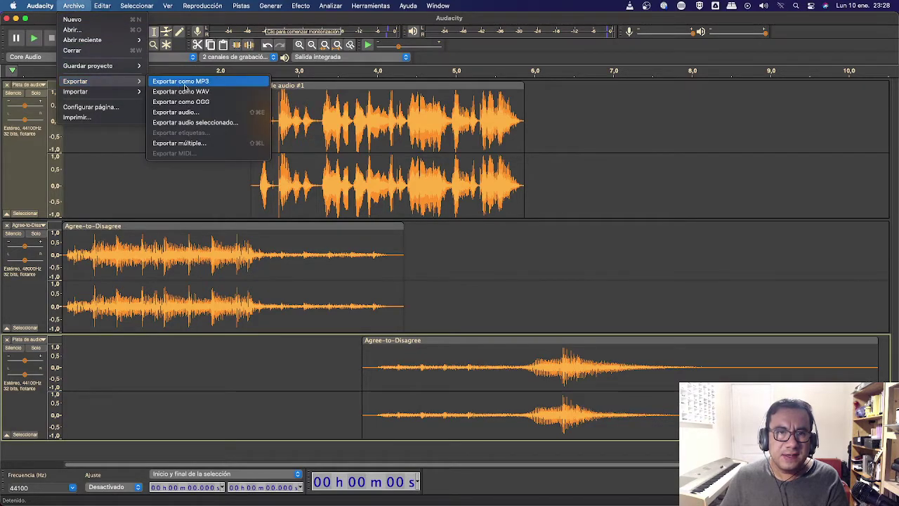
left_click(187, 85)
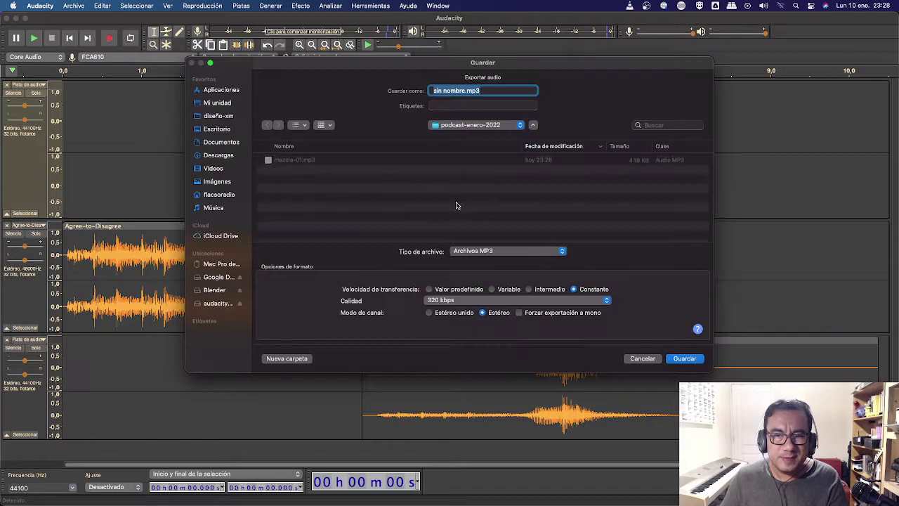
left_click(295, 161)
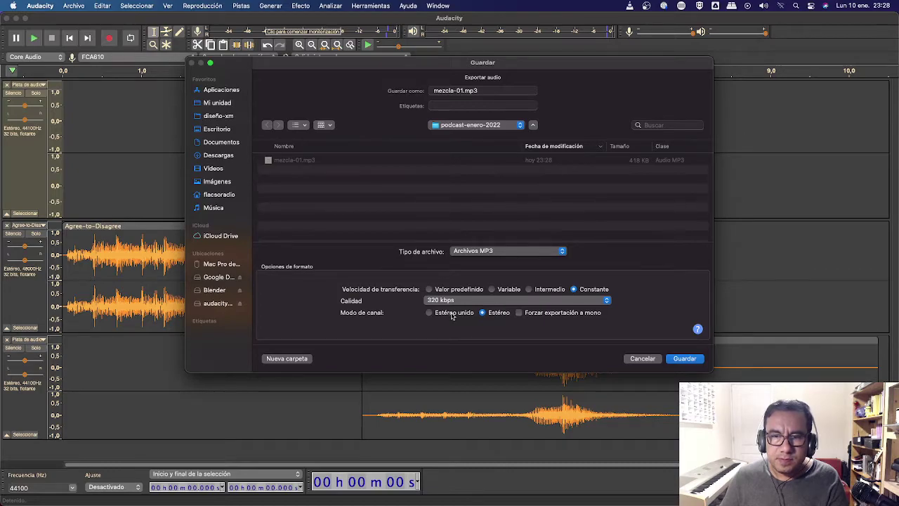
left_click(674, 359)
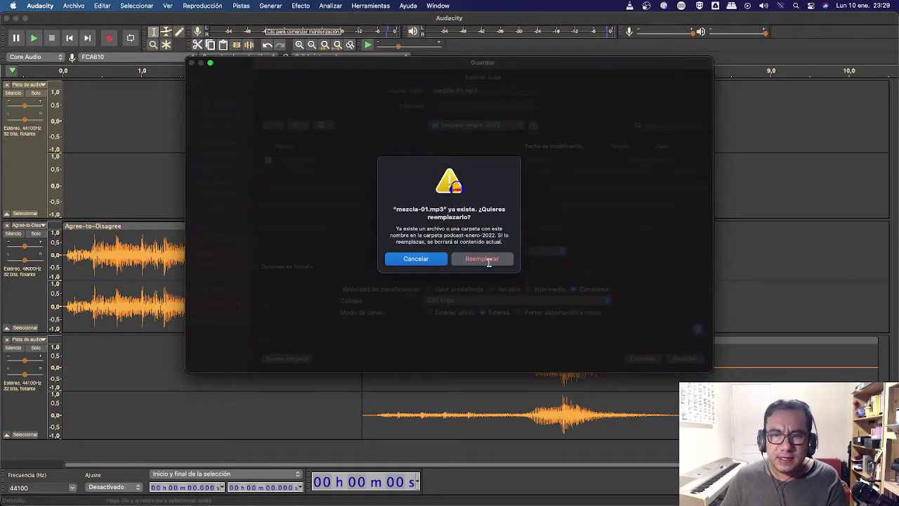
left_click(484, 258)
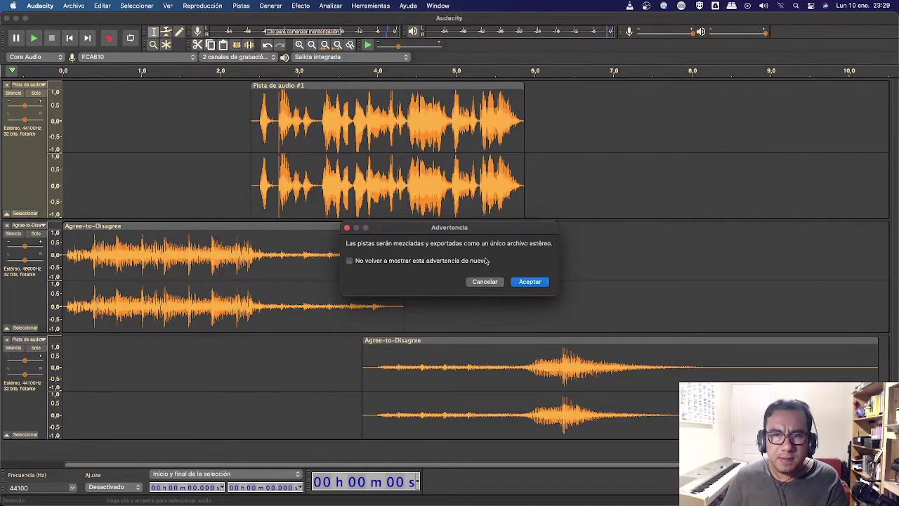
left_click(529, 282)
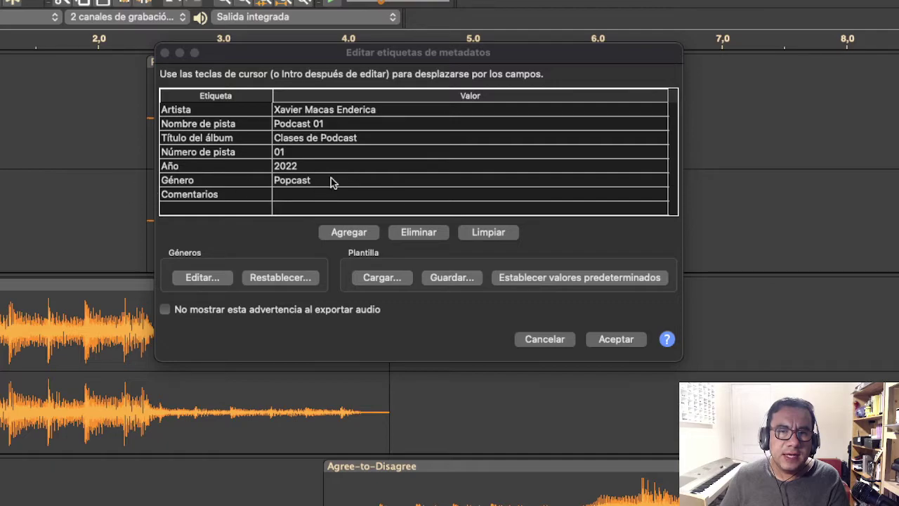
Step: Set the metadata comments to Grabado el 10 enero de 2022 and accept the tags to export the file
left_click(378, 196)
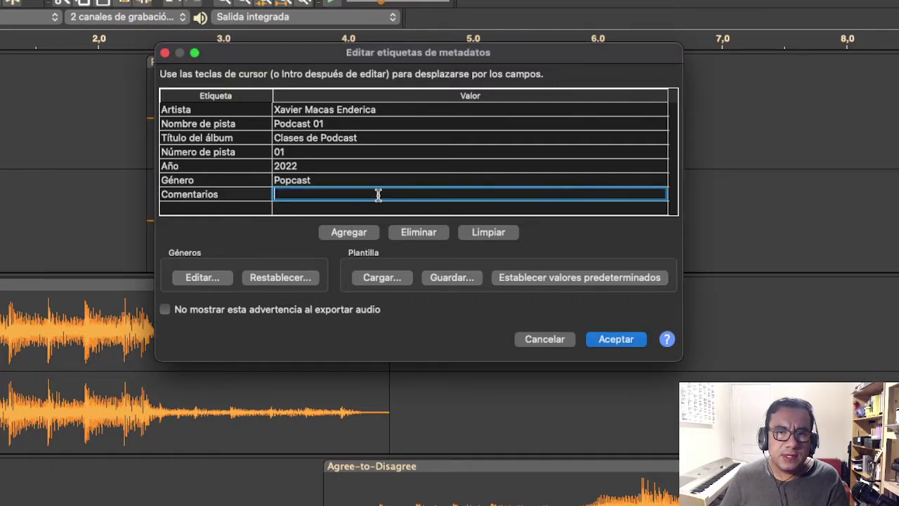
type("Grabado")
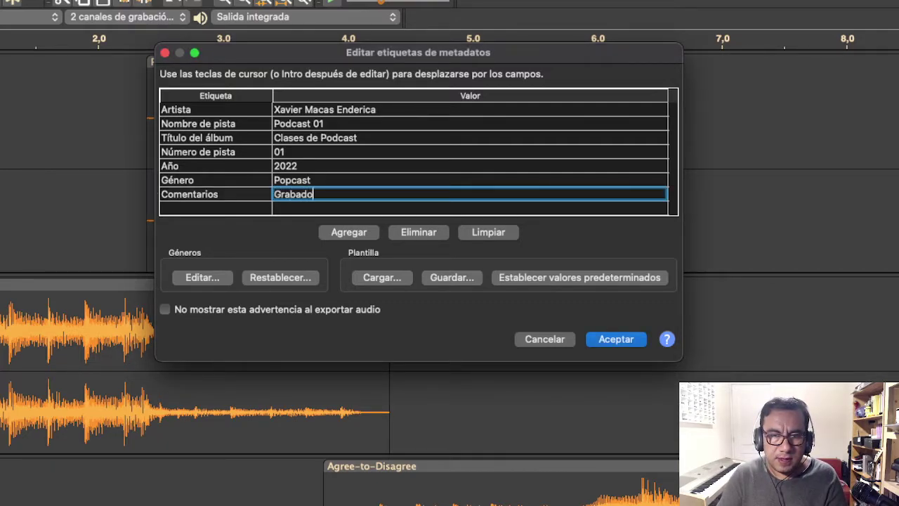
type(" en")
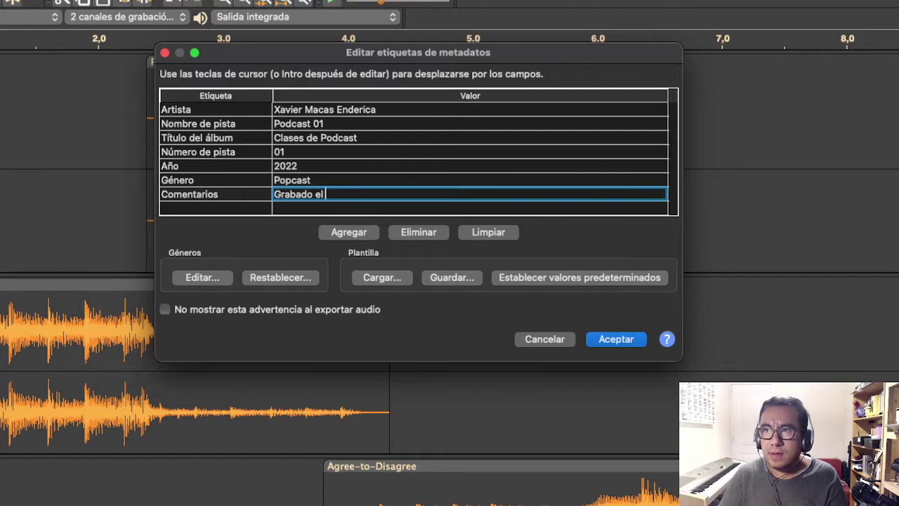
type(" 10 ")
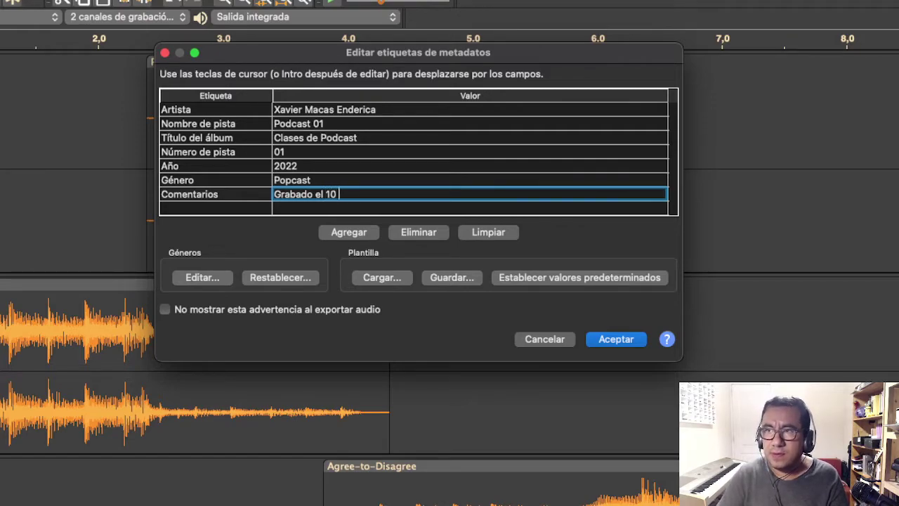
type("enbe")
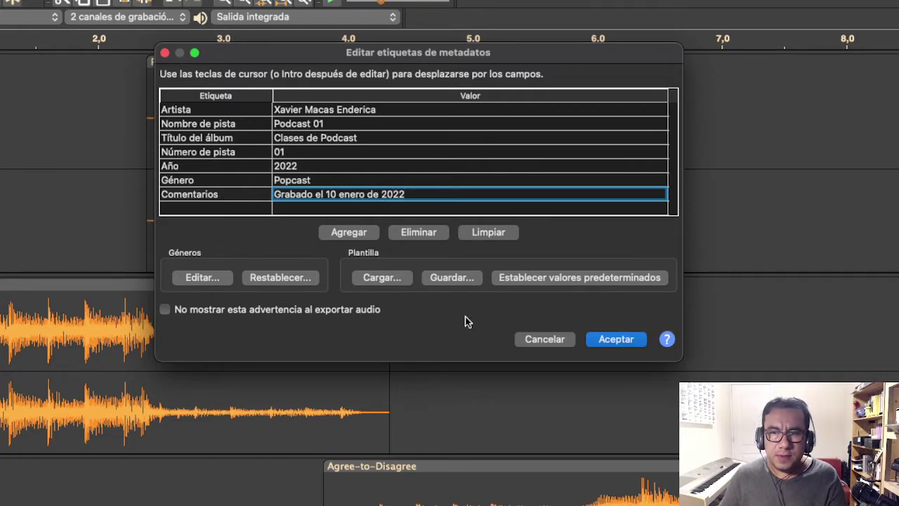
left_click(616, 339)
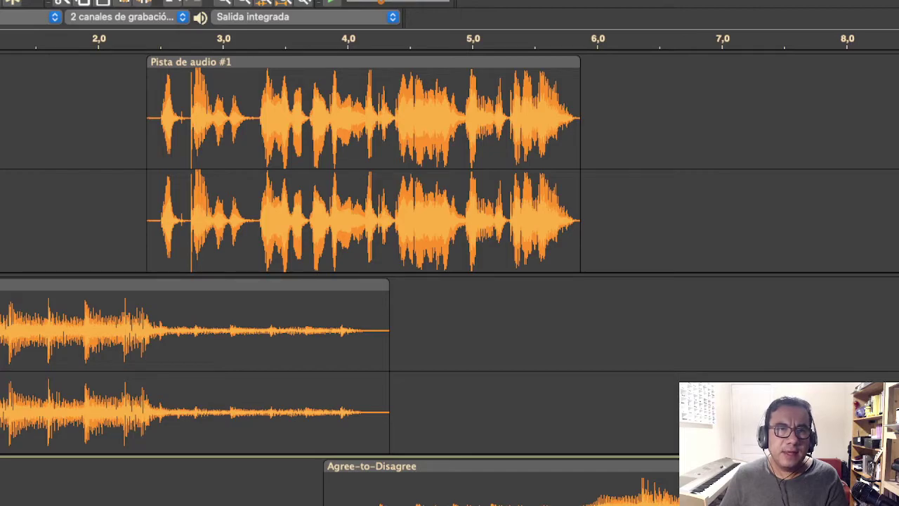
Step: Open the exported mezcla-01.mp3 from the podcast-enero-2022 folder
key("super+shift+i")
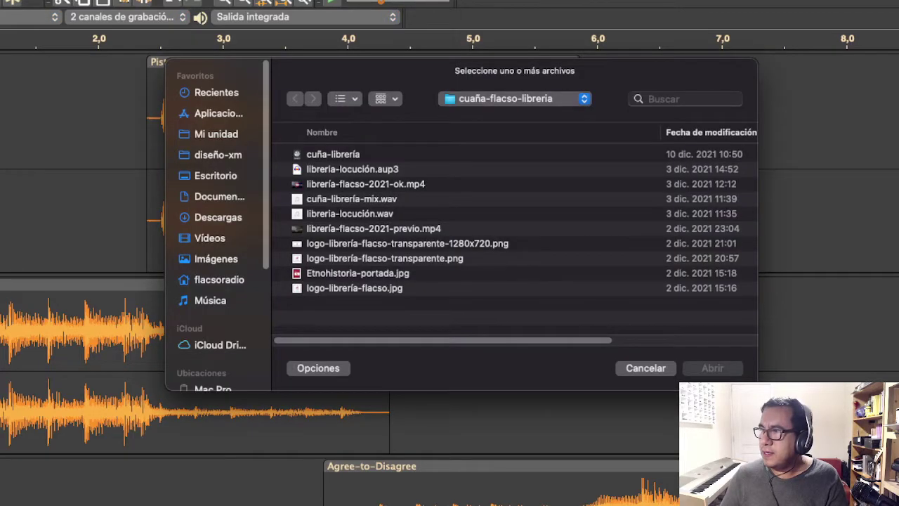
left_click(584, 99)
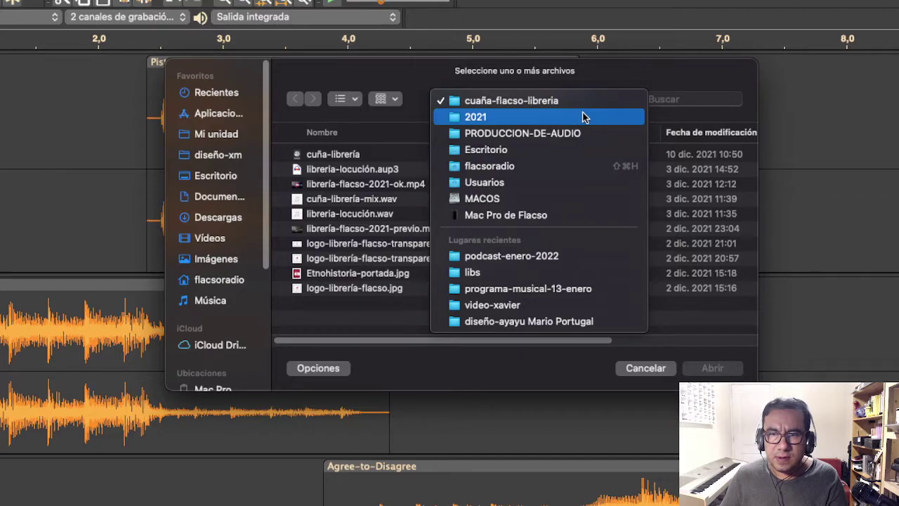
left_click(555, 256)
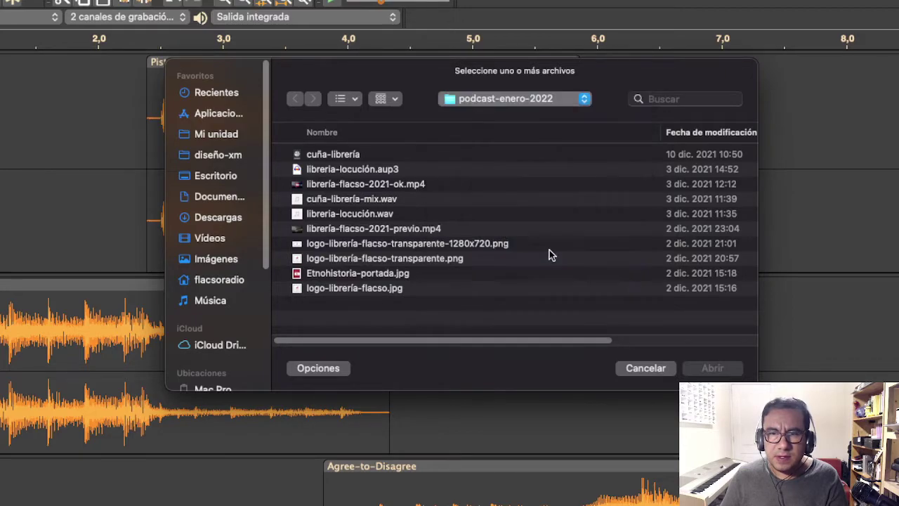
left_click(367, 154)
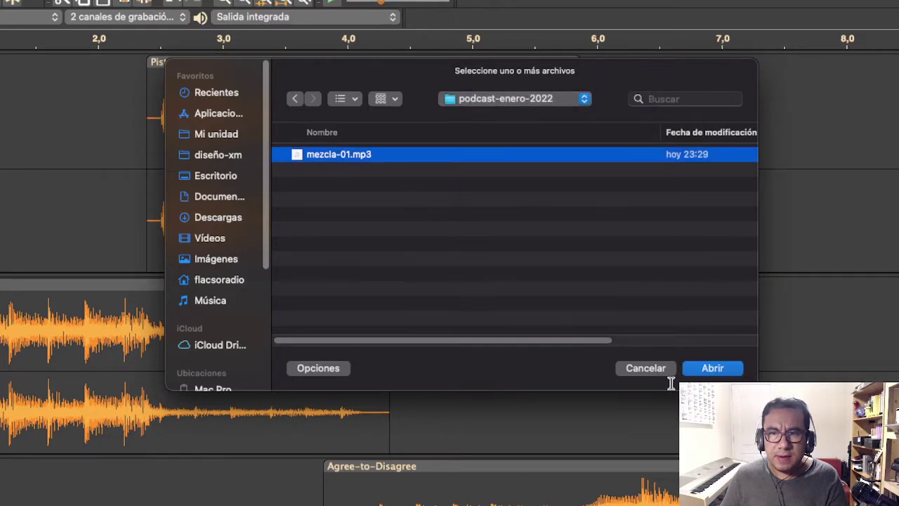
left_click(712, 367)
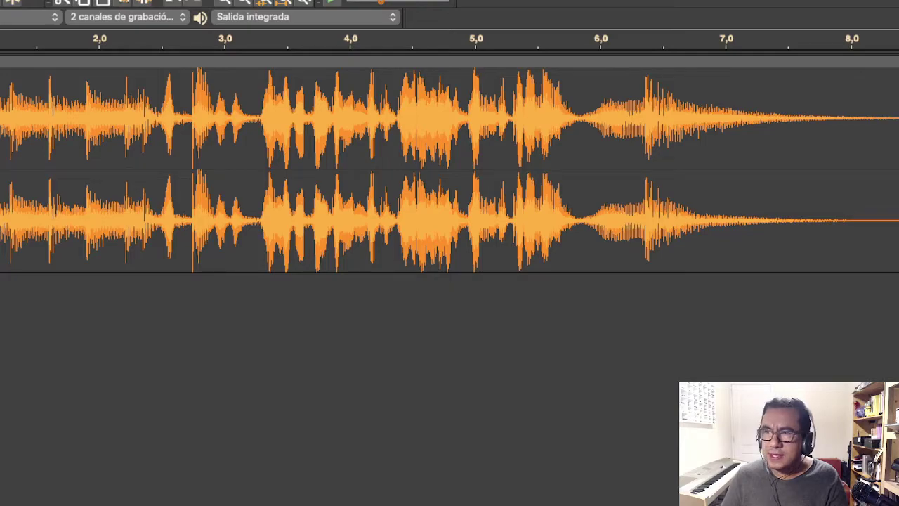
Step: Select the whole mezcla-01 track, play it to check the mix, and close its window
double_click(220, 132)
key("space")
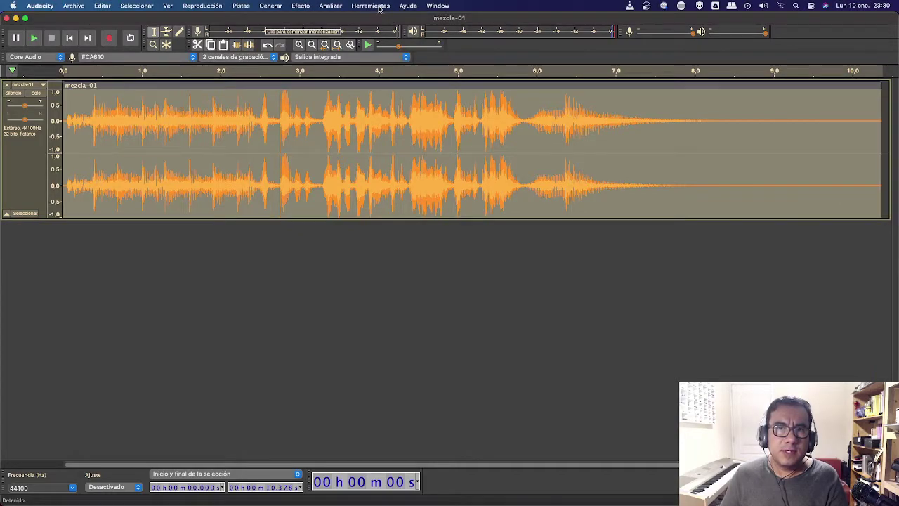
left_click(387, 8)
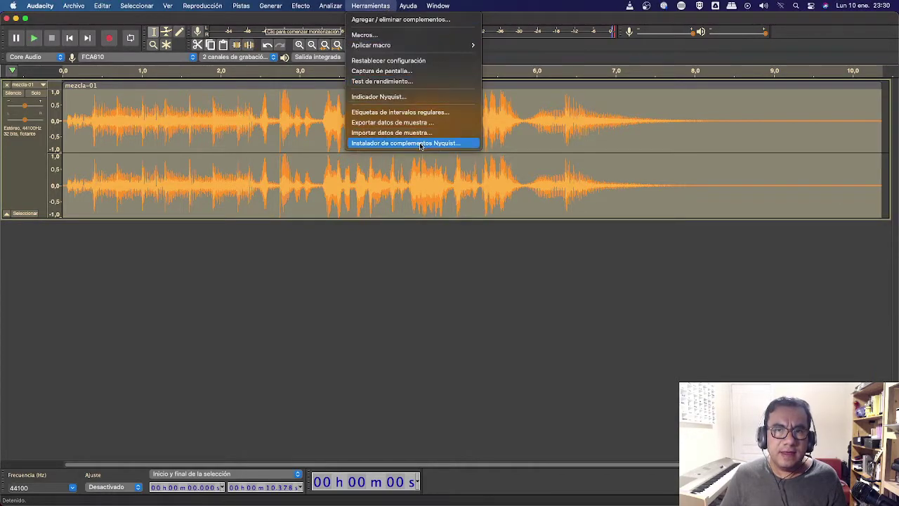
left_click(452, 315)
key("super+w")
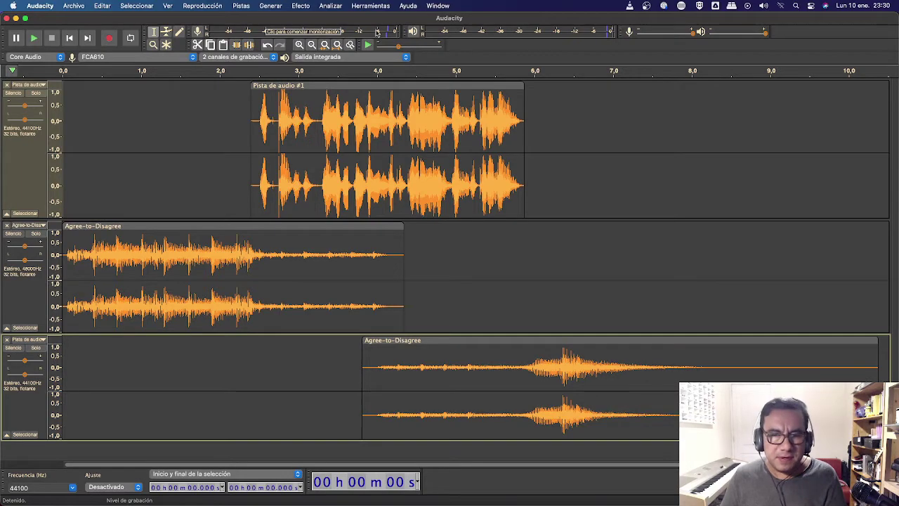
Step: Open the Reverb effect on the whole voice clip, set the room size to 38%, and preview the result
double_click(327, 101)
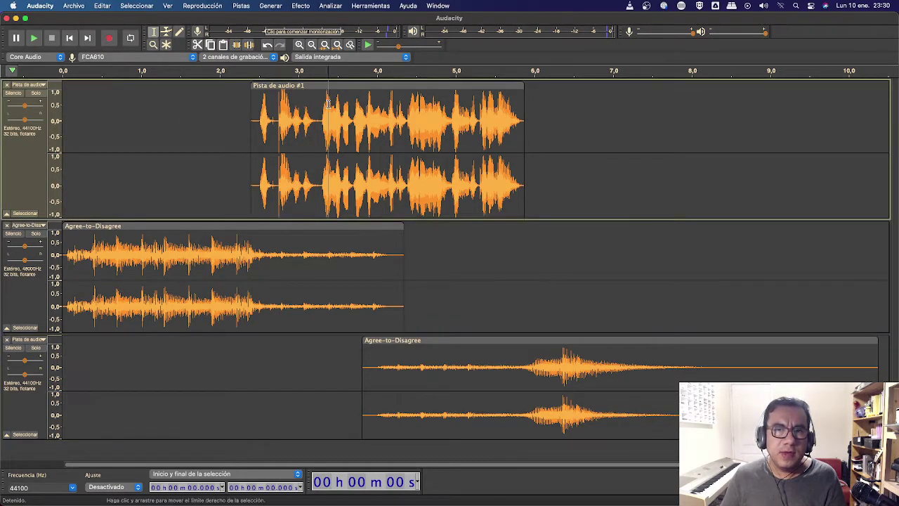
left_click(301, 6)
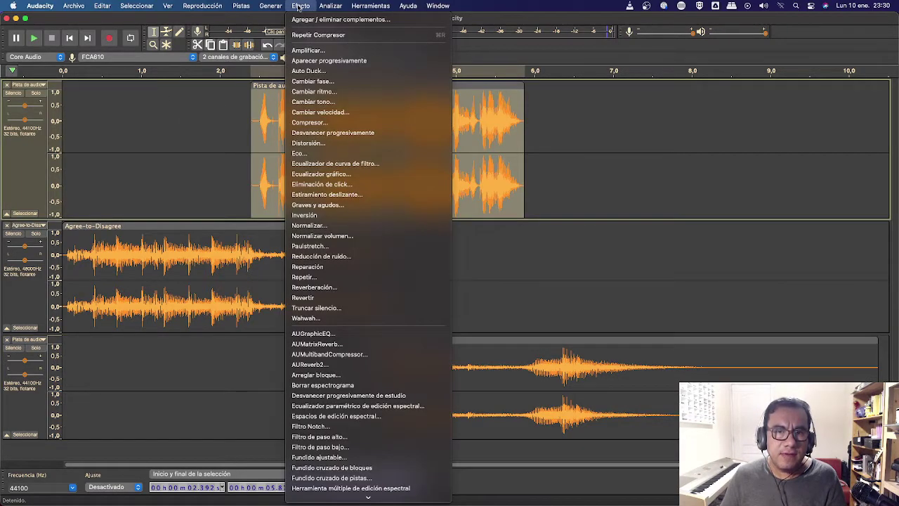
left_click(328, 288)
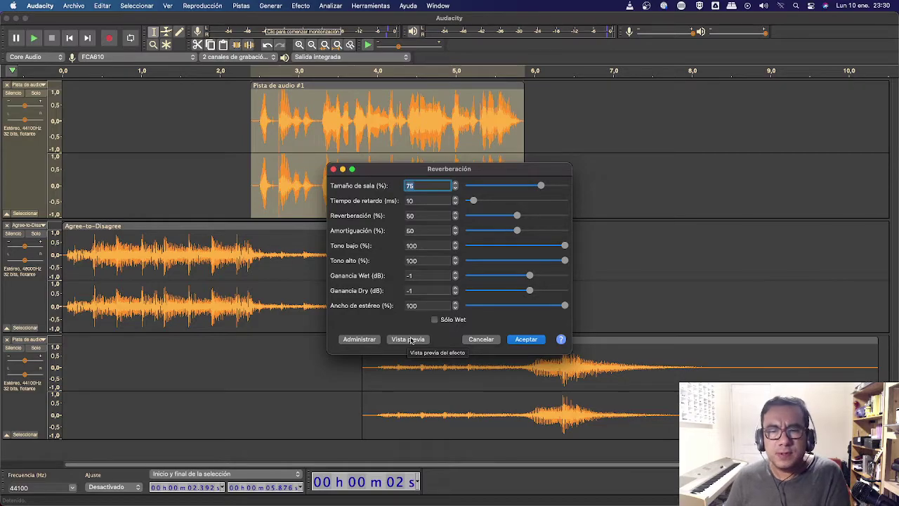
left_click(411, 339)
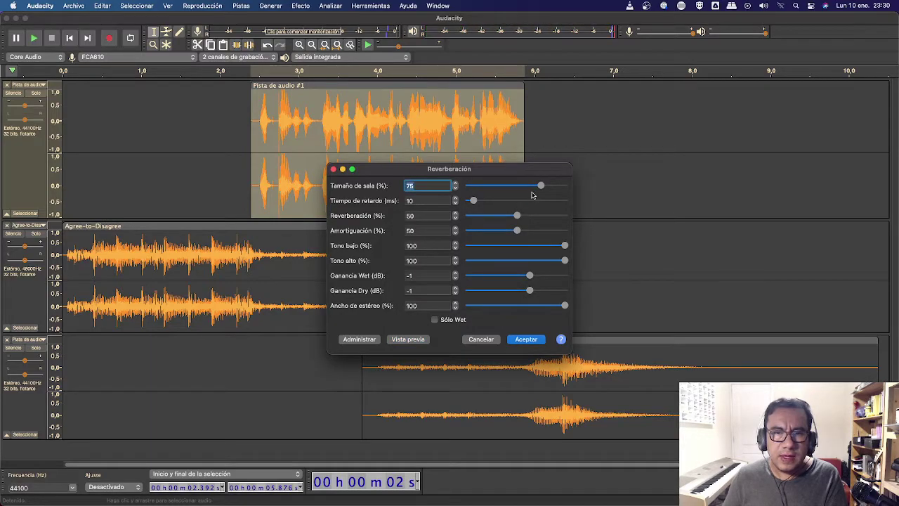
left_click_drag(541, 187, 507, 190)
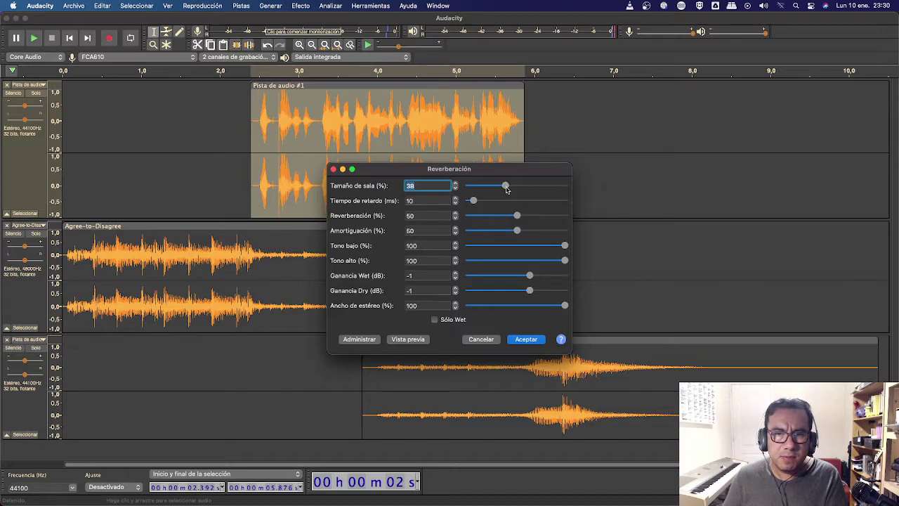
left_click(420, 340)
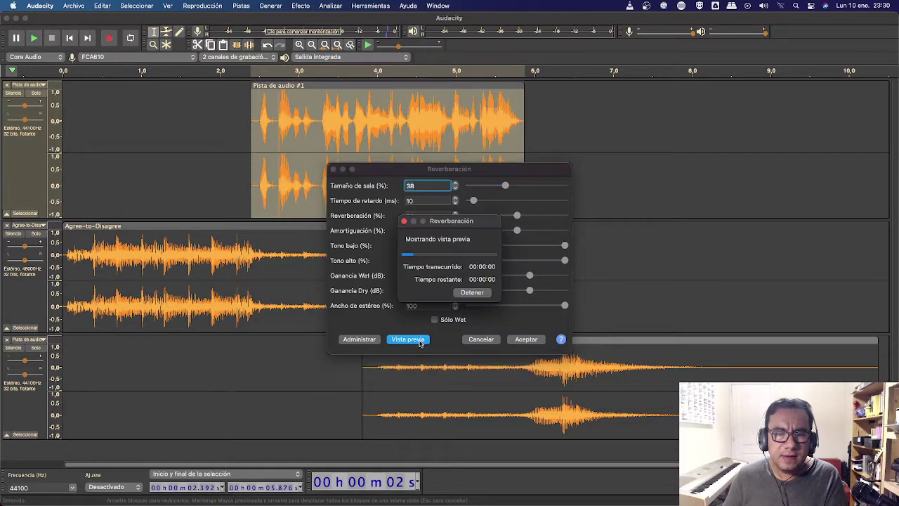
left_click(477, 293)
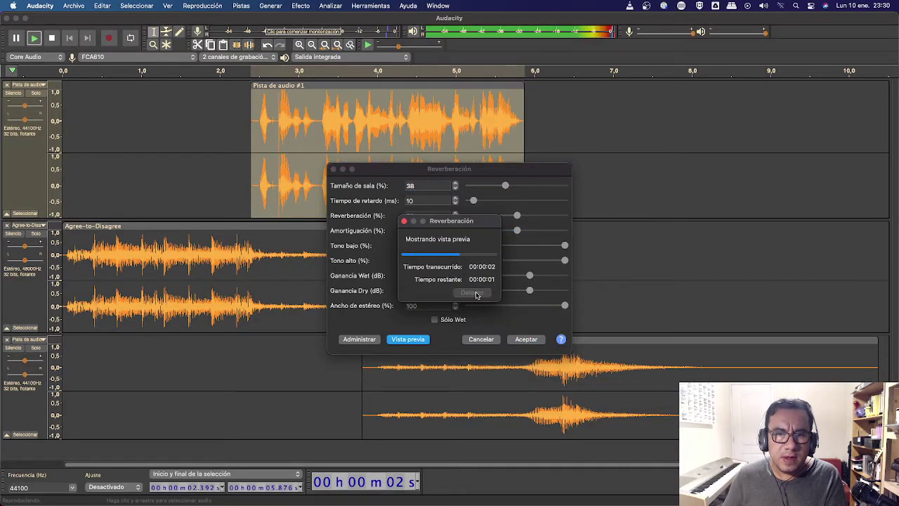
Step: Set the reverb's reverberance to 15% and damping to 13%, previewing the sound after each change
left_click_drag(516, 216, 484, 218)
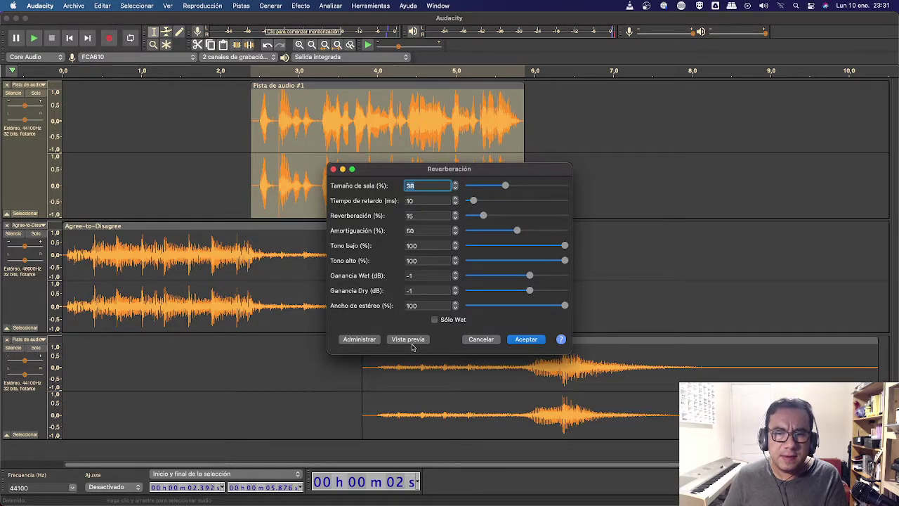
left_click(411, 340)
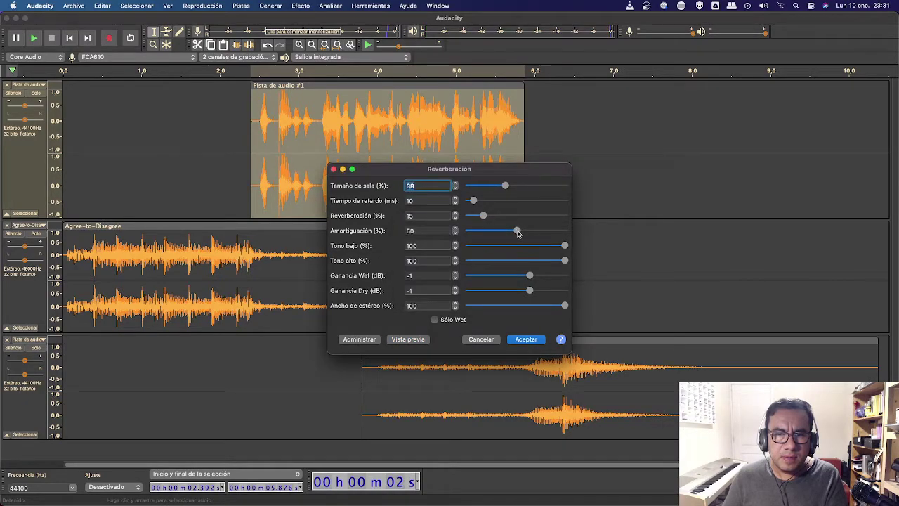
left_click_drag(517, 233, 481, 231)
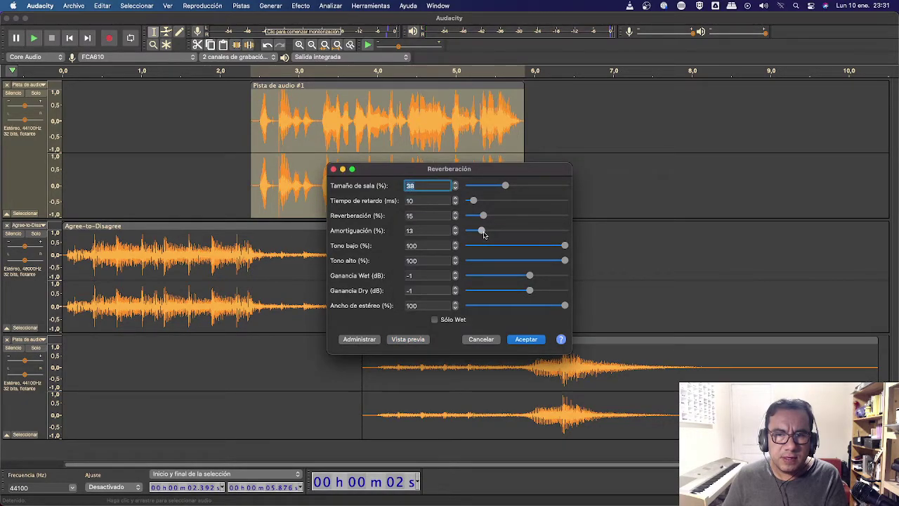
left_click(410, 340)
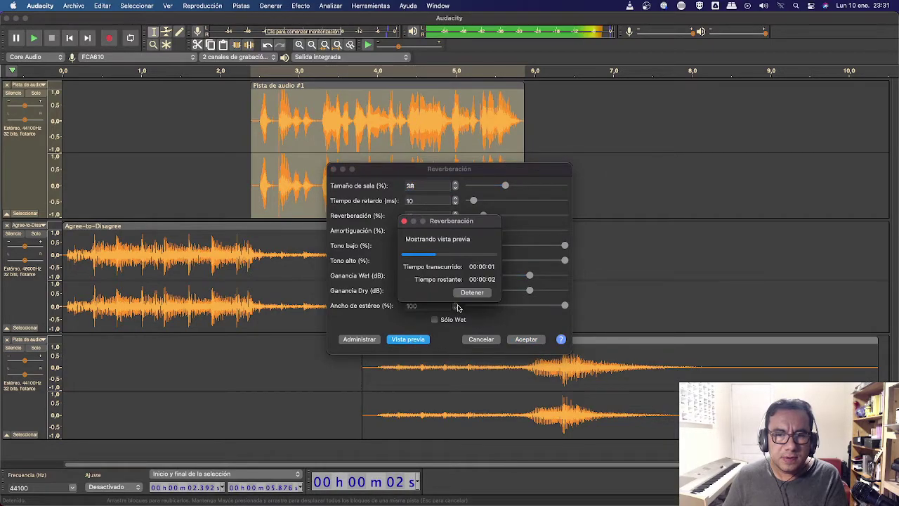
left_click(469, 295)
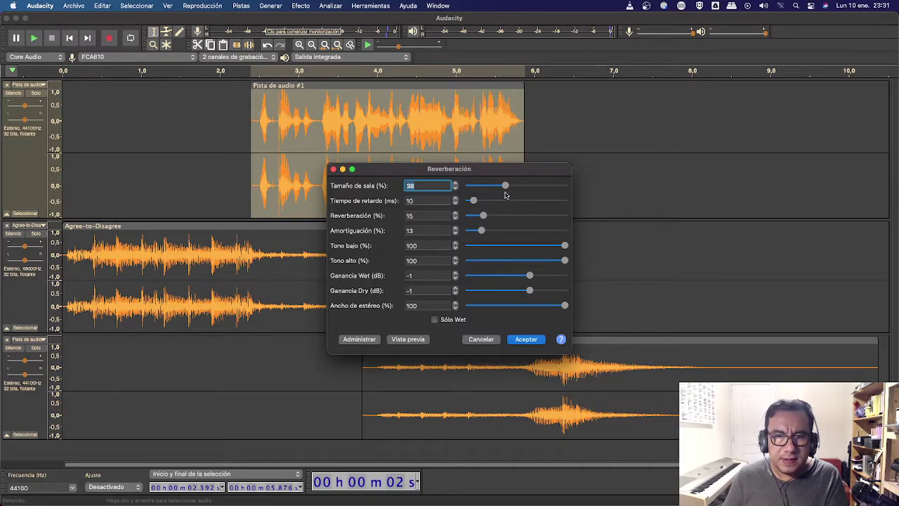
Step: Set the reverb's room size to 9% and pre-delay to 23 ms, previewing the sound after each change
left_click_drag(505, 187, 477, 191)
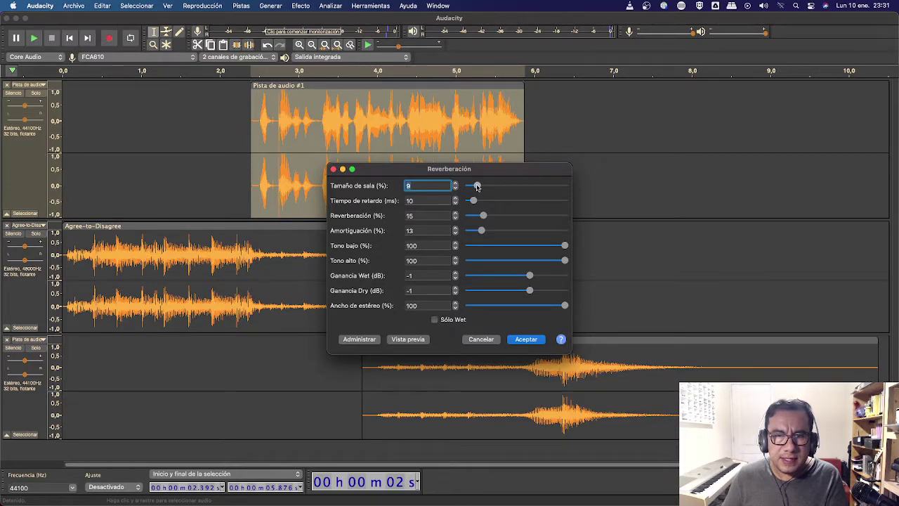
left_click(416, 340)
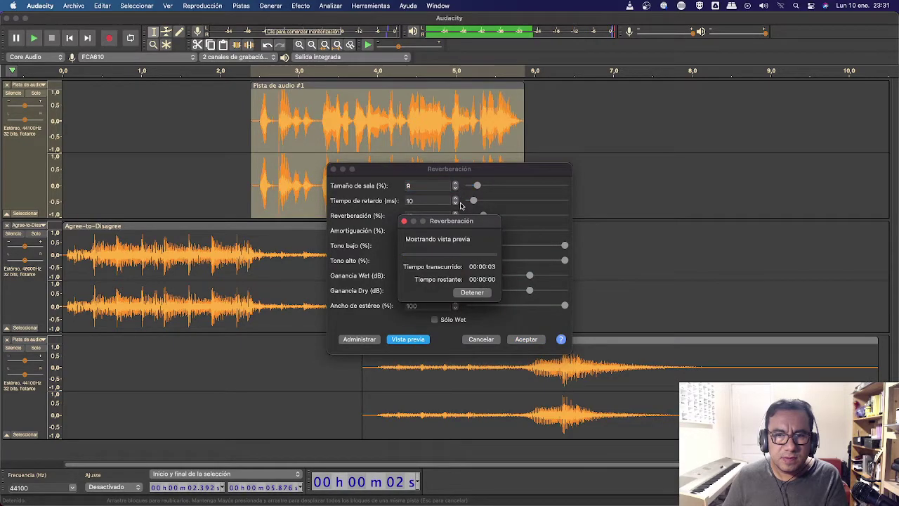
left_click_drag(474, 202, 480, 202)
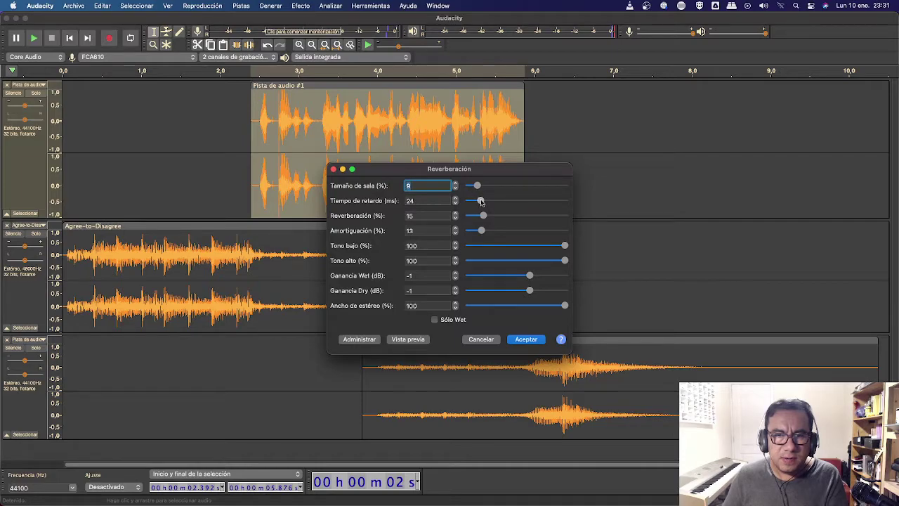
left_click(421, 339)
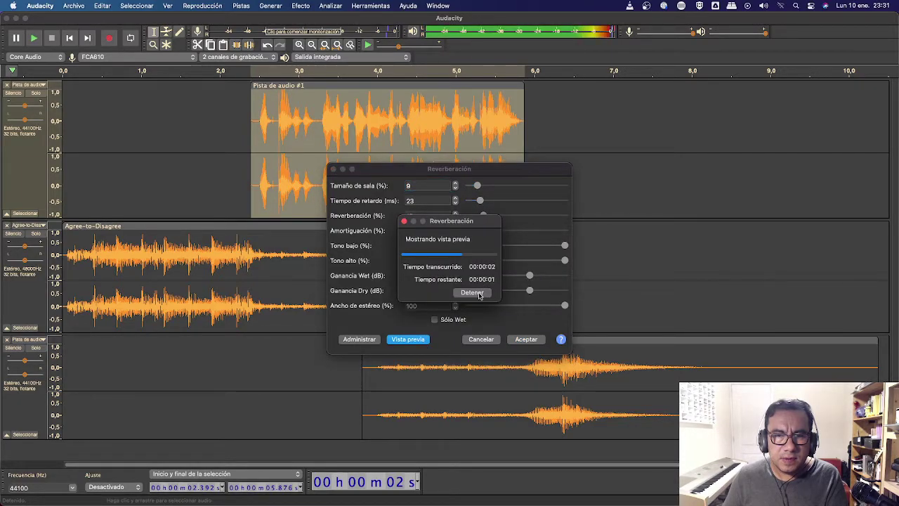
left_click(472, 292)
Step: Set the reverberance to 3%, preview it, and apply the reverb to the voice clip
left_click_drag(483, 216, 474, 217)
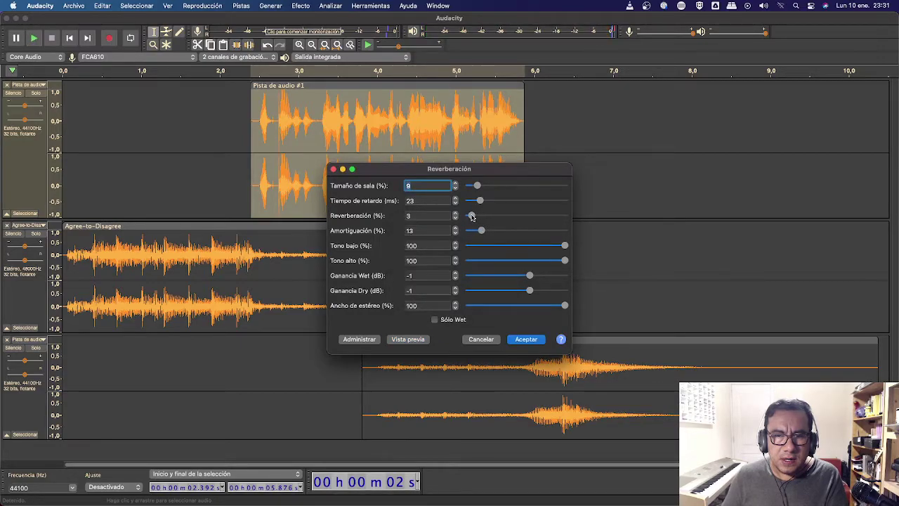
left_click(425, 339)
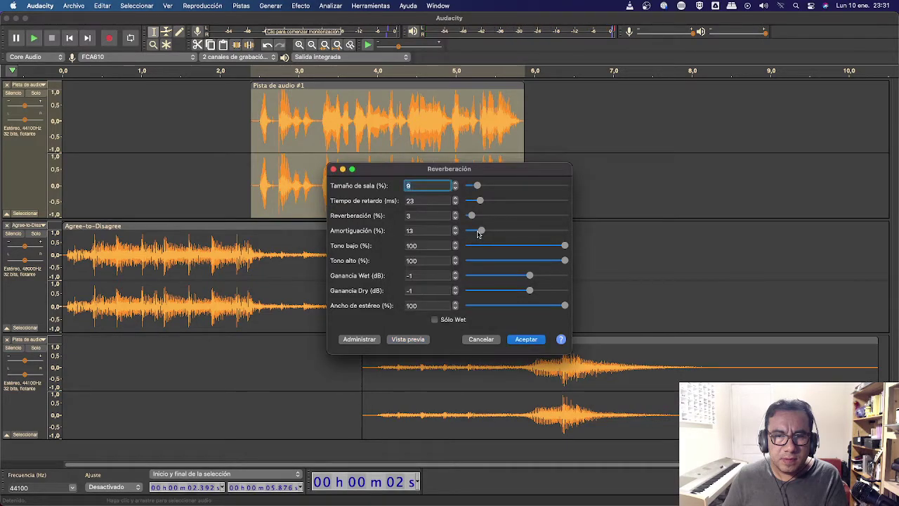
left_click(527, 339)
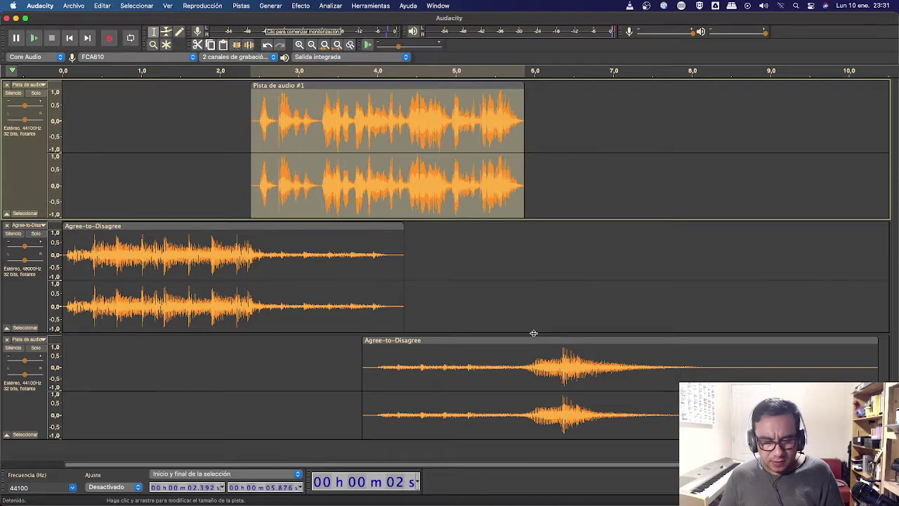
Step: Paste a copy of the voice clip at about 6.29 s in the same track
left_click(557, 140)
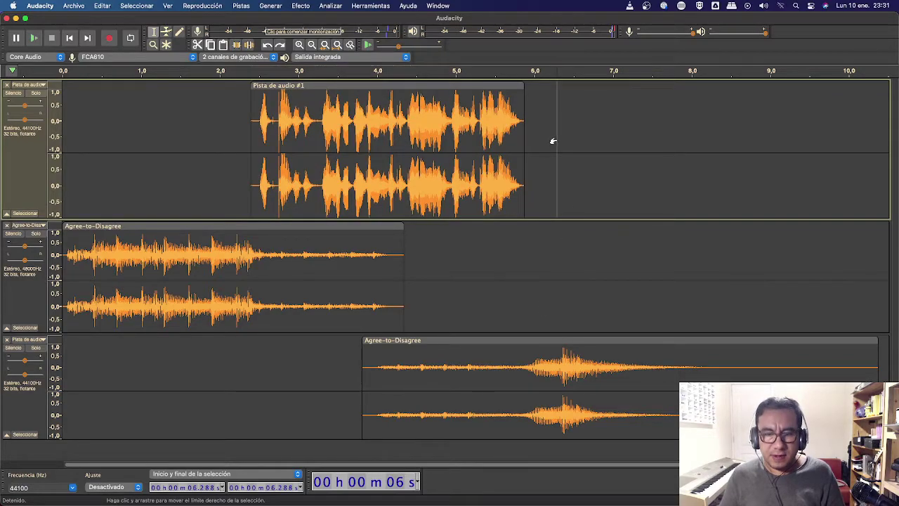
key("super+v")
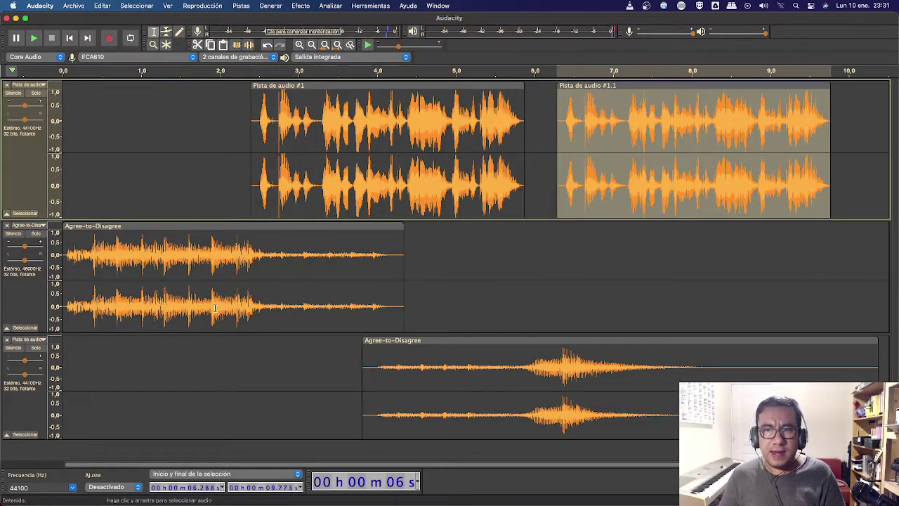
Step: Mute both music tracks and play the original and pasted voice clips from about 2.2 s
left_click(14, 233)
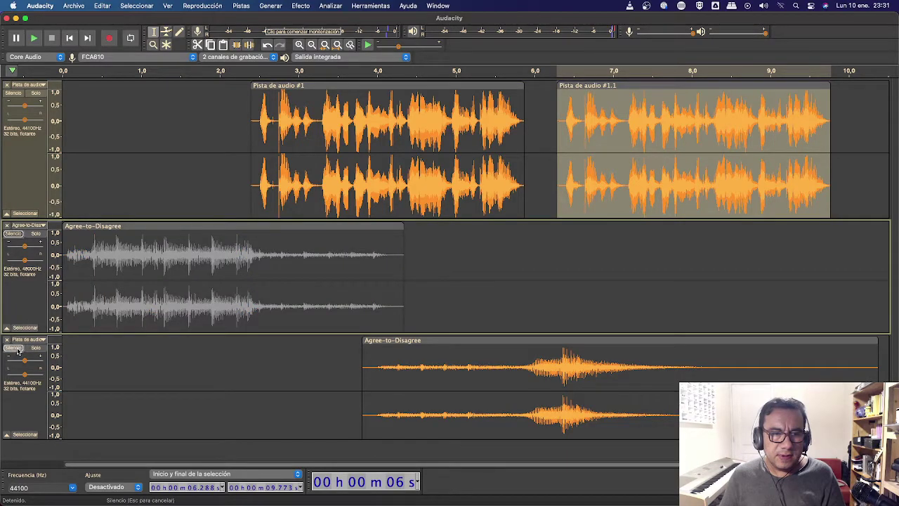
left_click(14, 349)
left_click(236, 129)
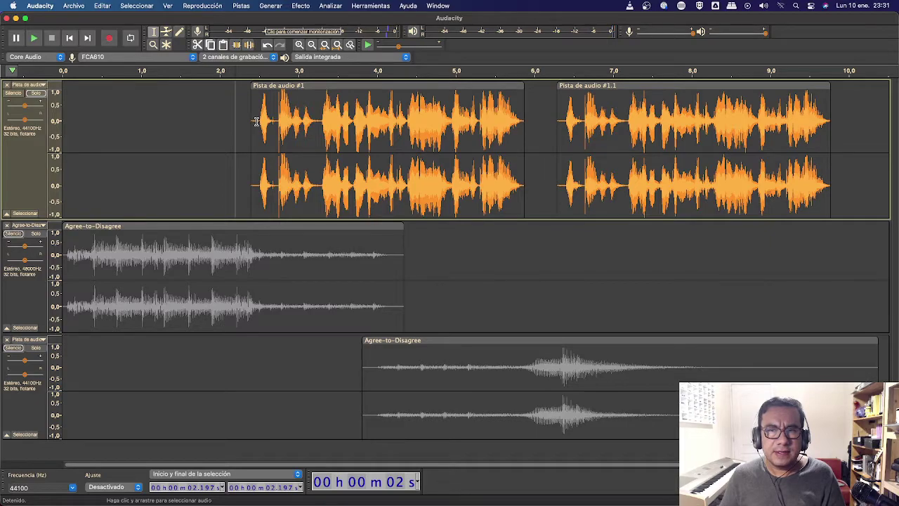
key("space")
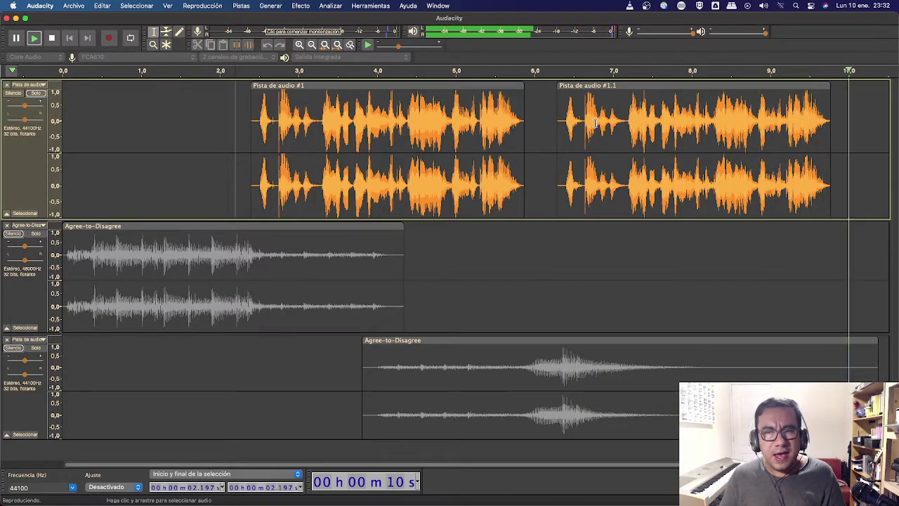
key("space")
key("space")
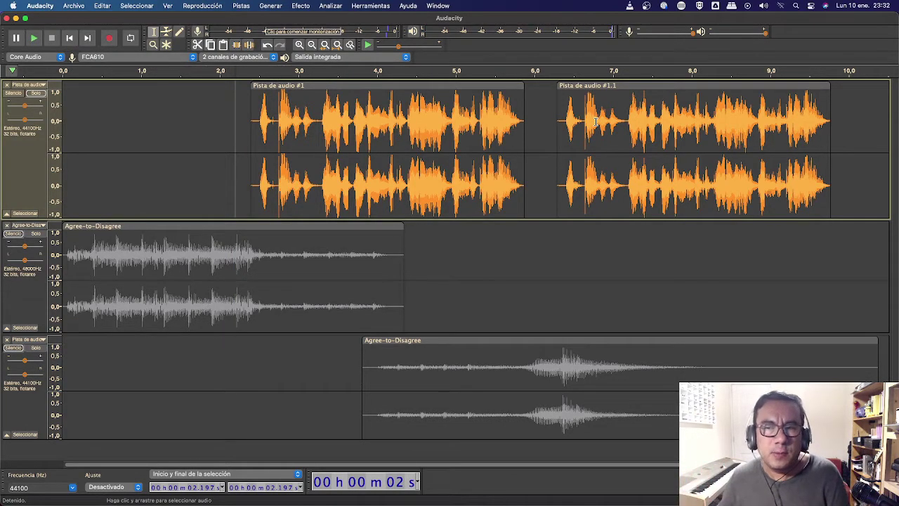
Step: Undo the pasting of the second voice clip
key("super+z")
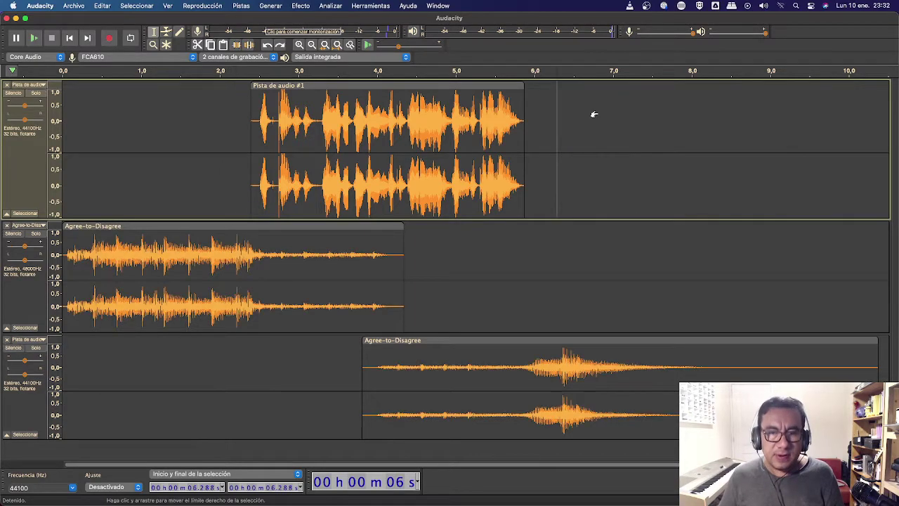
left_click(486, 99)
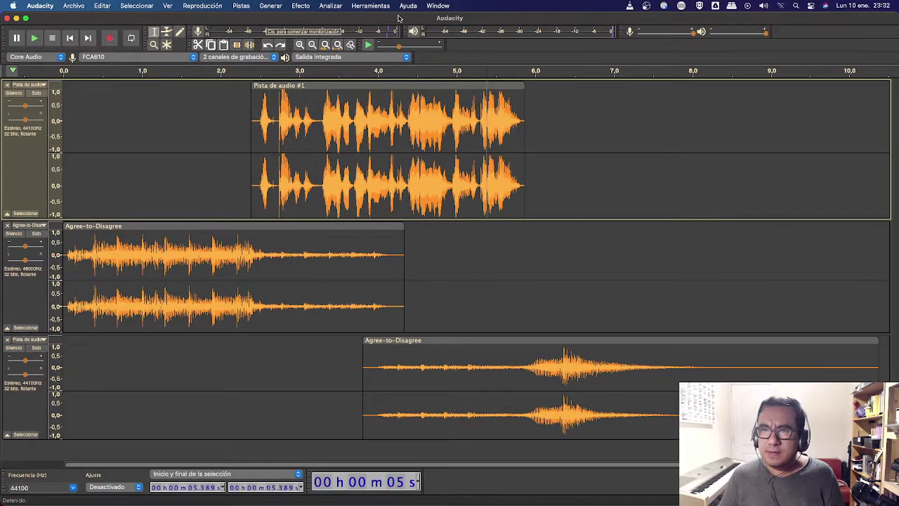
Step: Bring the mezcla-01 project window to the front and play the exported mix
left_click(74, 5)
key("super+Tab")
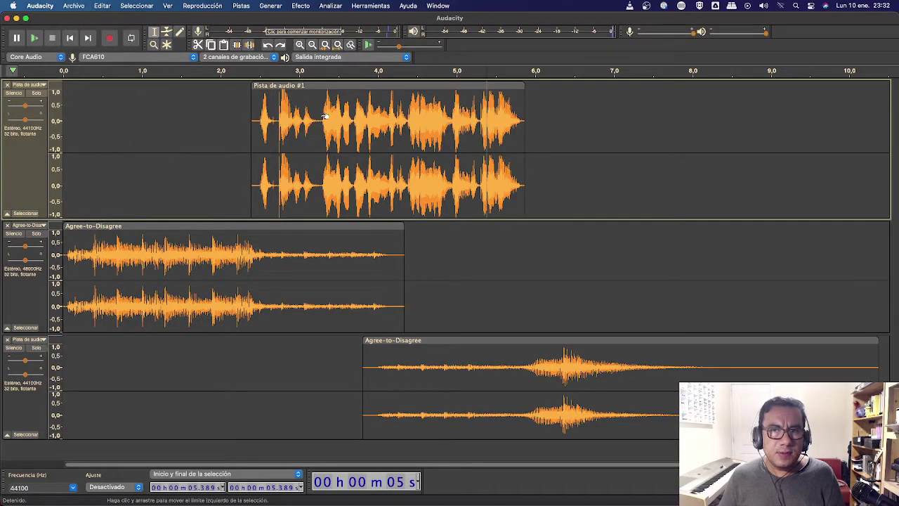
key("super+shift+Tab")
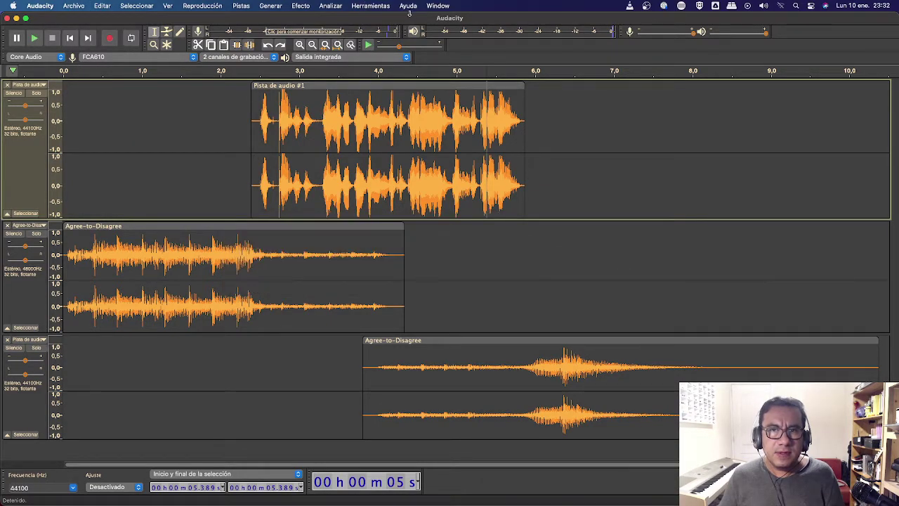
left_click(437, 6)
left_click(479, 185)
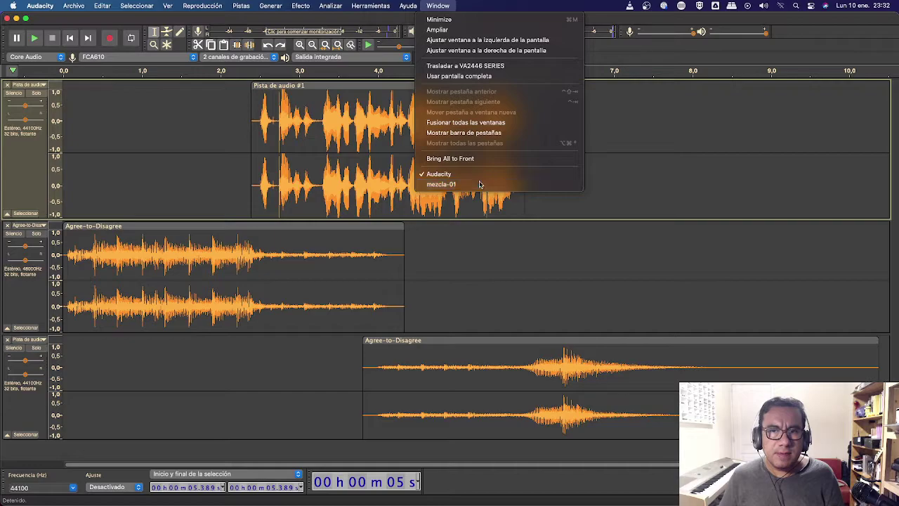
key("space")
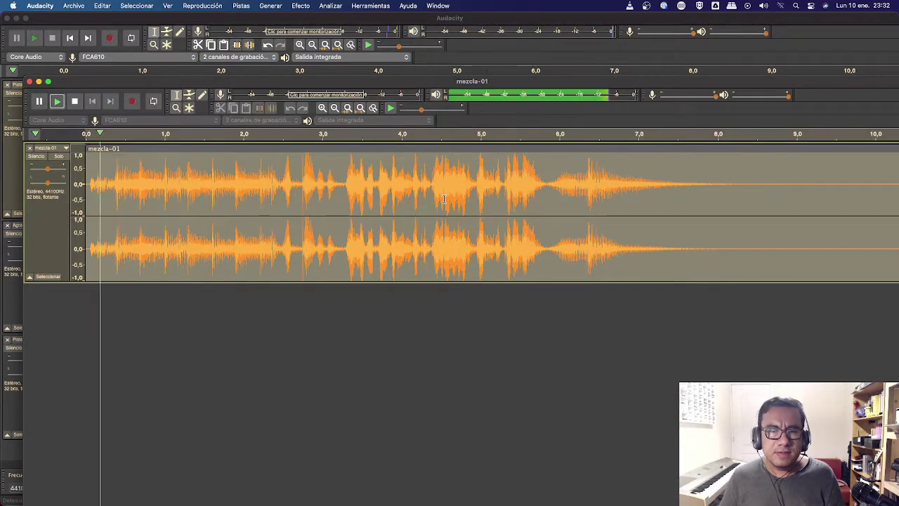
double_click(467, 83)
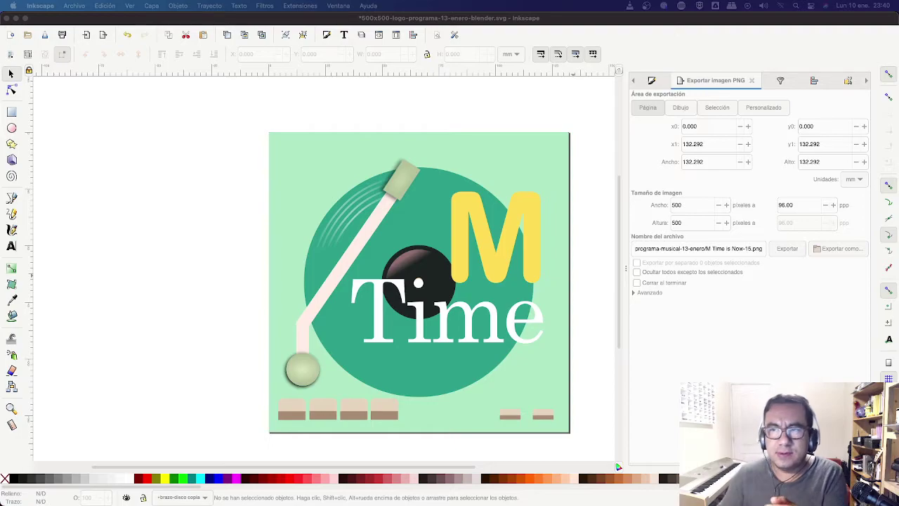
Step: In Inkscape's object list, hide brazo-disco copia, Nombre del programa, DISCO, botones and COLOR DE FONDO-CUADRADO one after another
left_click(648, 81)
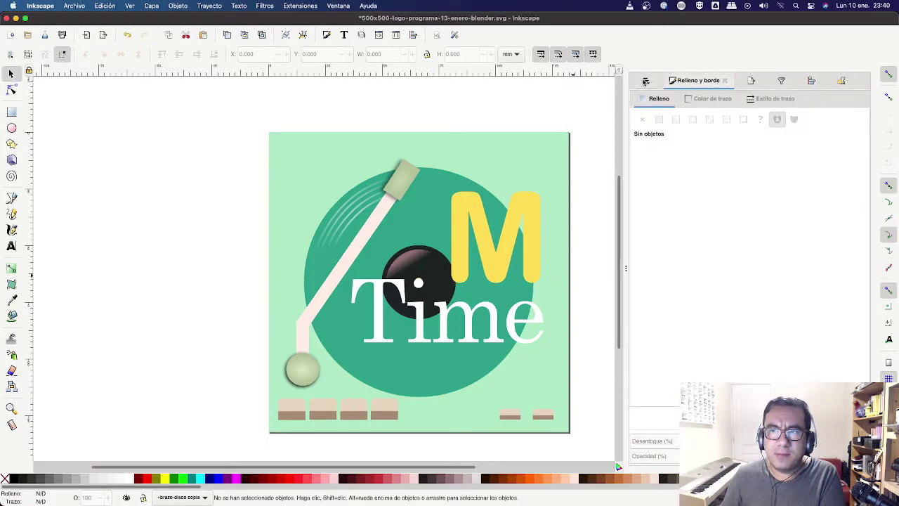
left_click(645, 81)
left_click(638, 111)
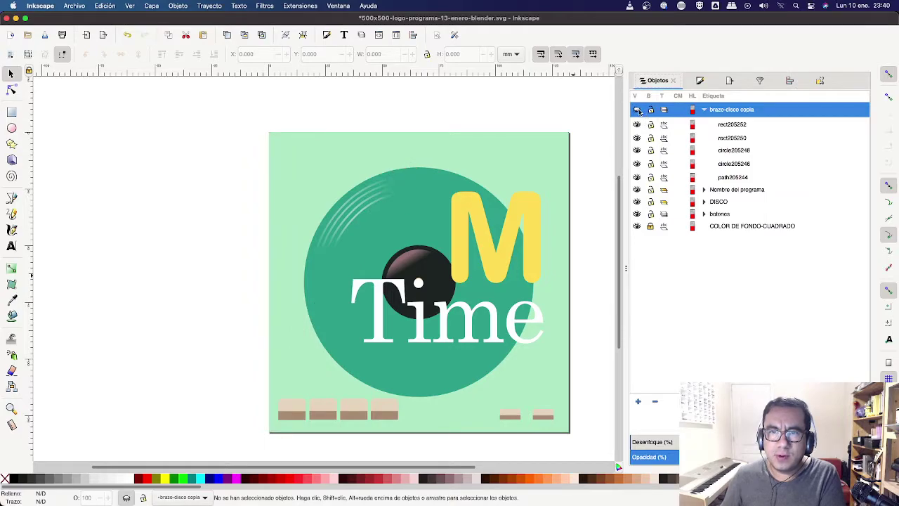
left_click(703, 110)
left_click(664, 110)
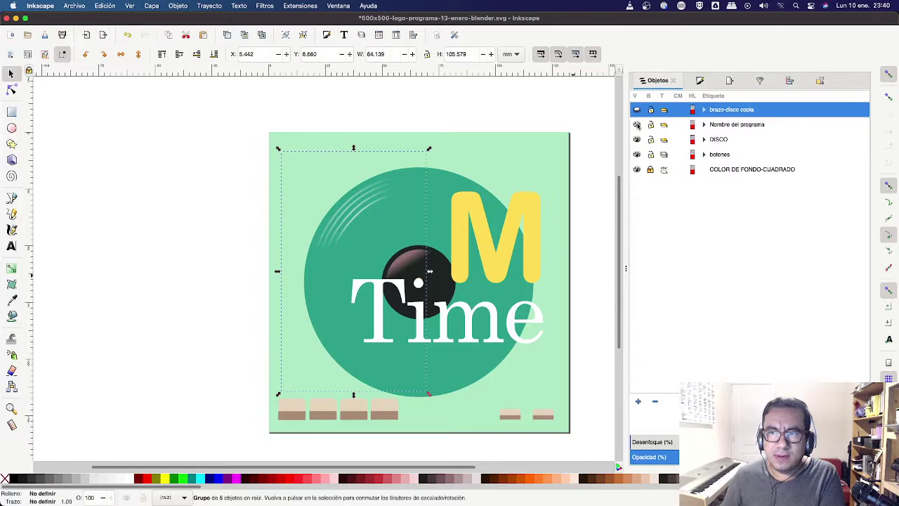
left_click(637, 126)
left_click(637, 140)
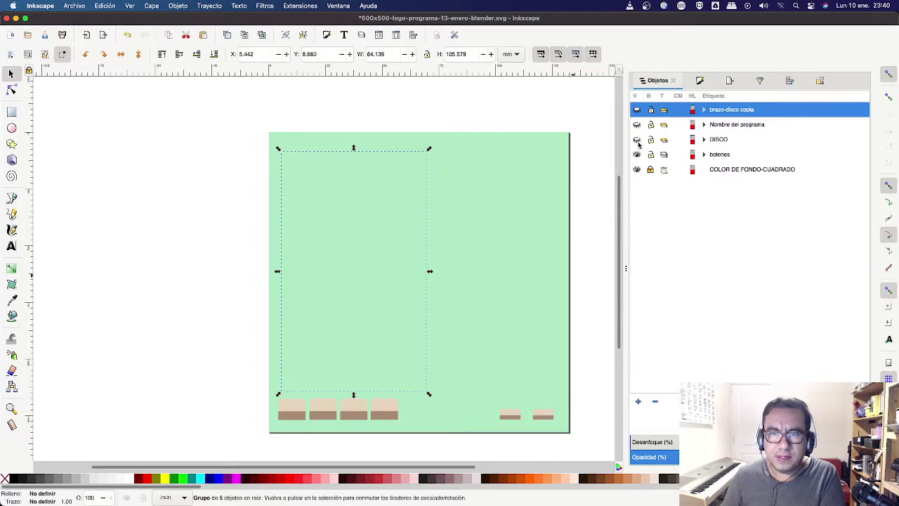
left_click(637, 155)
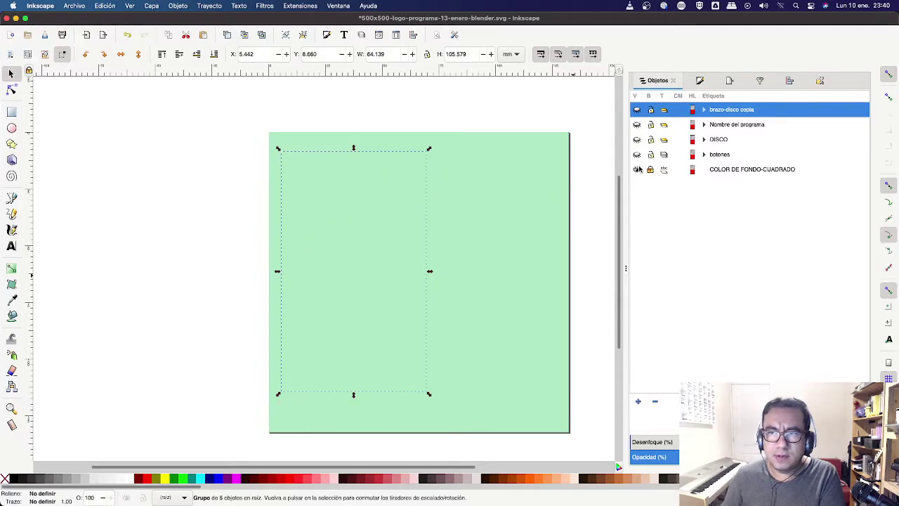
left_click(636, 169)
Step: Make botones, DISCO, Nombre del programa, brazo-disco copia and the background square visible again, and clear the selection
left_click(637, 155)
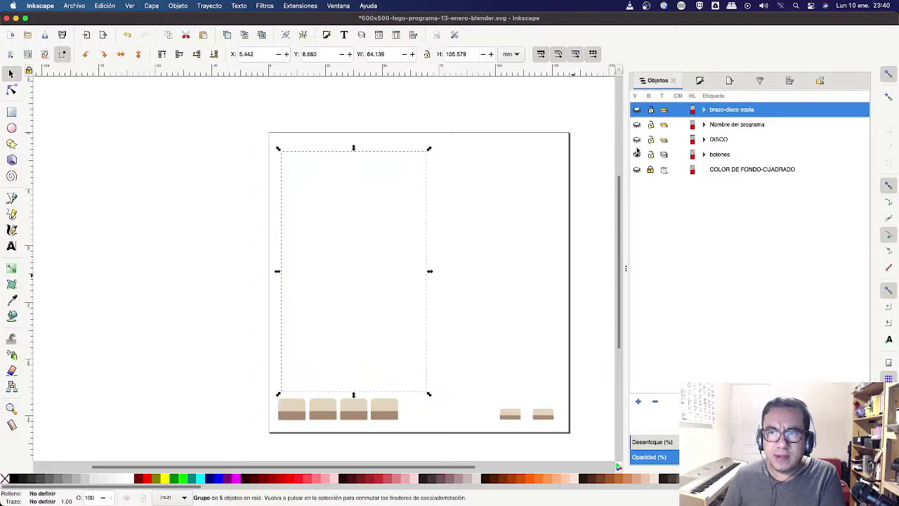
left_click(637, 140)
left_click(637, 124)
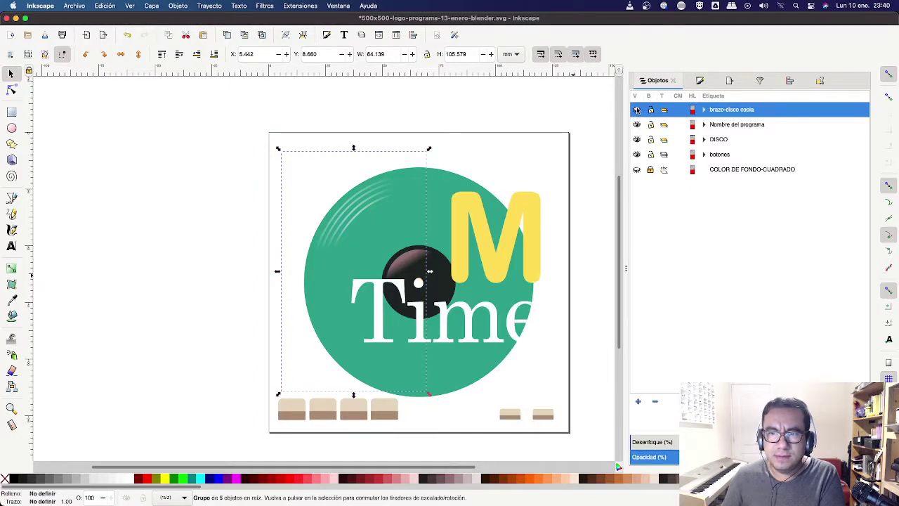
left_click(637, 110)
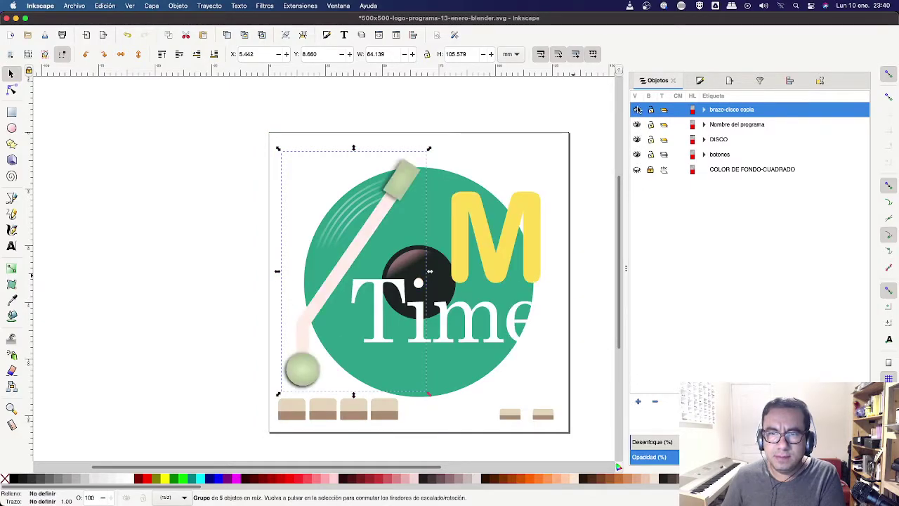
left_click(637, 169)
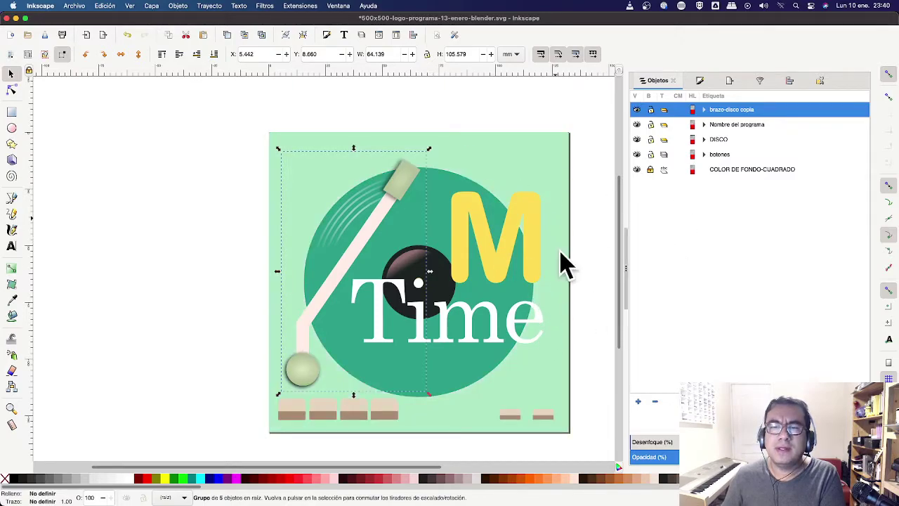
left_click(137, 137)
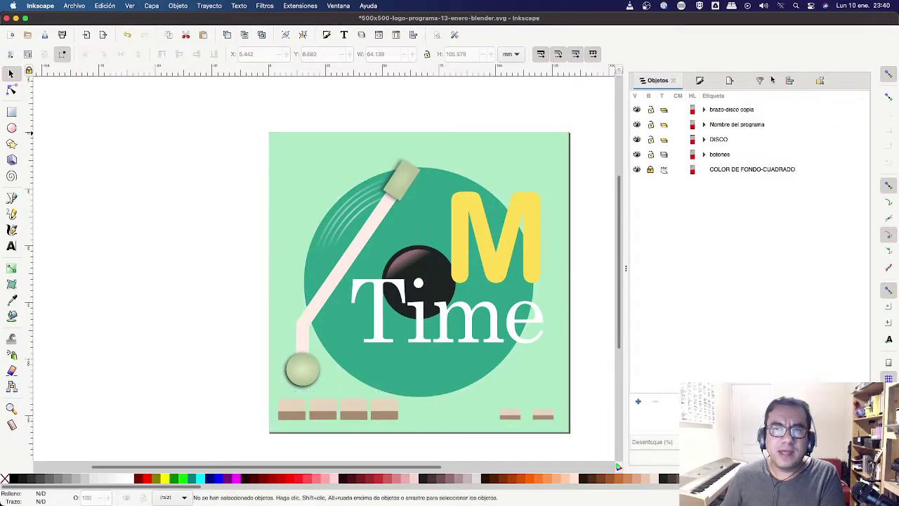
Step: Export the cover page as a PNG, replacing the existing file M Time is Now-15.png
left_click(732, 82)
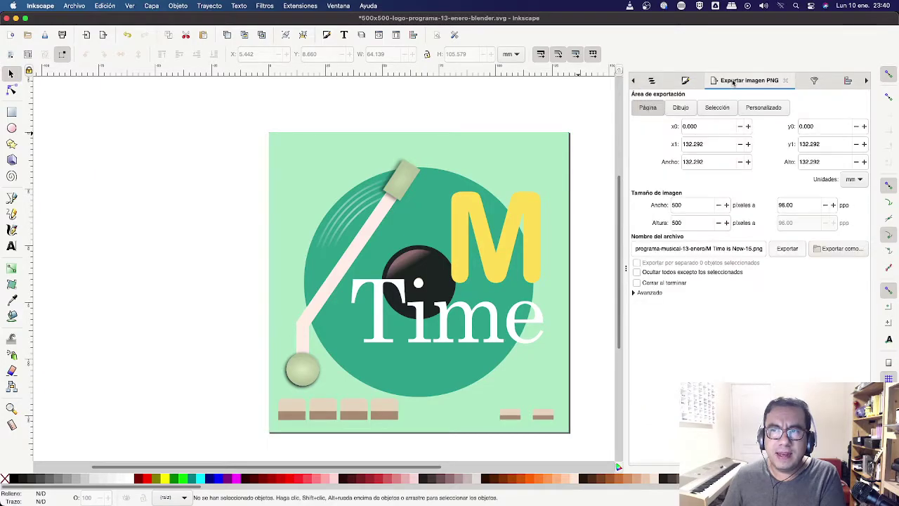
left_click(787, 249)
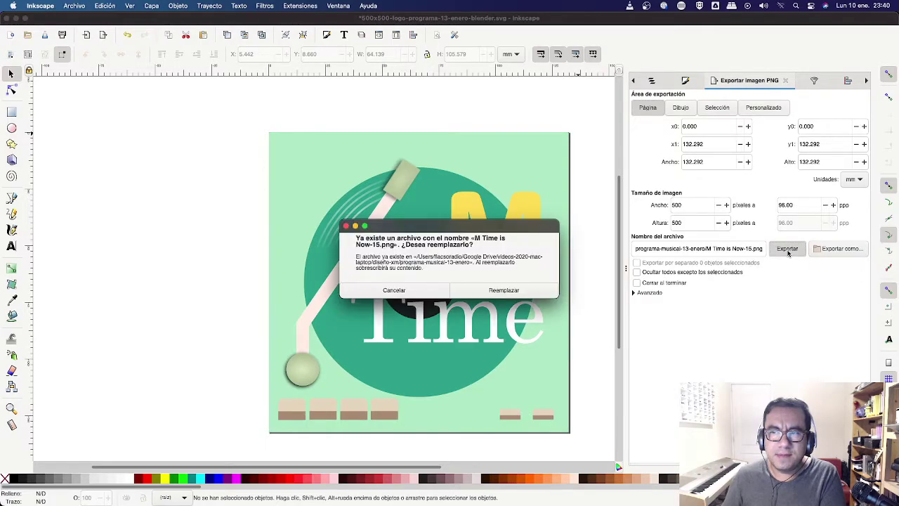
left_click(526, 289)
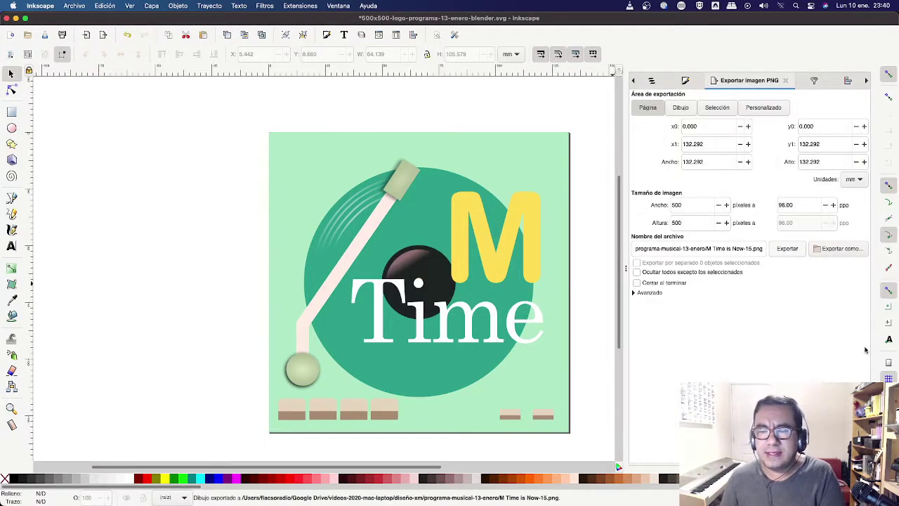
Step: Switch to Tag Editor Free and move its window closer to the middle of the screen
key("super+Tab")
key("super+Tab")
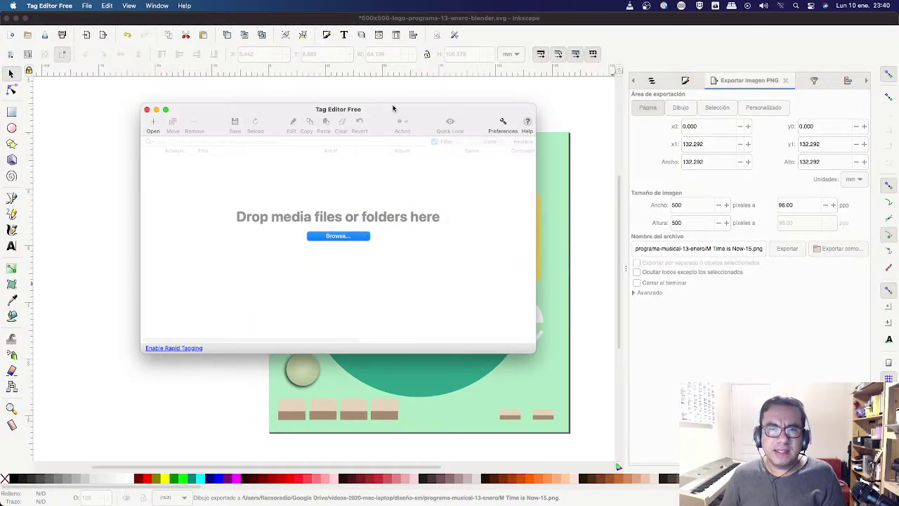
left_click_drag(393, 109, 490, 84)
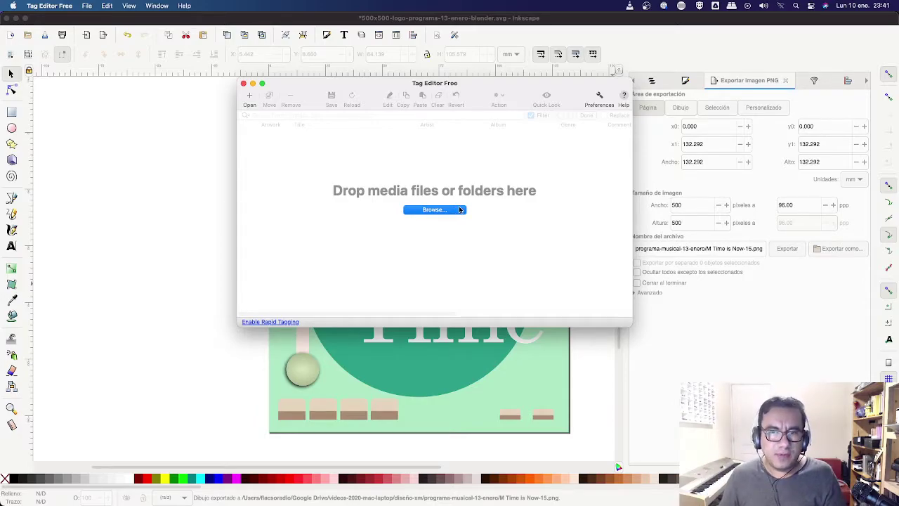
Step: Switch to Finder and show the Escritorio folder sorted by modification date
key("super+Tab")
key("super+Tab")
key("super+Tab")
key("super+Tab")
key("super+Tab")
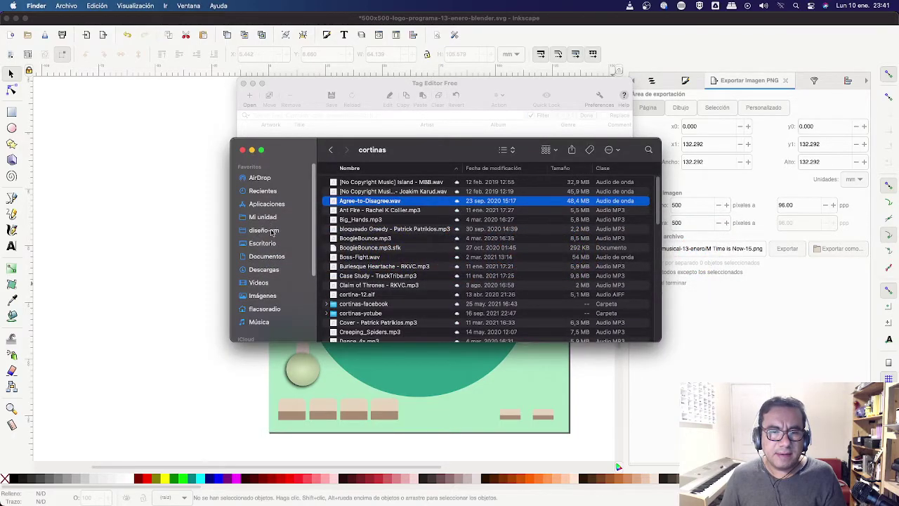
left_click(273, 246)
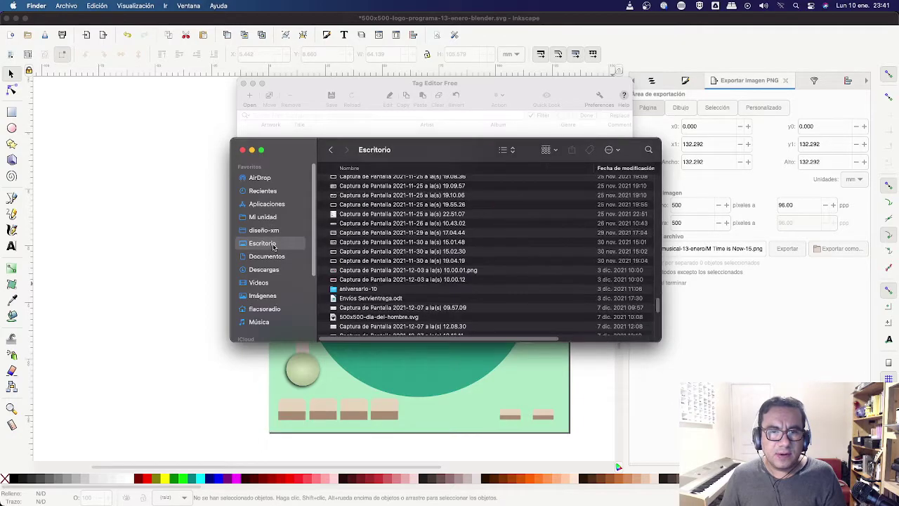
left_click(616, 169)
Step: Sort the Escritorio folder by name and open the podcast-enero-2022 folder
scroll(489, 211, "down", 10)
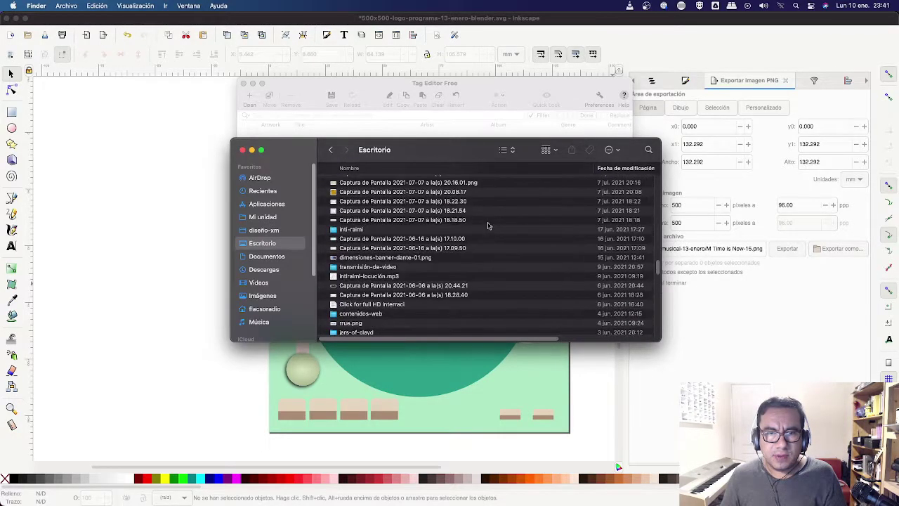
scroll(489, 225, "down", 10)
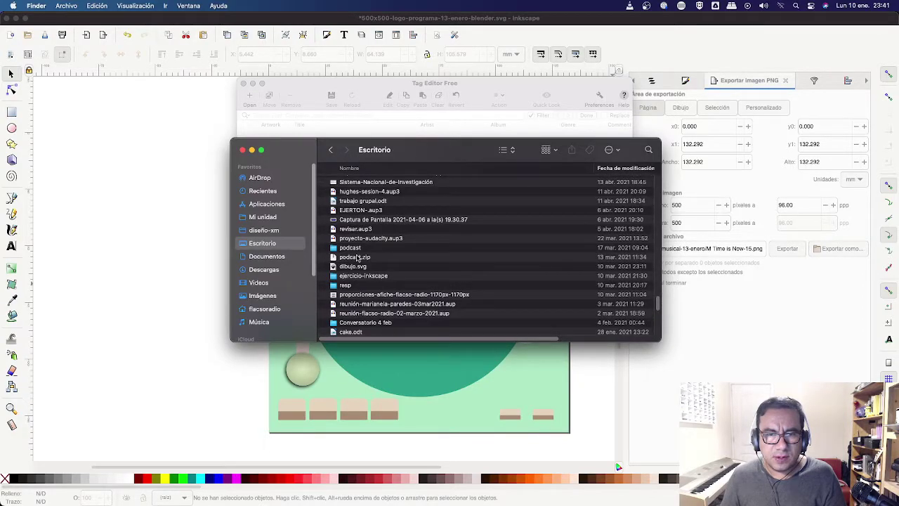
left_click(362, 248)
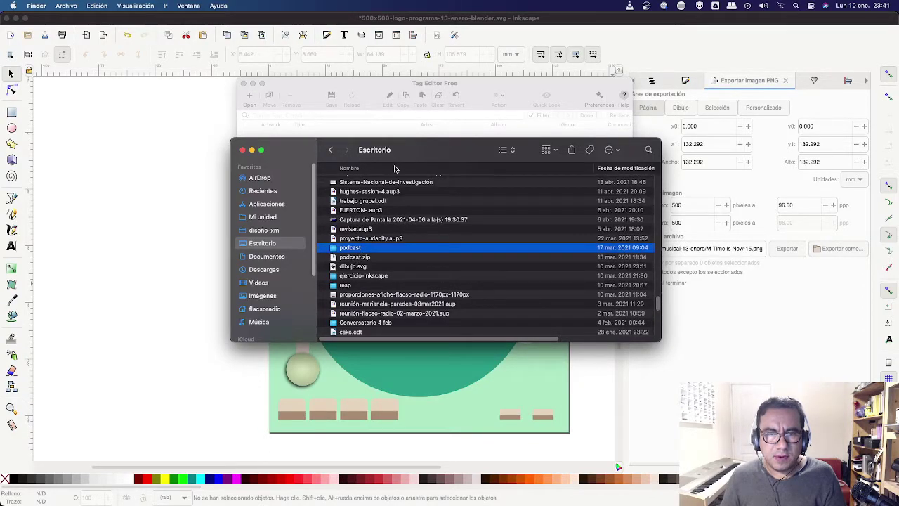
left_click(395, 169)
scroll(396, 224, "up", 10)
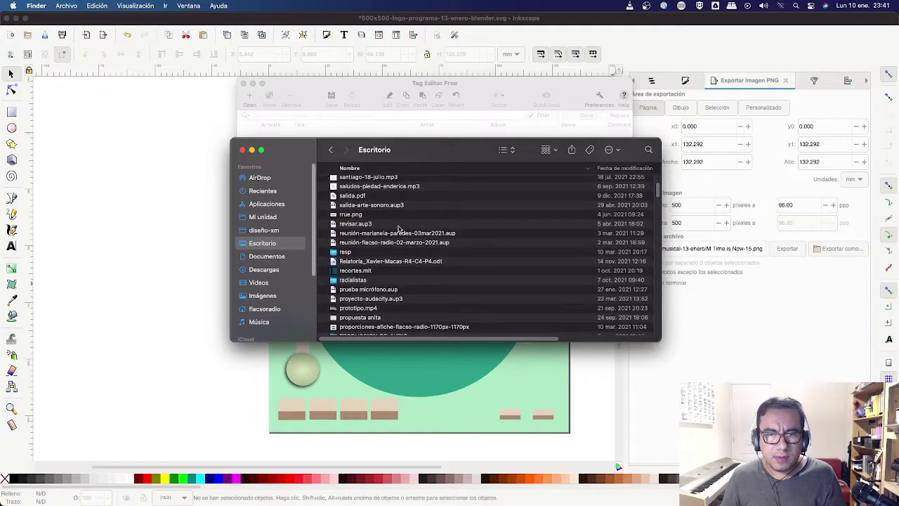
scroll(398, 231, "down", 5)
double_click(389, 258)
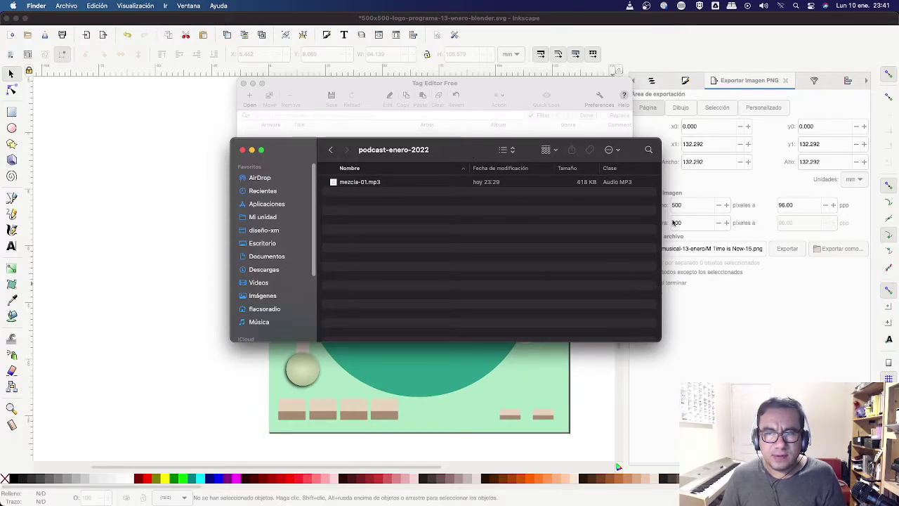
Step: Switch to Inkscape and export the cover page as M Time is Now-15.png into the desktop folder podcast-enero-2022
left_click(746, 347)
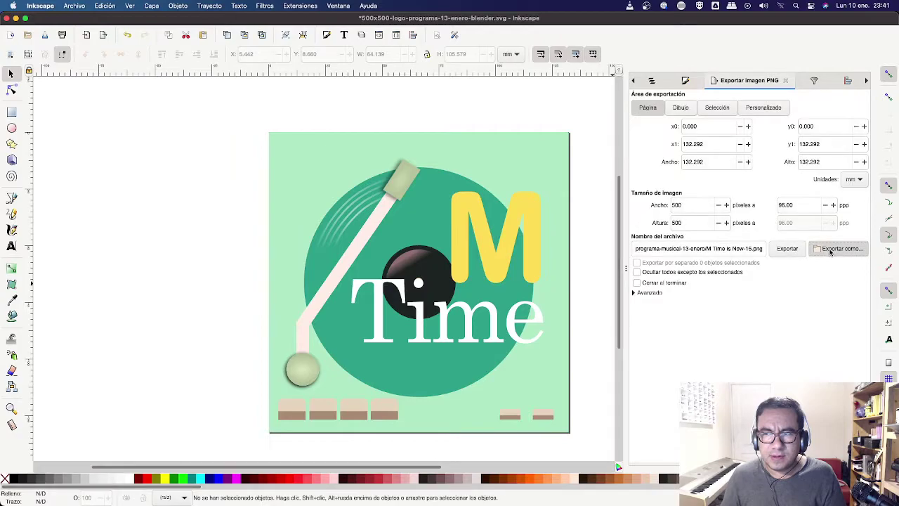
left_click(833, 250)
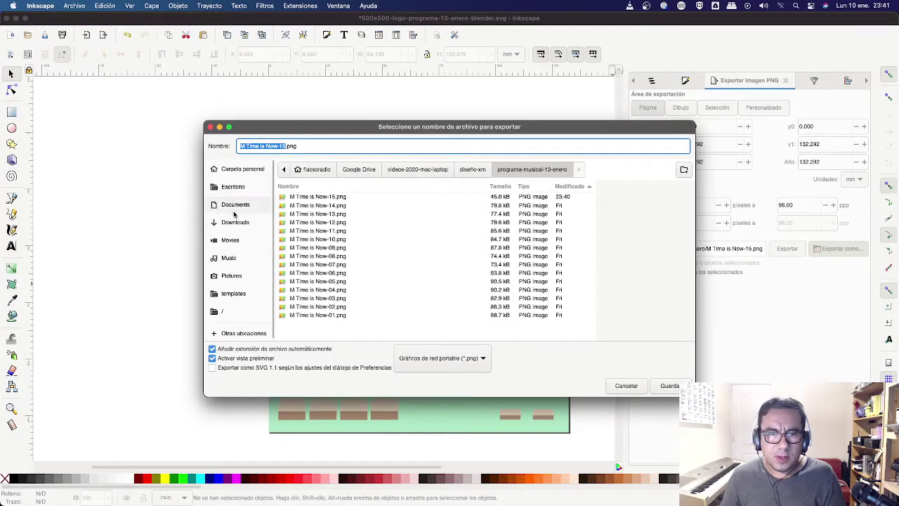
left_click(234, 188)
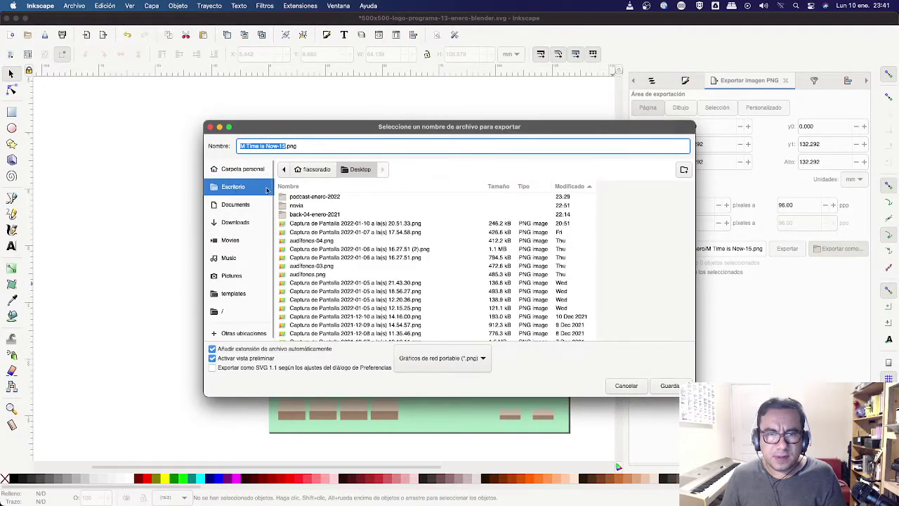
double_click(323, 199)
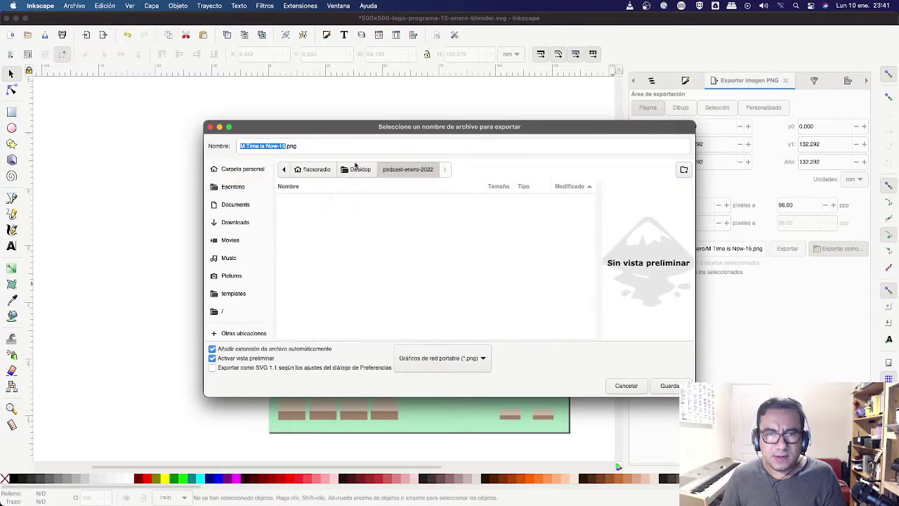
left_click(671, 387)
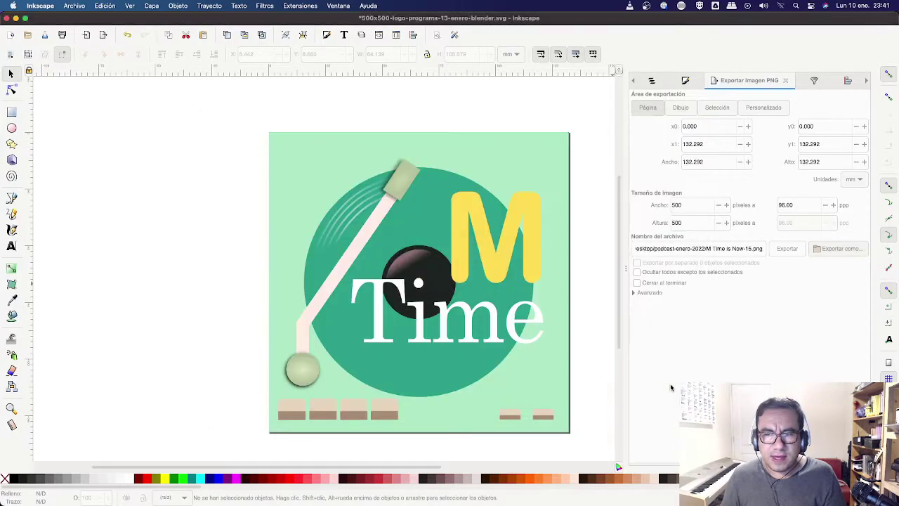
Step: Switch to Finder and preview M Time is Now-15.png in the podcast-enero-2022 folder
key("super+Tab")
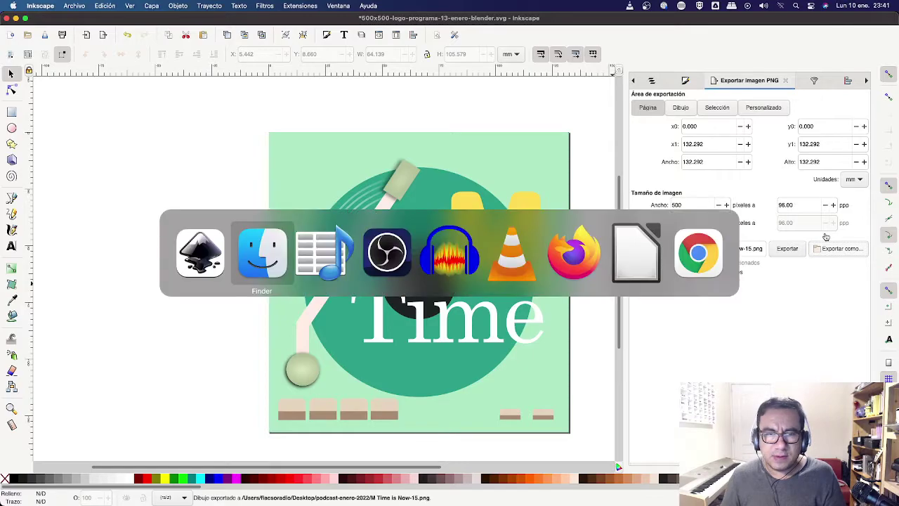
left_click(381, 183)
key("space")
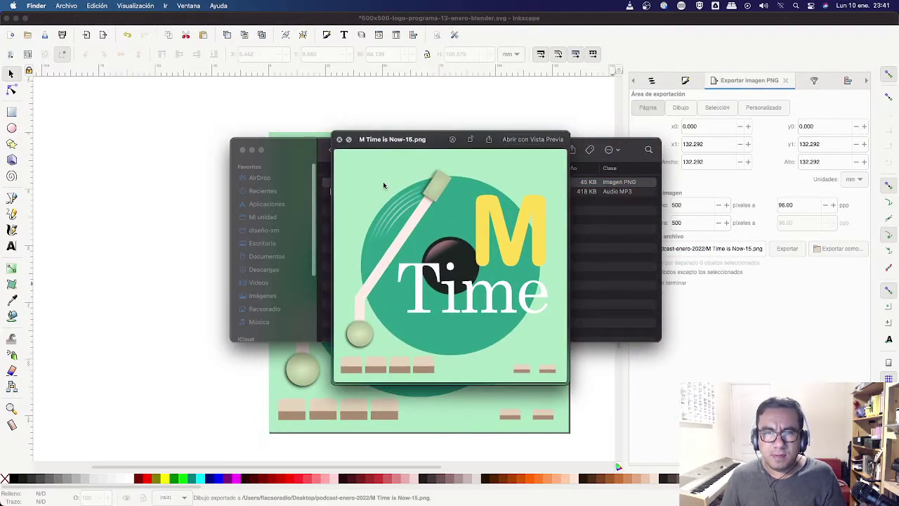
key("space")
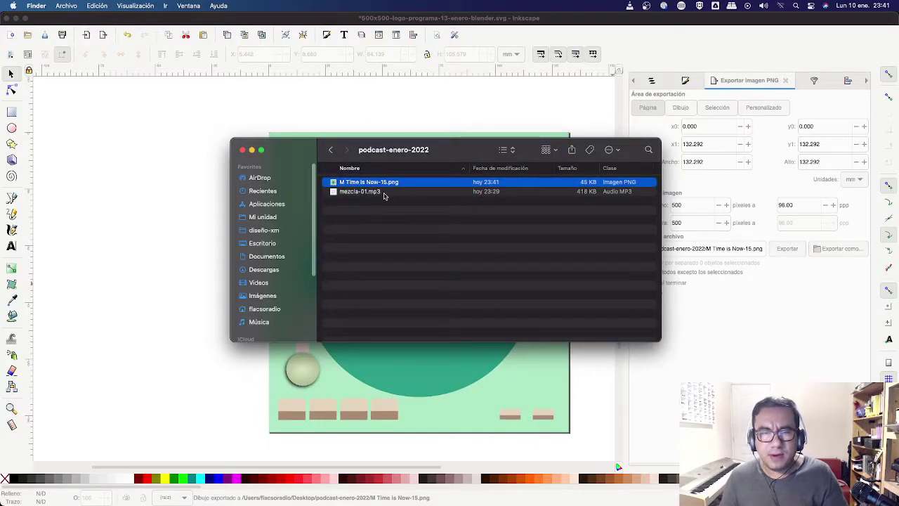
Step: Place the Tag Editor Free and Finder windows side by side and load mezcla-01.mp3 into Tag Editor Free
key("super+Tab")
key("super+Tab")
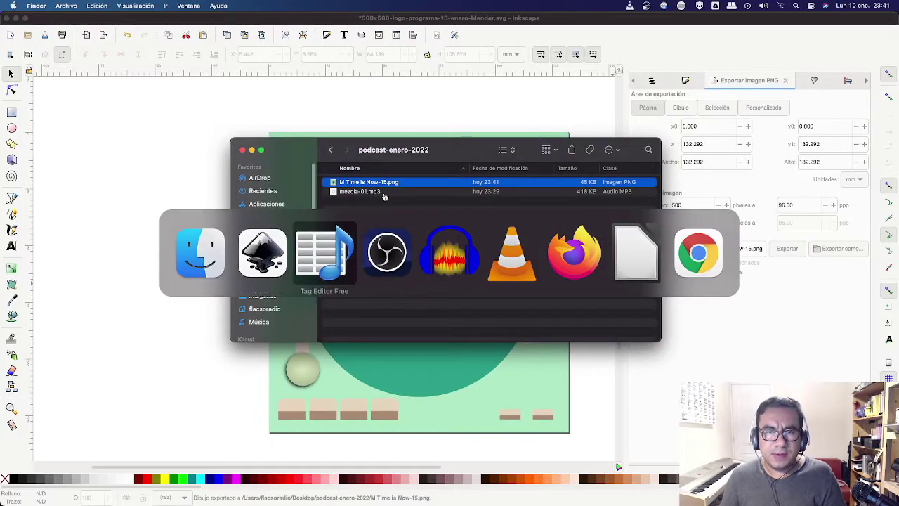
left_click_drag(464, 86, 691, 104)
left_click_drag(425, 149, 335, 149)
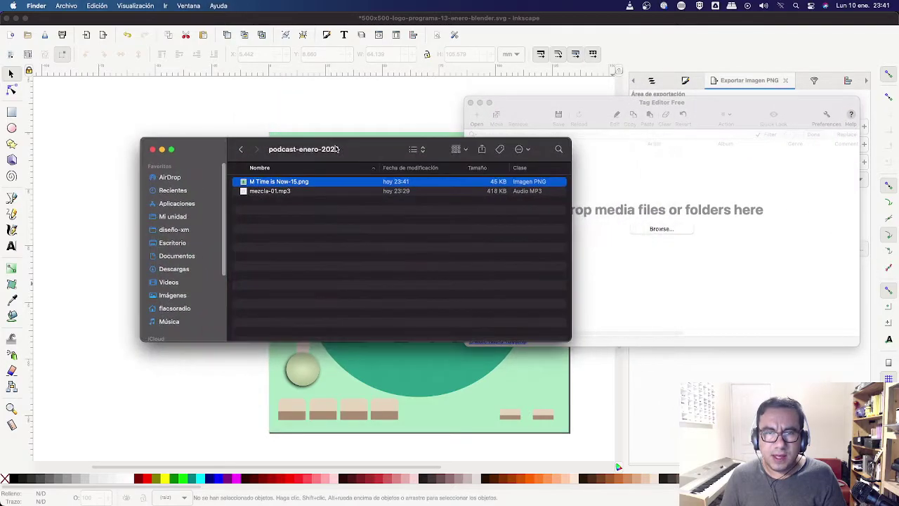
left_click(278, 192)
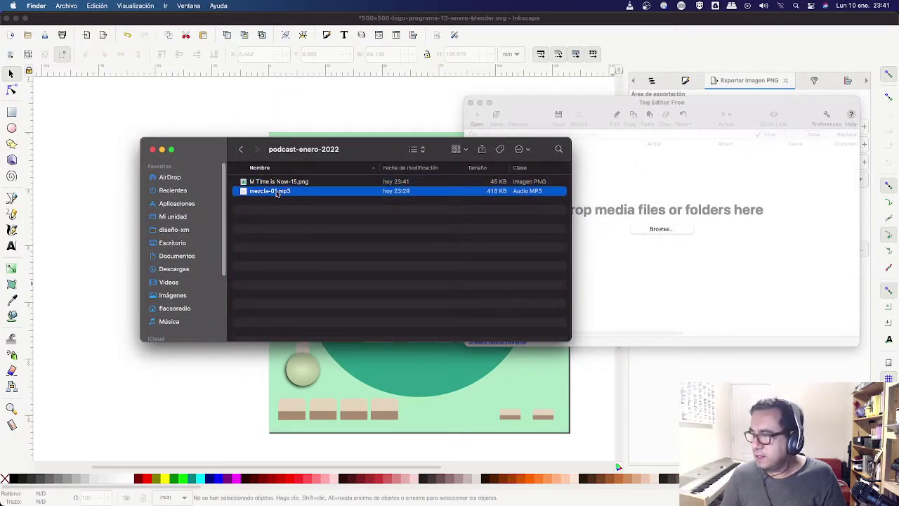
left_click_drag(276, 194, 667, 203)
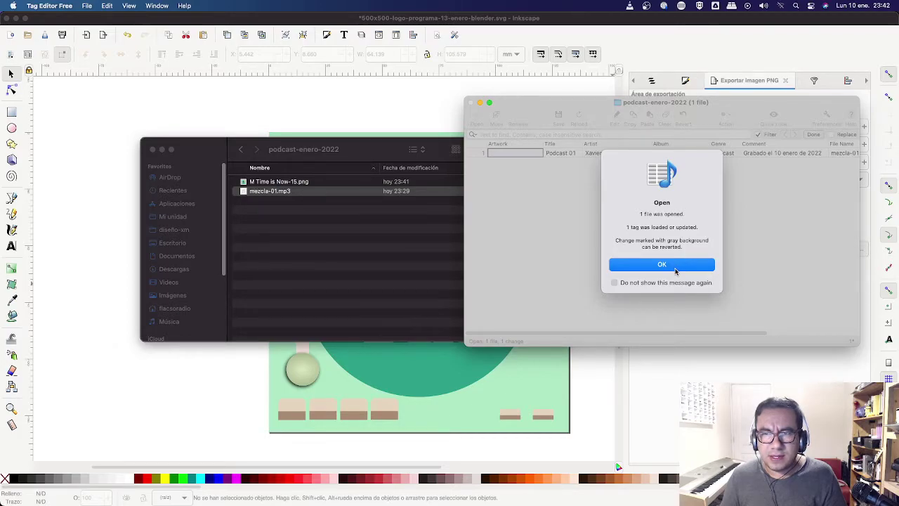
left_click(661, 265)
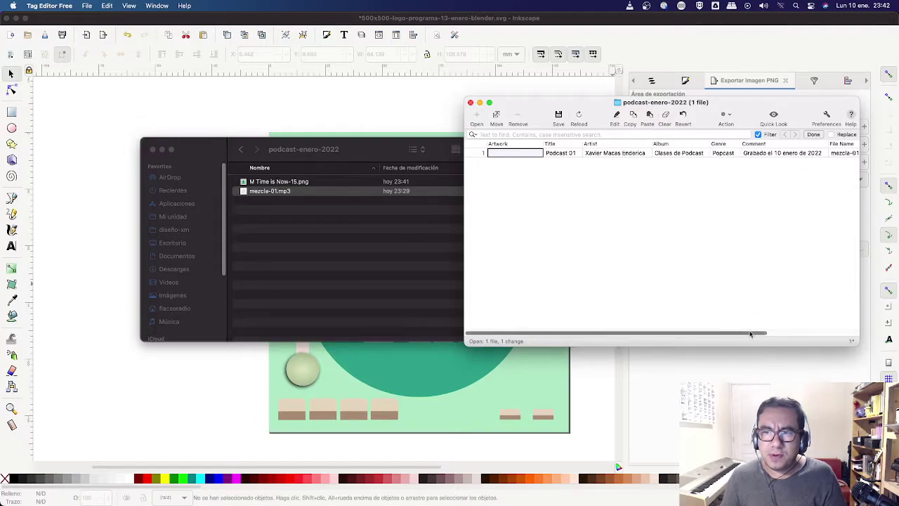
Step: Replace the artwork of mezcla-01.mp3 with M Time is Now-15.png, save the tags and minimize the tag editor window
scroll(744, 318, "right", 3)
scroll(576, 328, "left", 3)
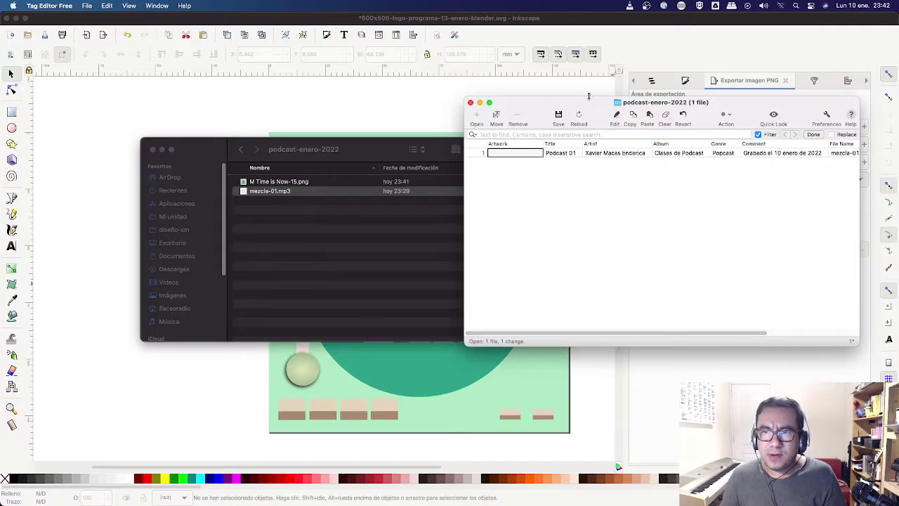
left_click(555, 155)
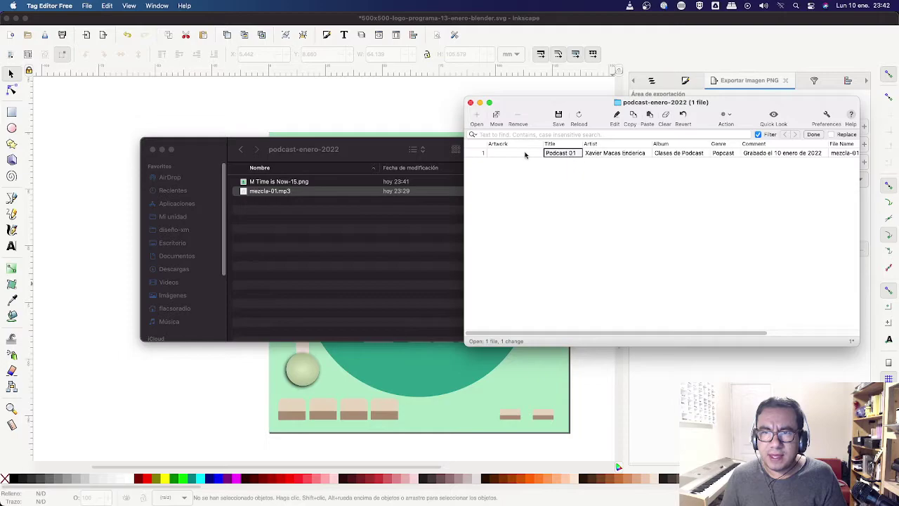
left_click(491, 155)
left_click(611, 152)
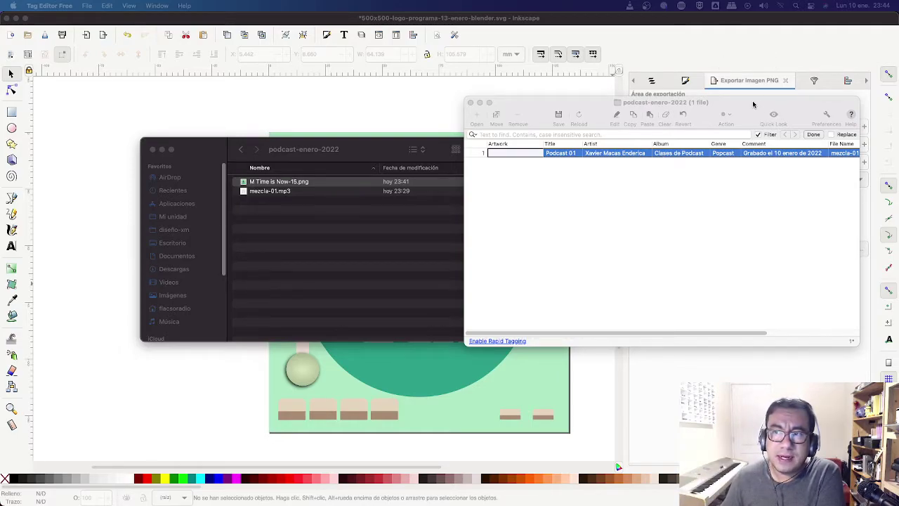
left_click_drag(750, 103, 540, 102)
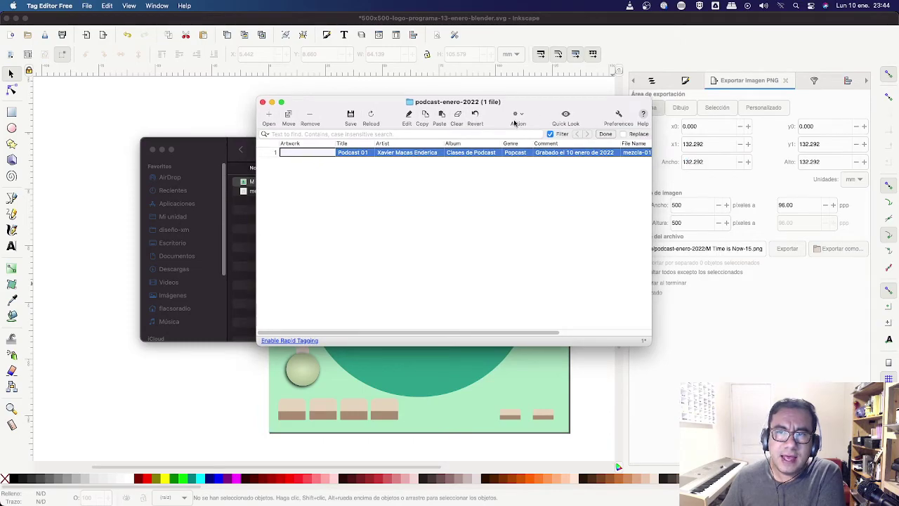
left_click(518, 116)
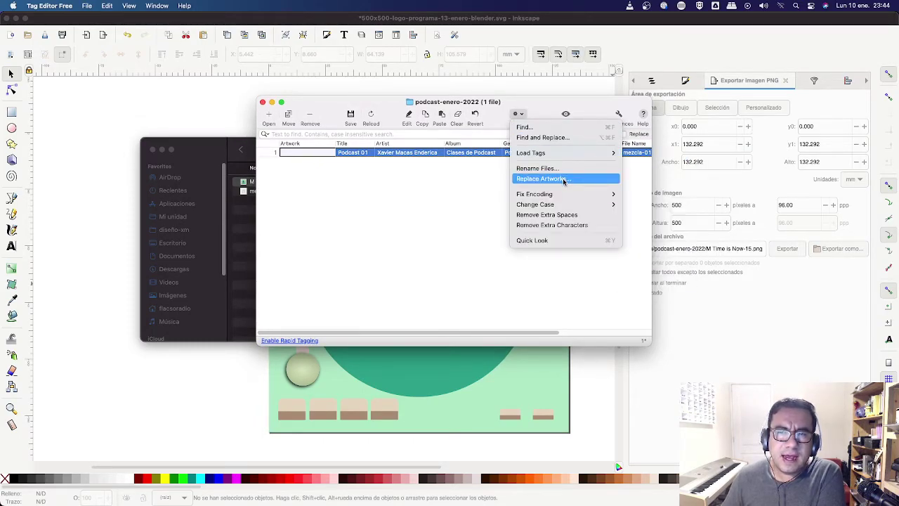
left_click(564, 180)
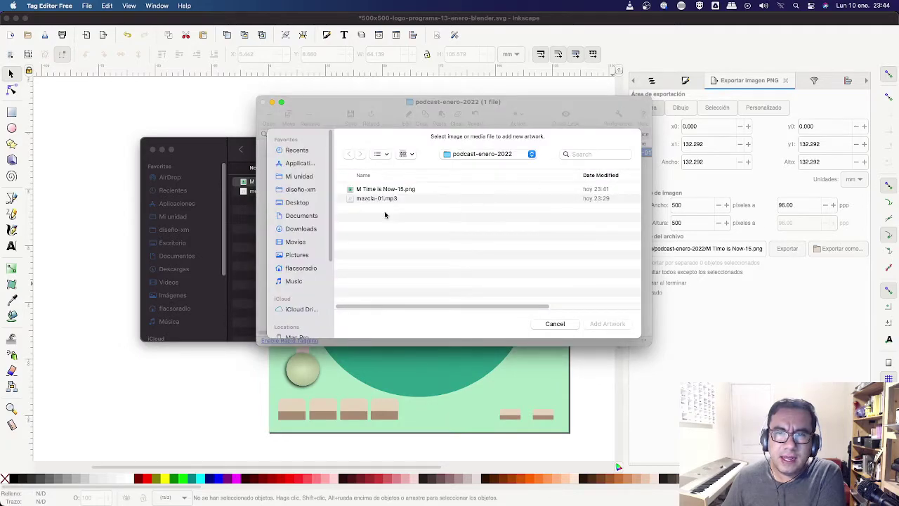
left_click(404, 190)
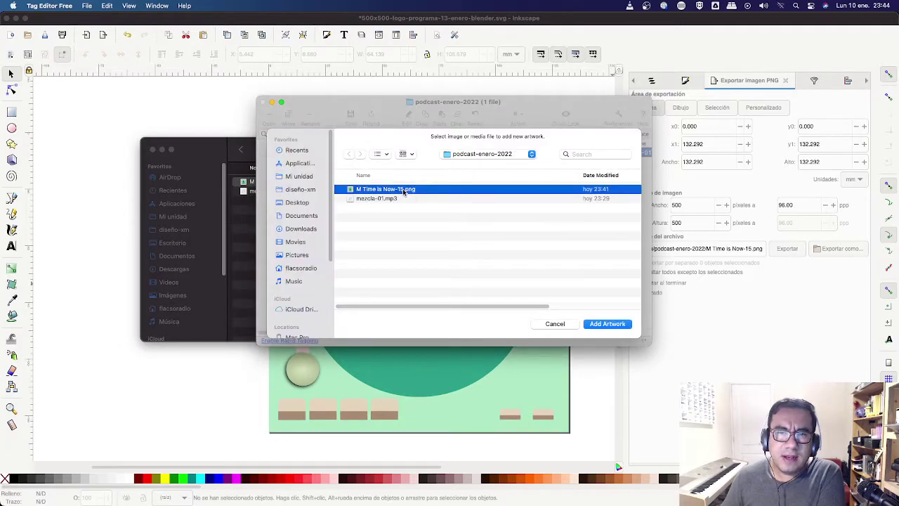
left_click(608, 324)
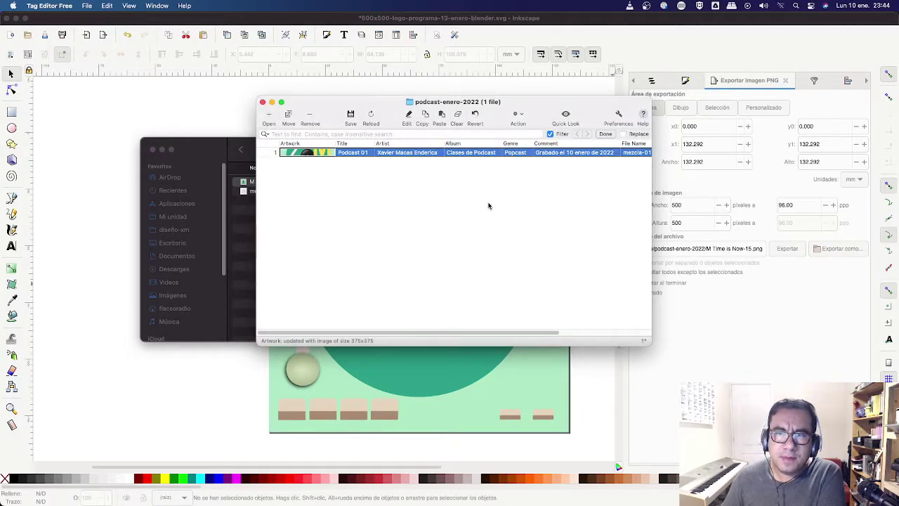
left_click(351, 116)
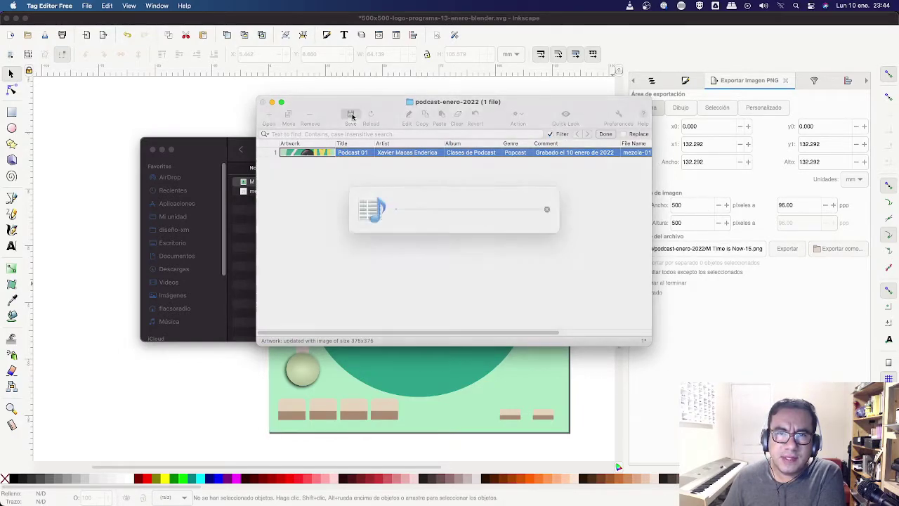
left_click(272, 102)
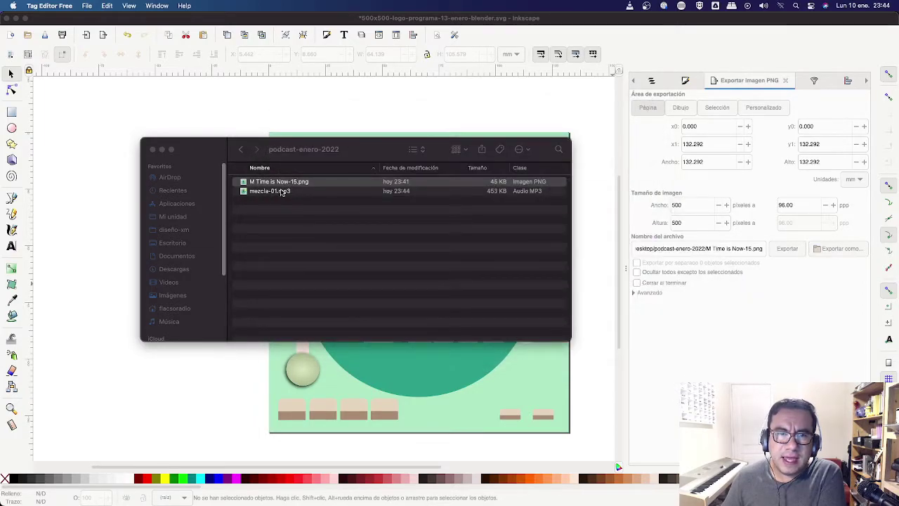
Step: Play mezcla-01.mp3 from Finder in VLC, look at the Mis imágenes library and close the player window
left_click(277, 191)
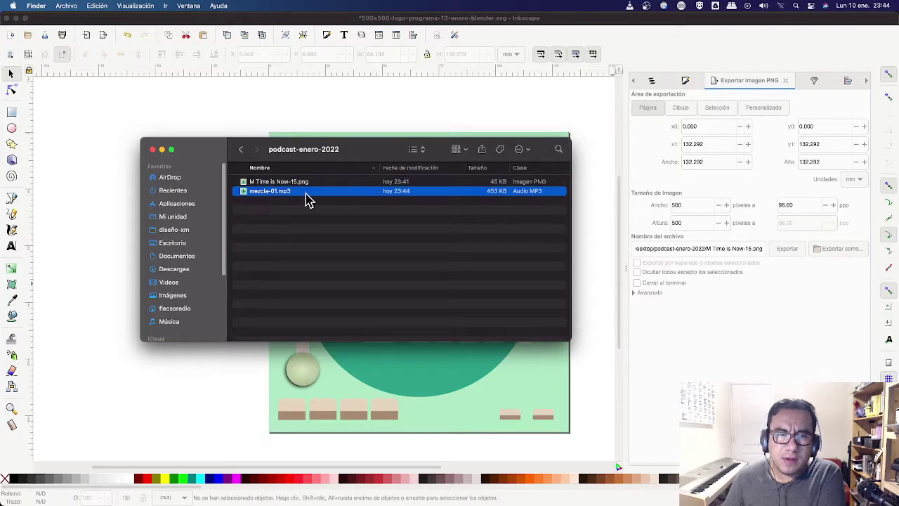
right_click(300, 194)
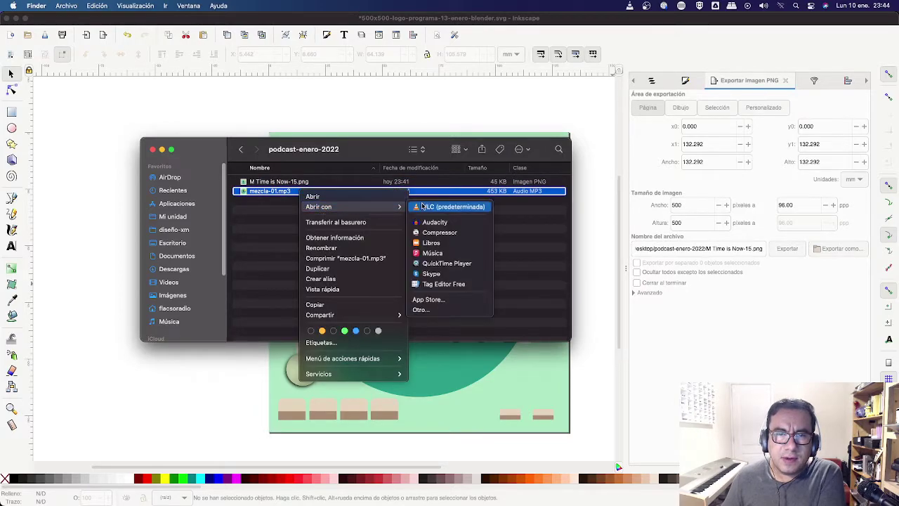
left_click(432, 208)
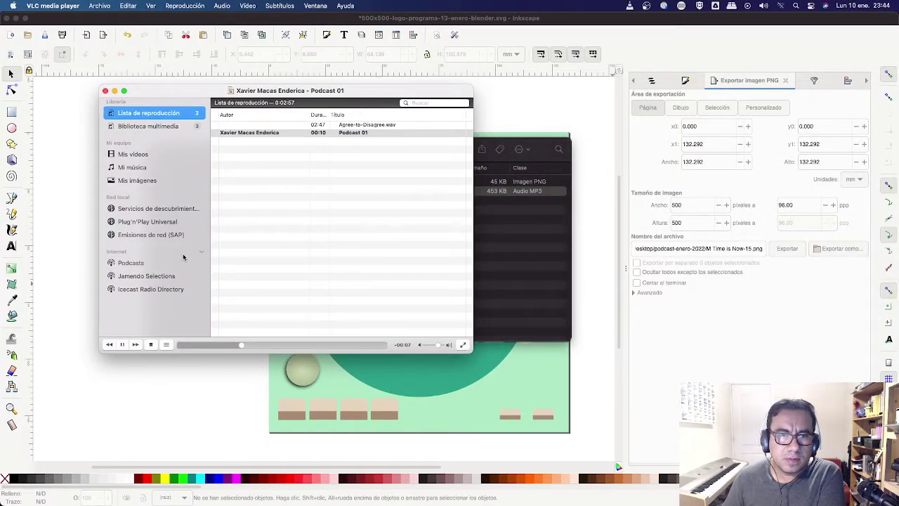
left_click(139, 182)
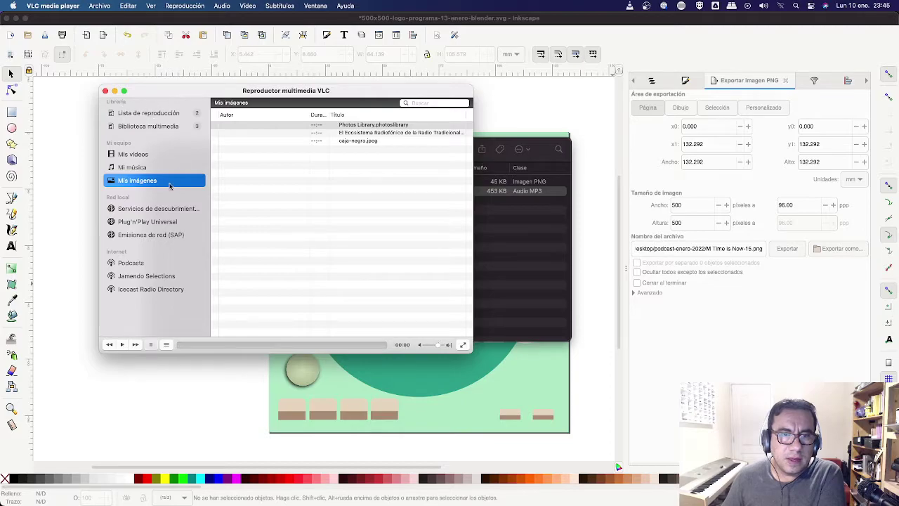
left_click(105, 91)
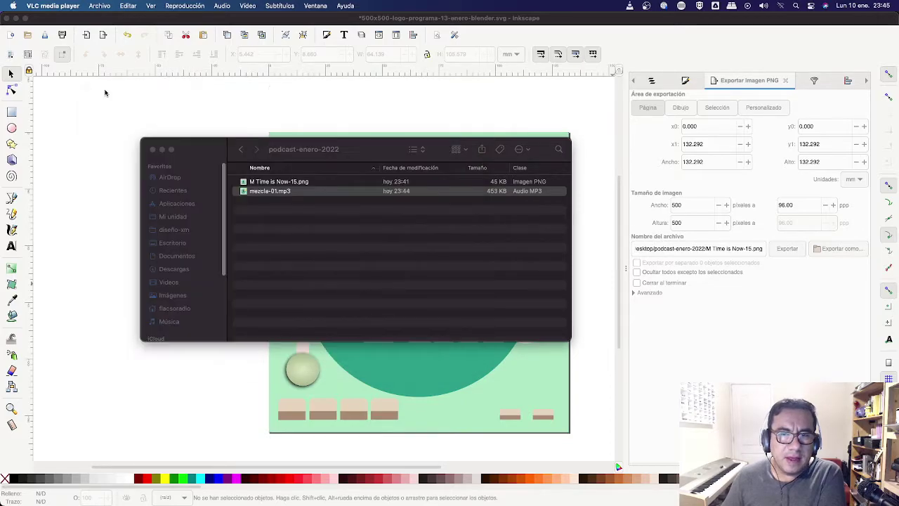
Step: Open mezcla-01.mp3 from Finder in Música, play the song and show its artwork in the mini player
right_click(311, 193)
mouse_move(341, 205)
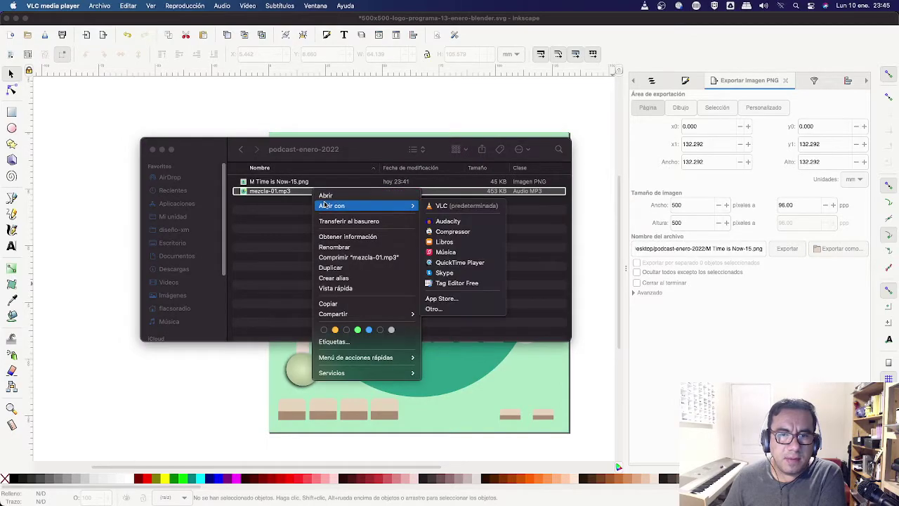
left_click(460, 253)
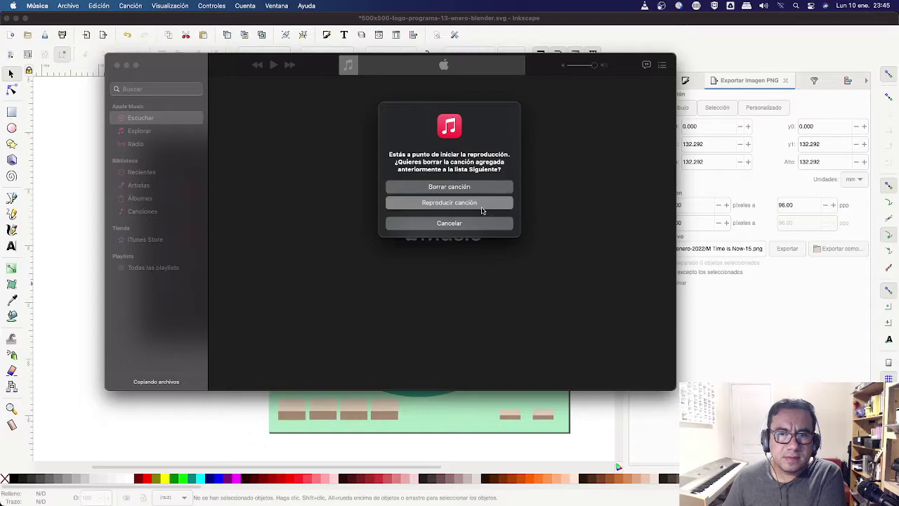
left_click(482, 202)
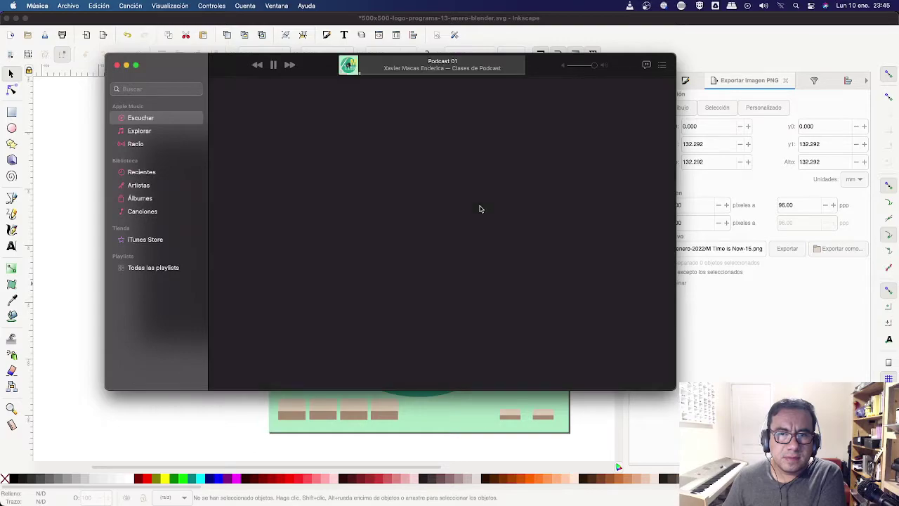
left_click(349, 68)
Step: Open mezcla-01.mp3 from Finder in Música again to check its cover in the mini player
mouse_move(179, 135)
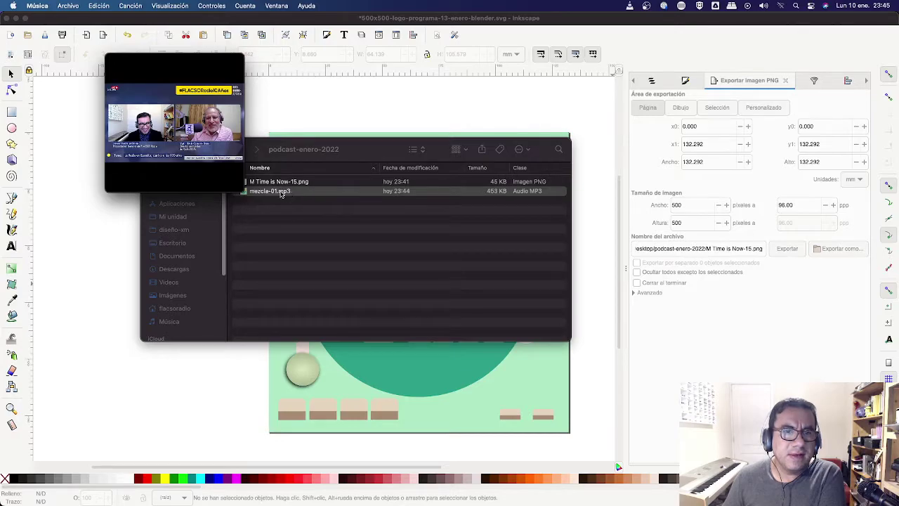
mouse_move(200, 71)
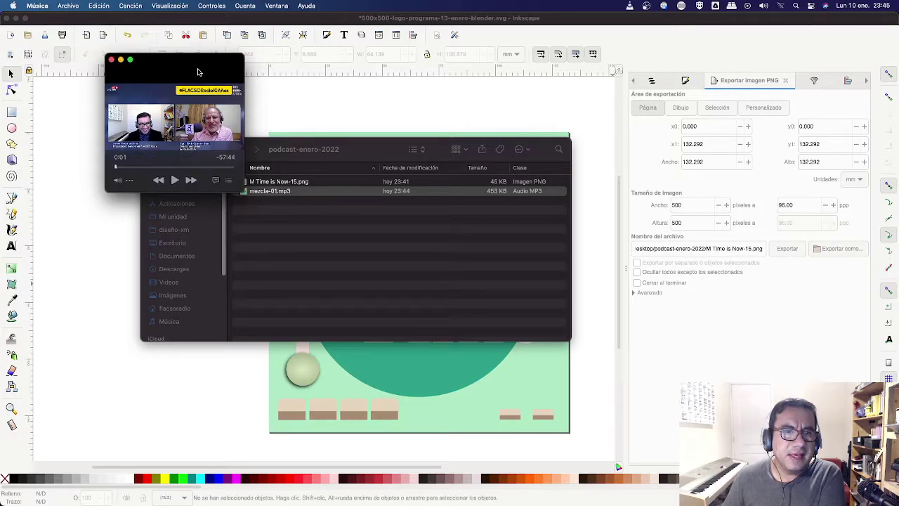
right_click(290, 191)
mouse_move(325, 208)
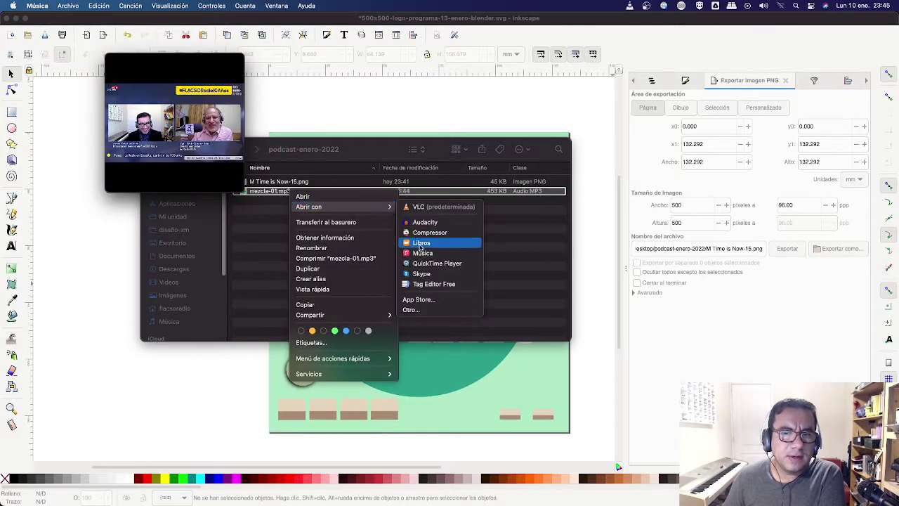
left_click(423, 253)
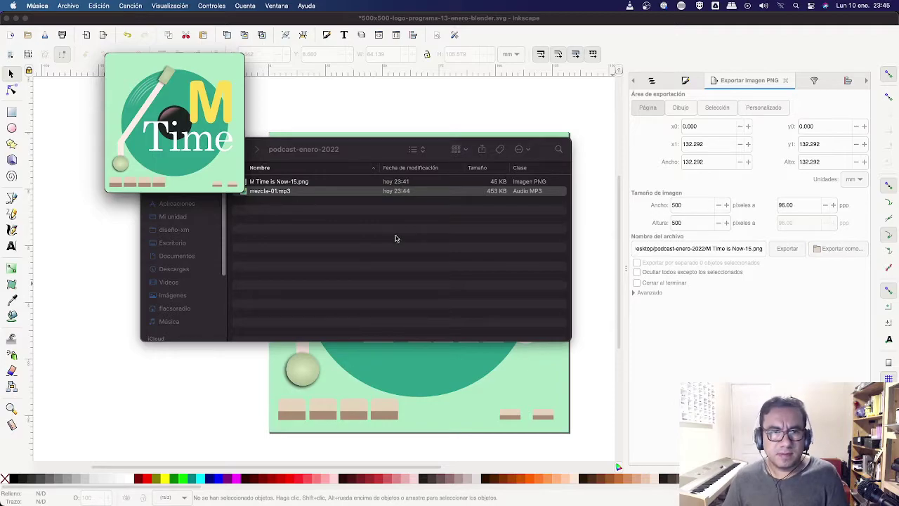
key("super+Tab")
key("super+shift+Tab")
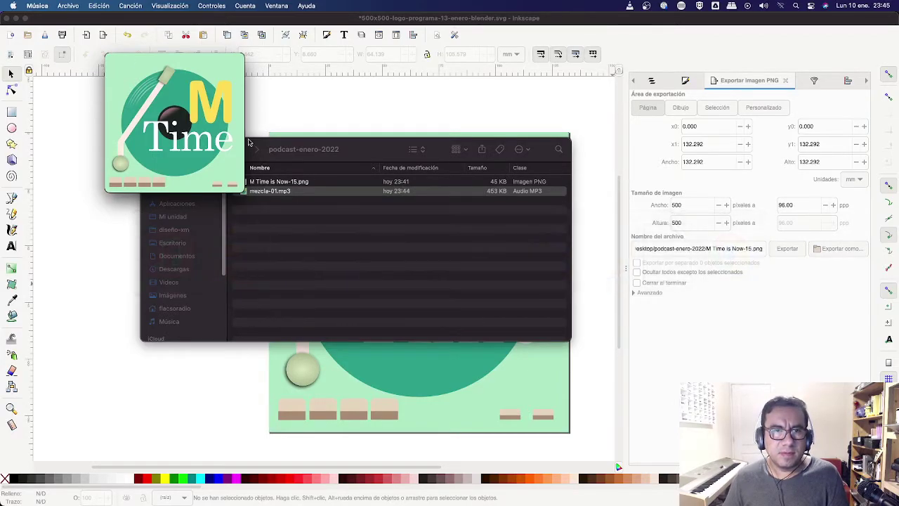
left_click(284, 9)
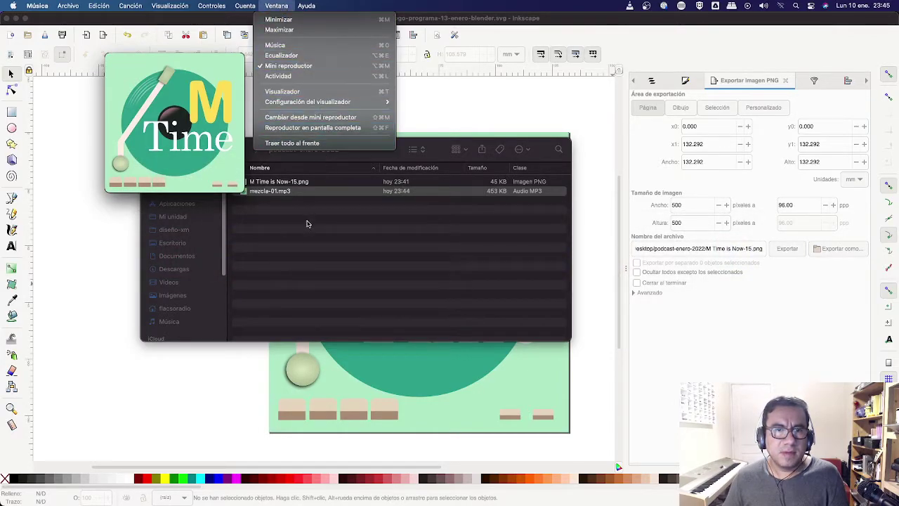
left_click(193, 144)
left_click(176, 181)
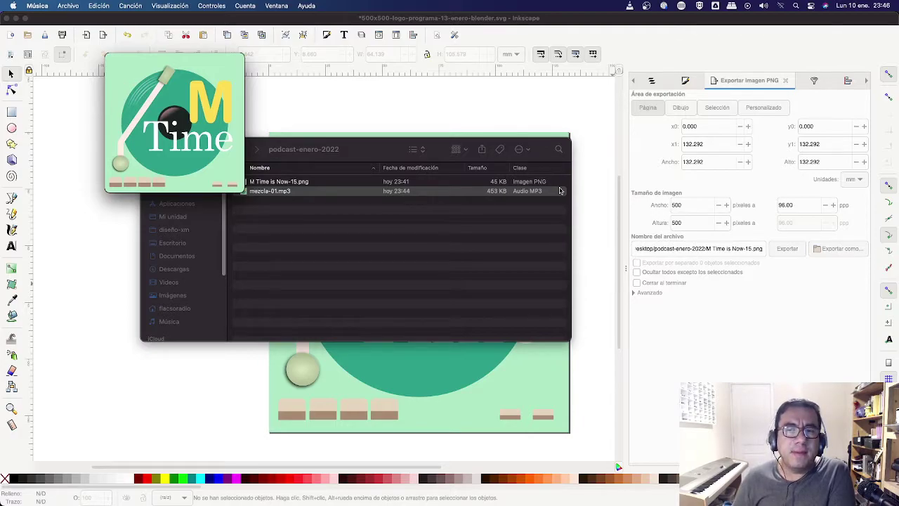
Step: Show the main Música window and rewind Podcast 01 to the beginning
left_click(283, 5)
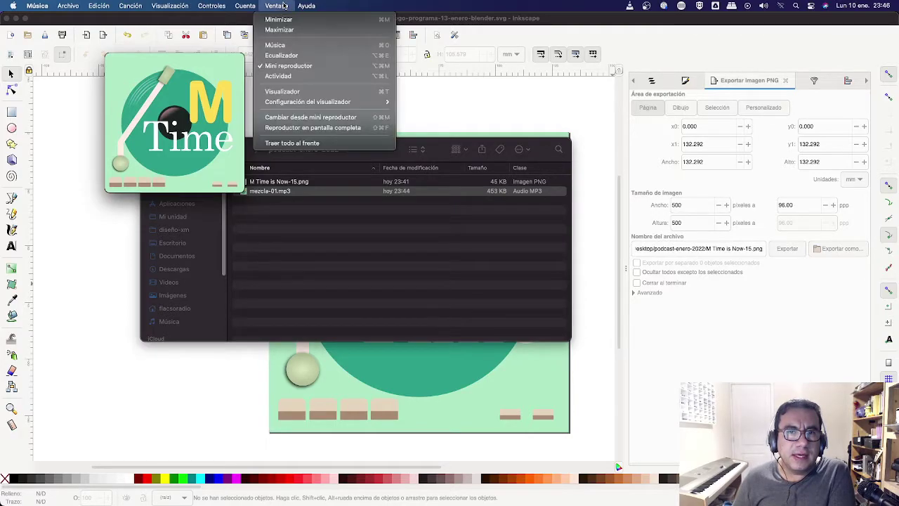
left_click(283, 45)
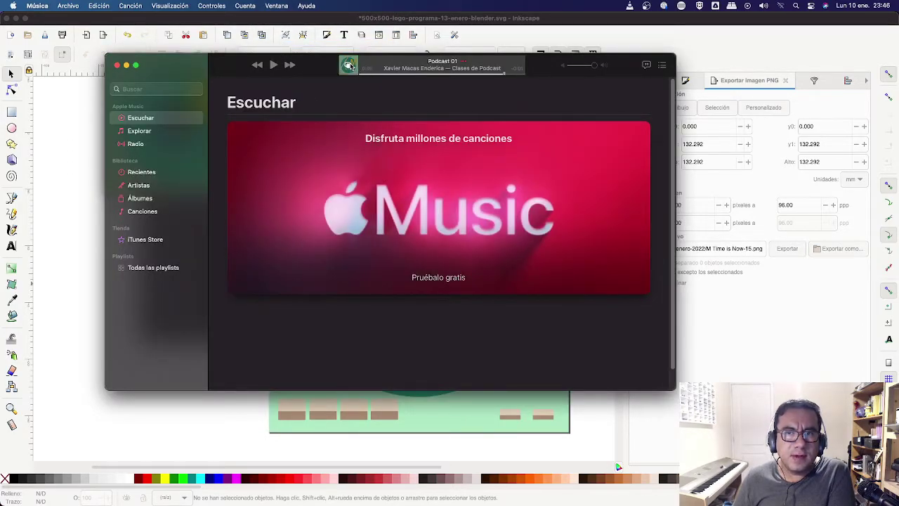
left_click_drag(504, 76, 365, 76)
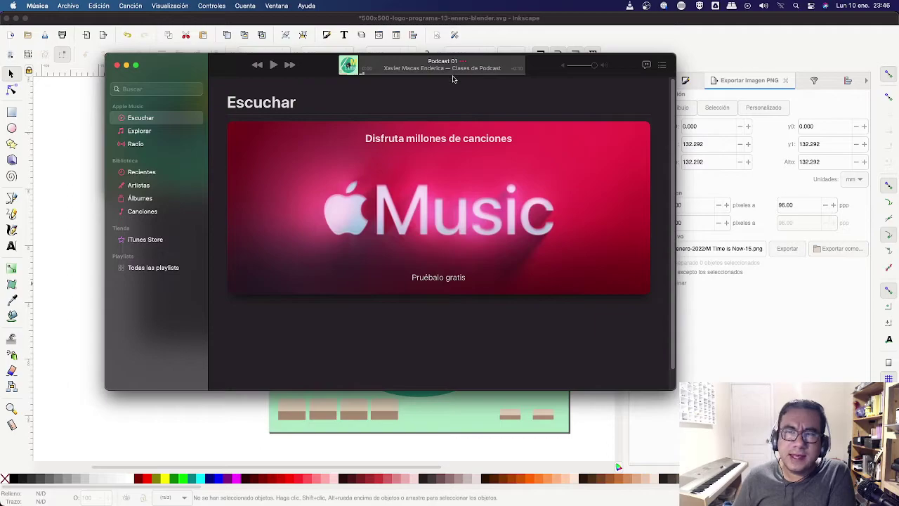
Step: Show the Podcast 01 artwork in the mini player, tile it to the screen's left side, view it full screen and exit full screen
left_click(349, 65)
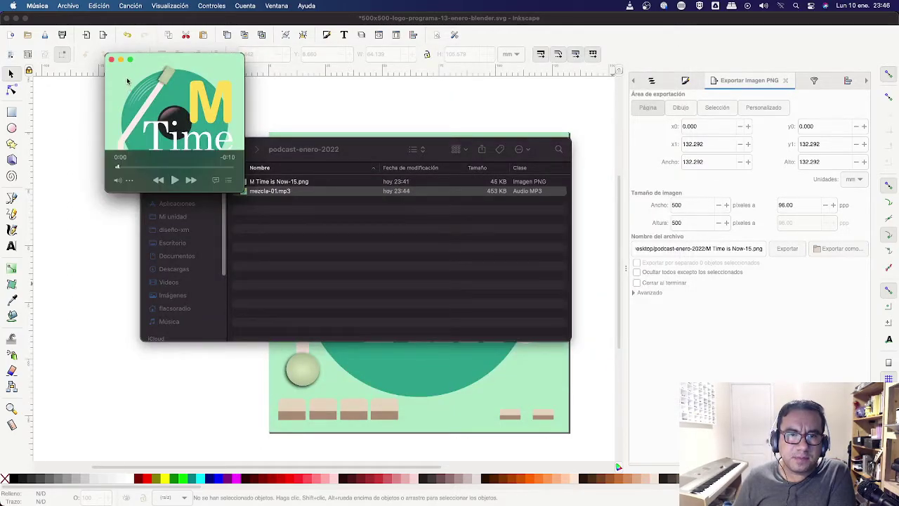
mouse_move(131, 61)
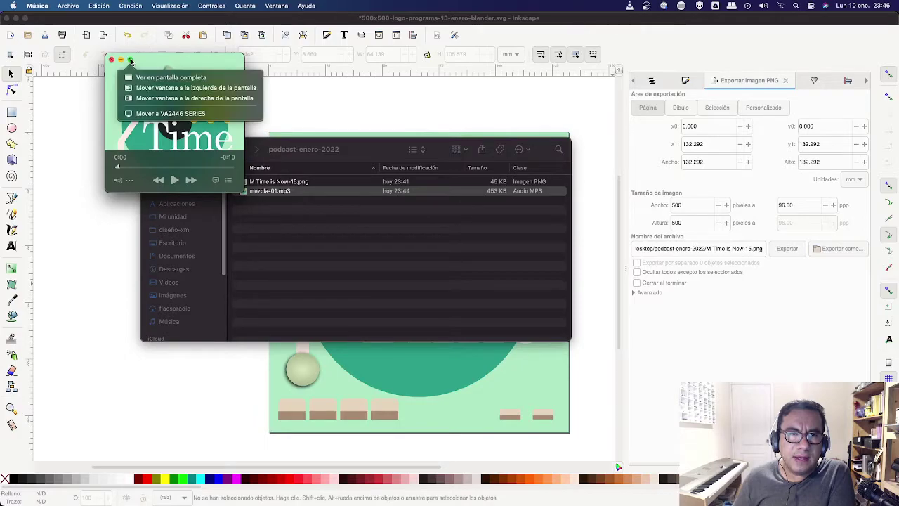
left_click(142, 88)
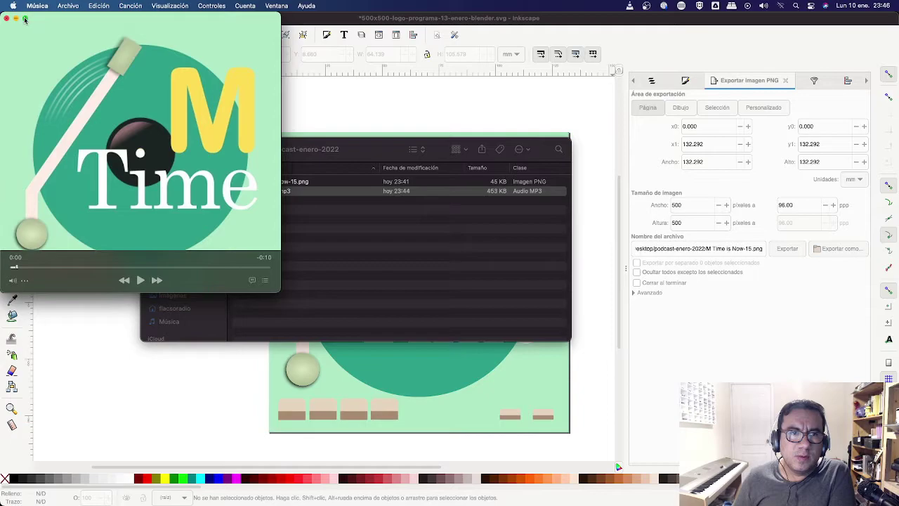
left_click(26, 18)
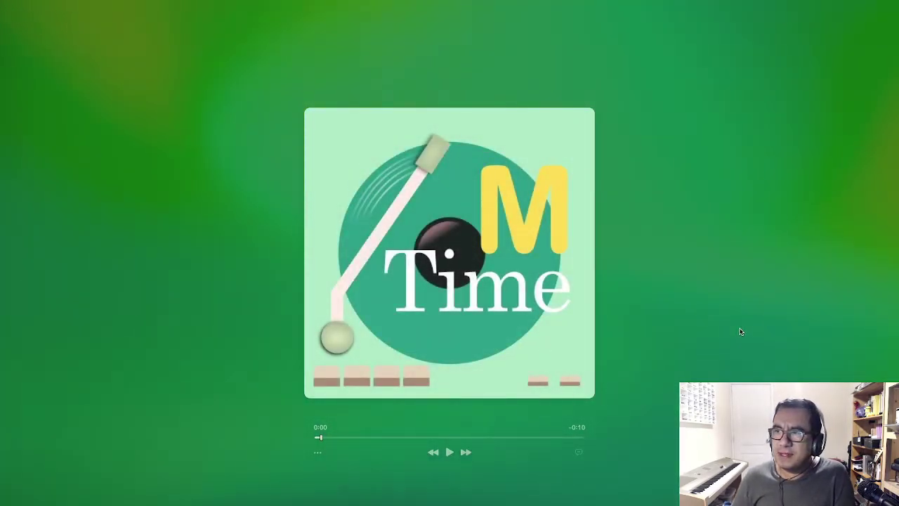
key("Escape")
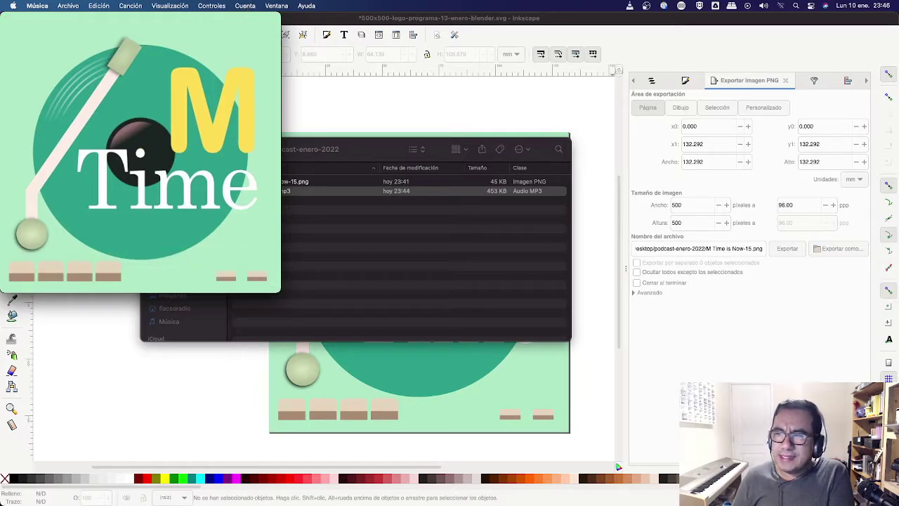
Step: Switch to Audacity and show the multitrack project window with the voice and Agree-to-Disagree music tracks
key("super+Tab")
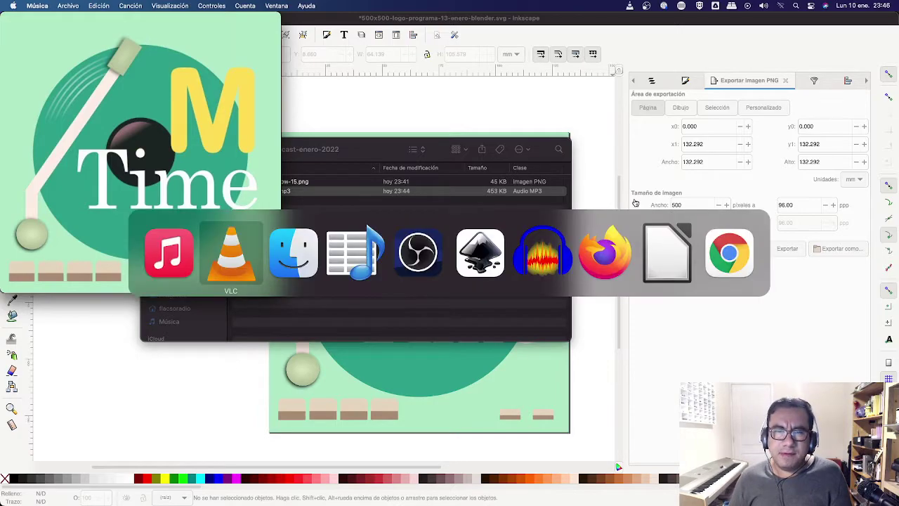
key("super+Tab")
key("super+Tab")
key("super+Tab")
key("super+Tab")
key("super+Tab")
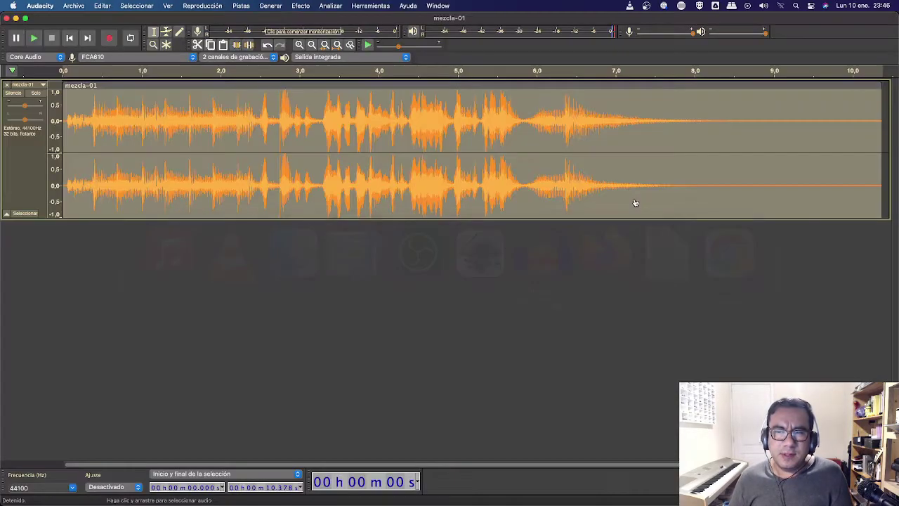
left_click(436, 5)
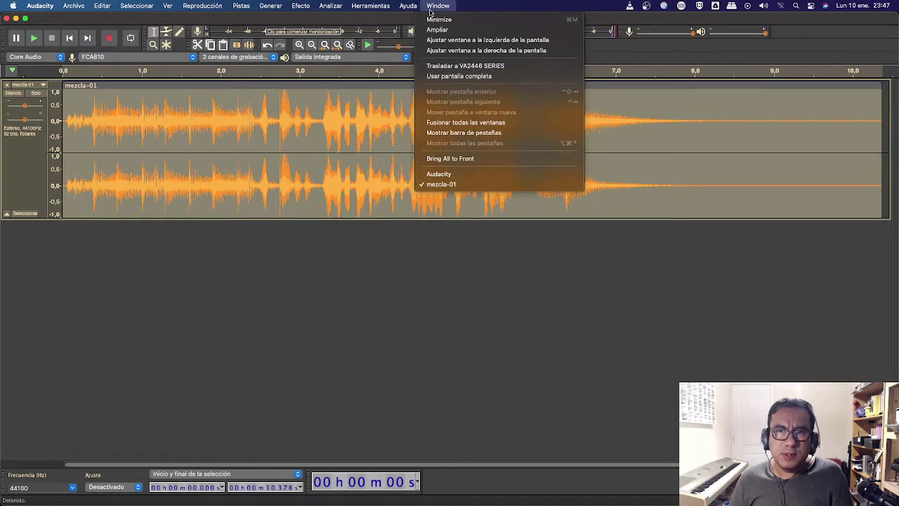
left_click(469, 174)
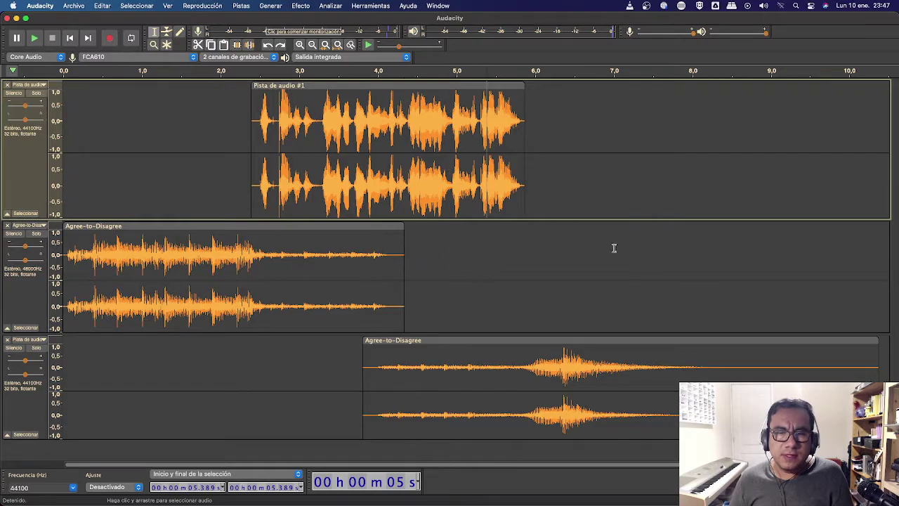
Step: Switch to Inkscape to view the M Time cover design
key("super+Tab")
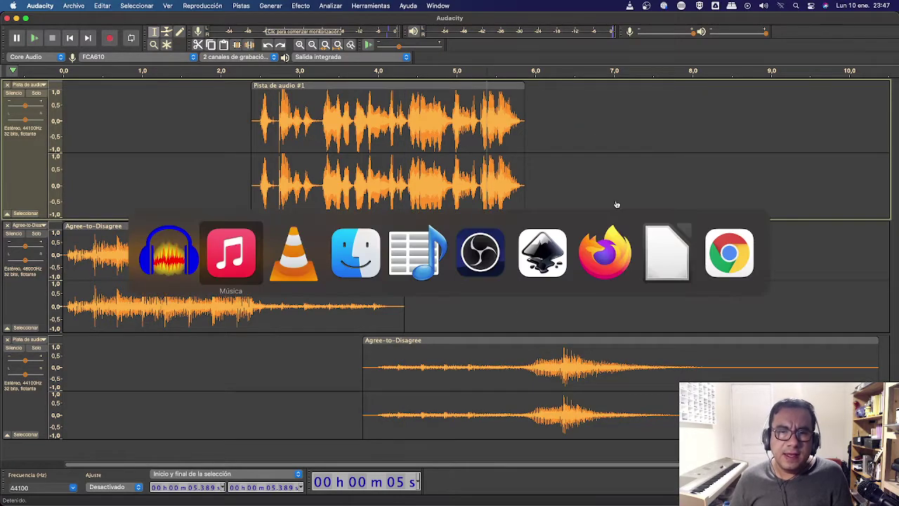
key("super+Tab")
key("super+Tab")
key("super+Tab")
key("super+Tab")
key("super+Tab")
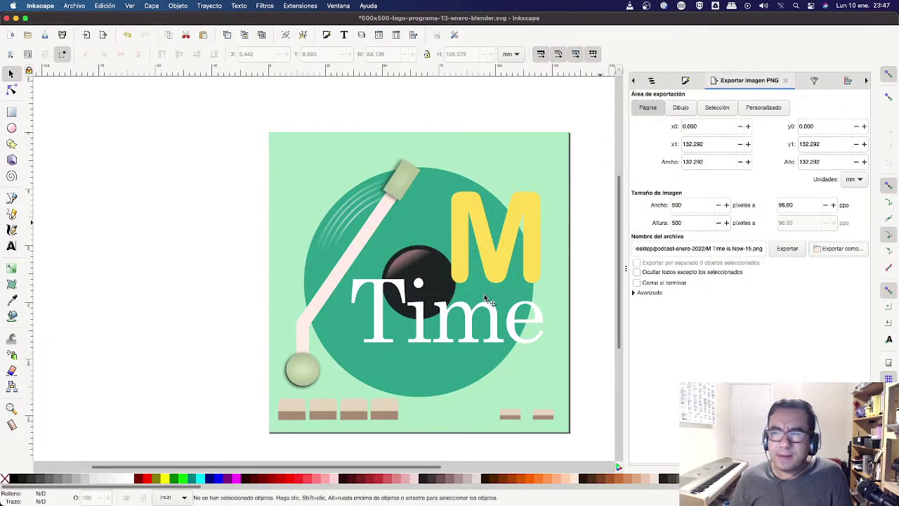
Step: Switch from Inkscape to Tag Editor Free
key("super+Tab")
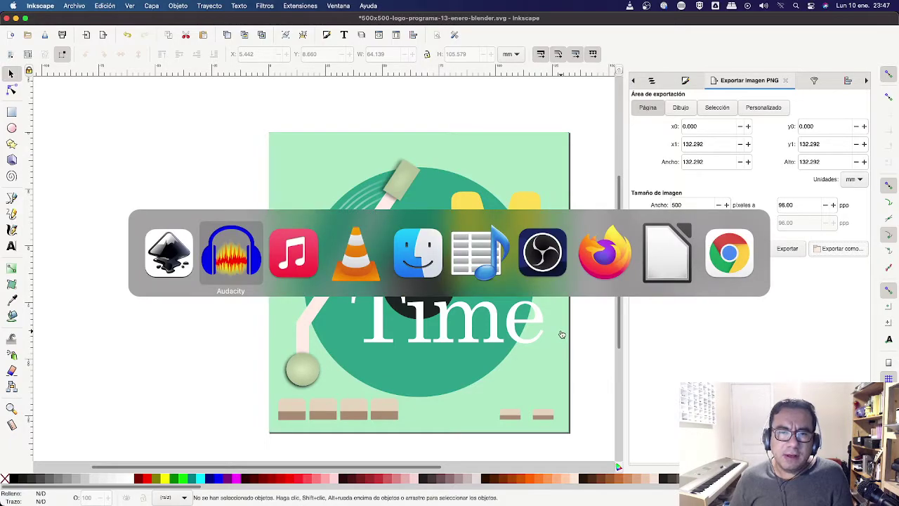
key("super+Tab")
key("super+Tab")
key("super+Tab")
key("super+Tab")
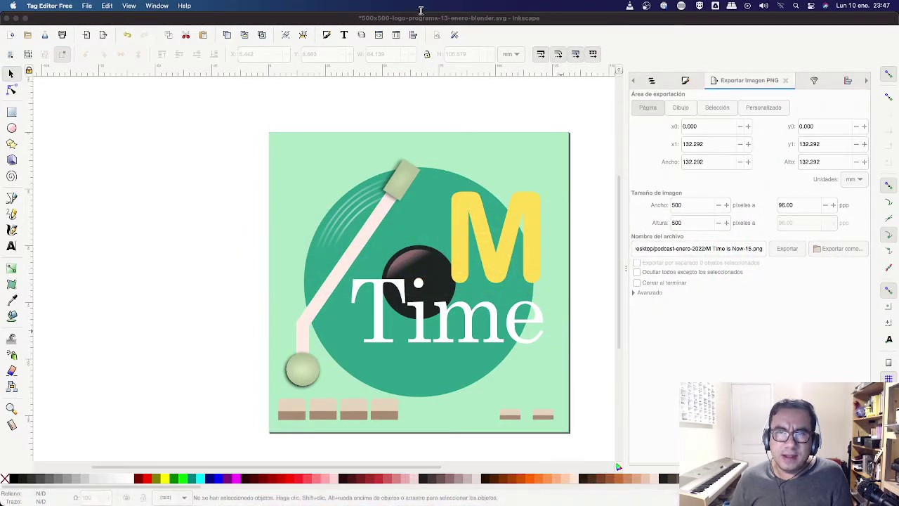
Step: Switch to Música and open its main window to view Podcast 01 with its cover and tags
key("super+Tab")
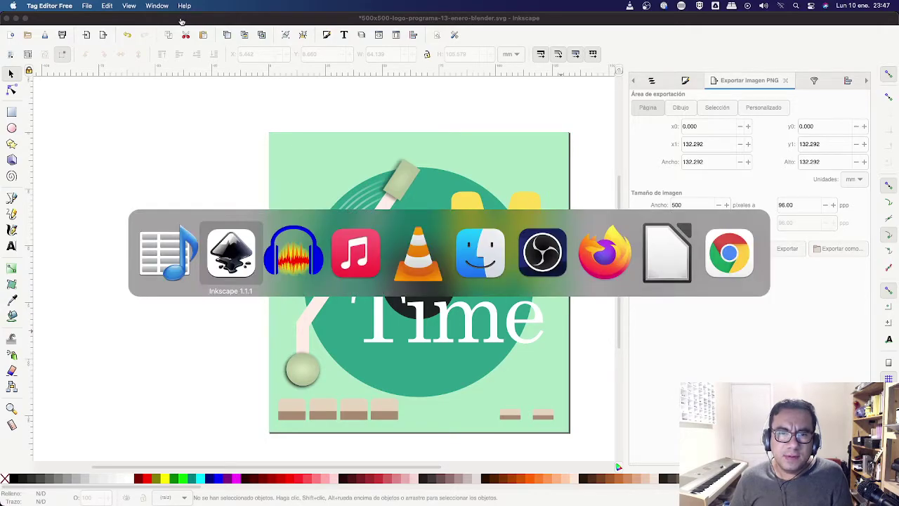
key("super+Tab")
key("super+Tab")
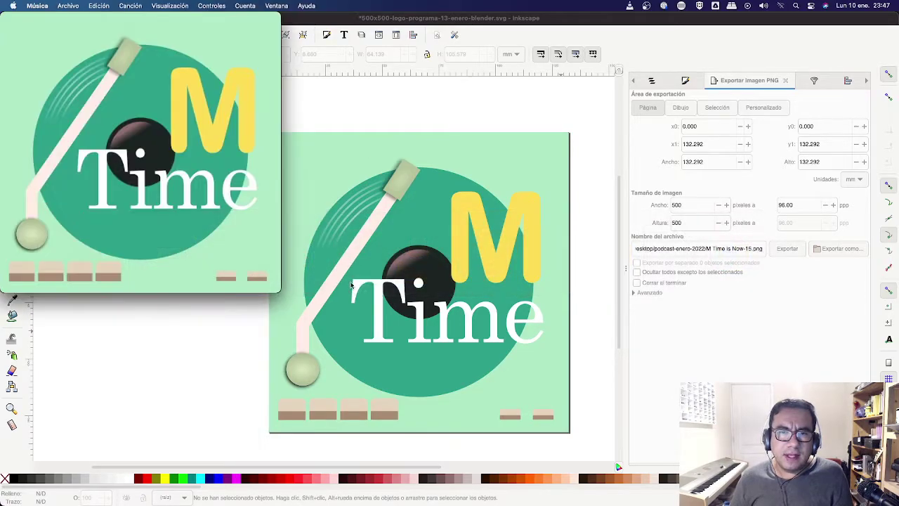
left_click(276, 9)
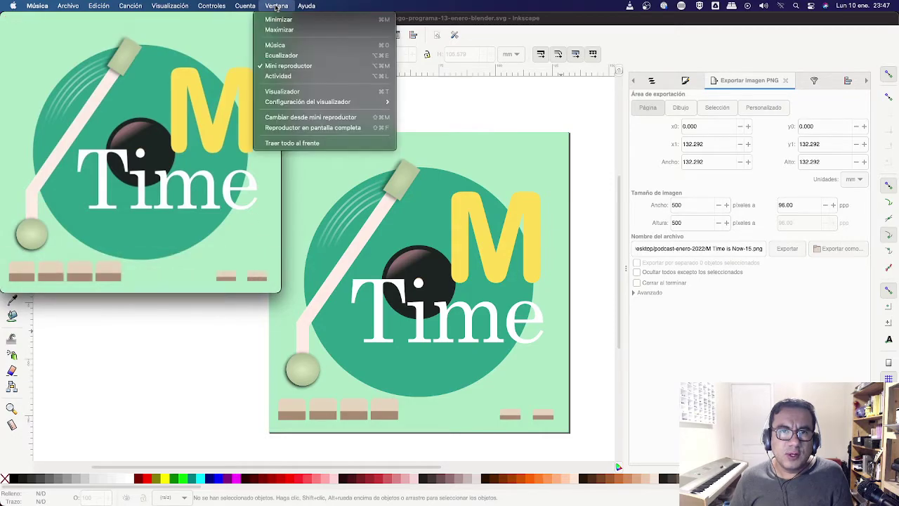
left_click(276, 45)
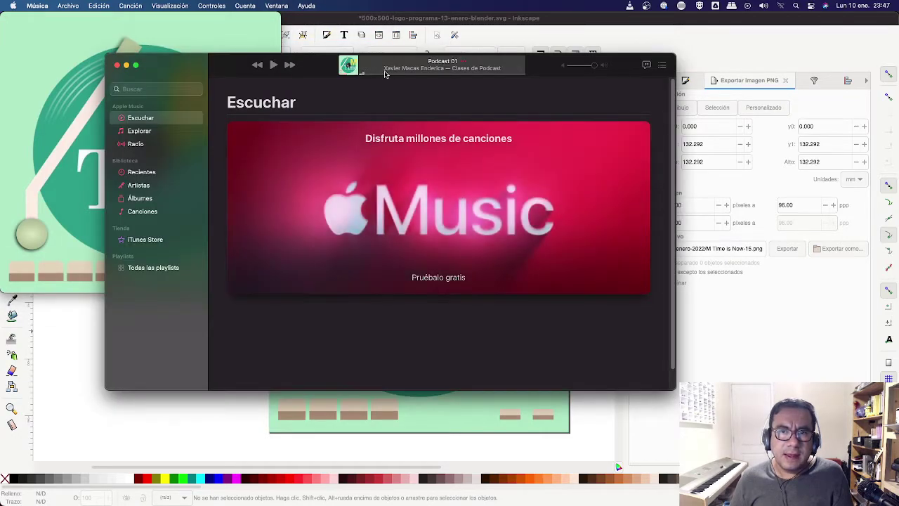